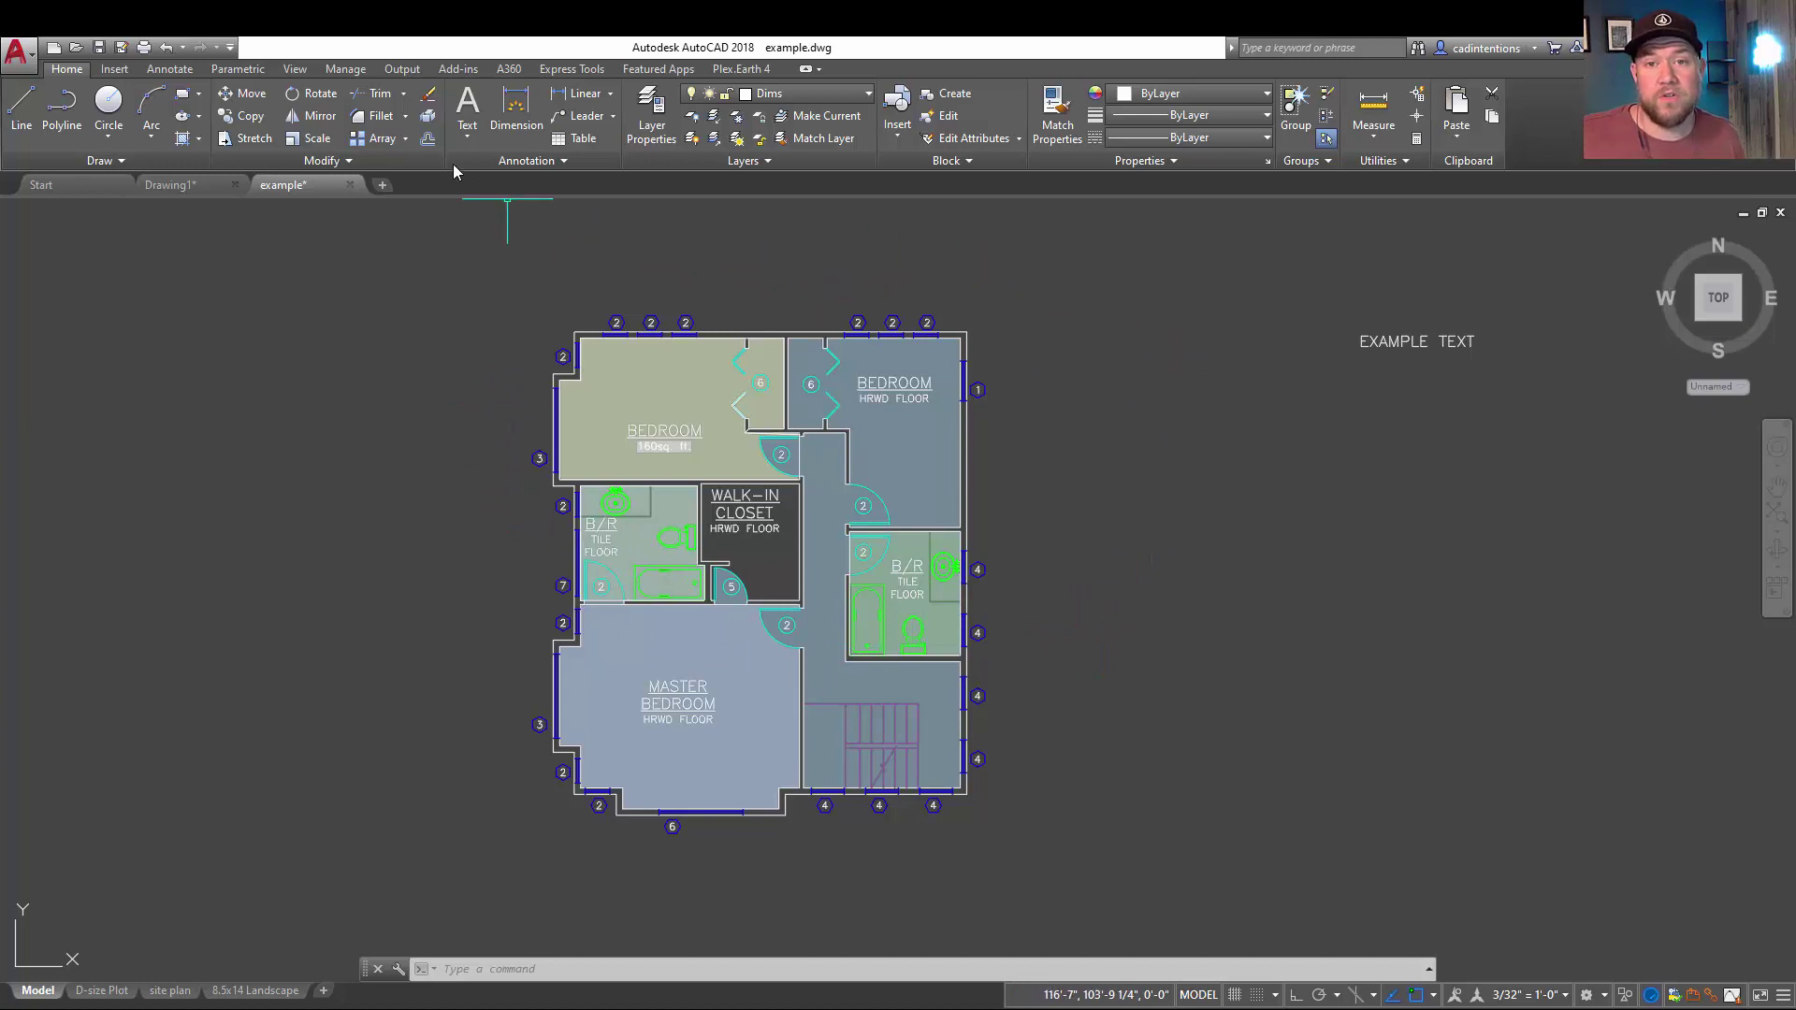
Step: Switch the ribbon to the View tab to show the viewport tools
left_click(295, 71)
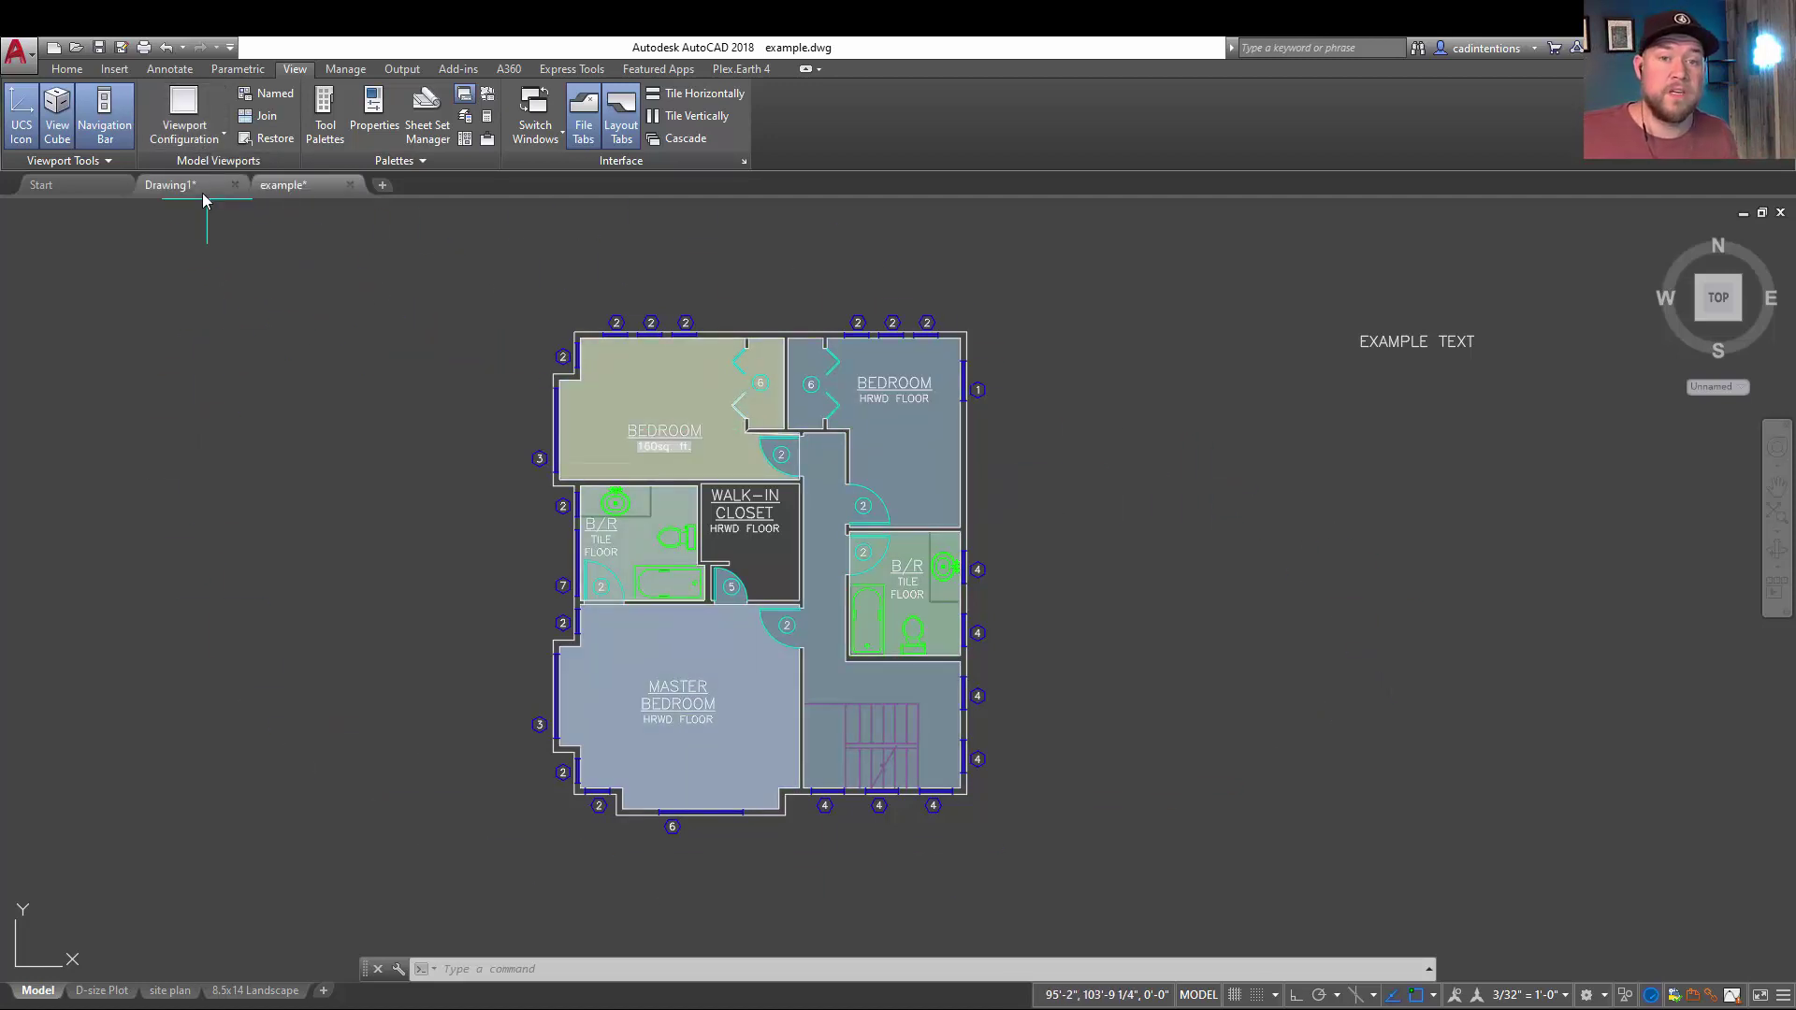
Step: Expand the Viewport Configuration list of tiled viewport layouts
left_click(183, 145)
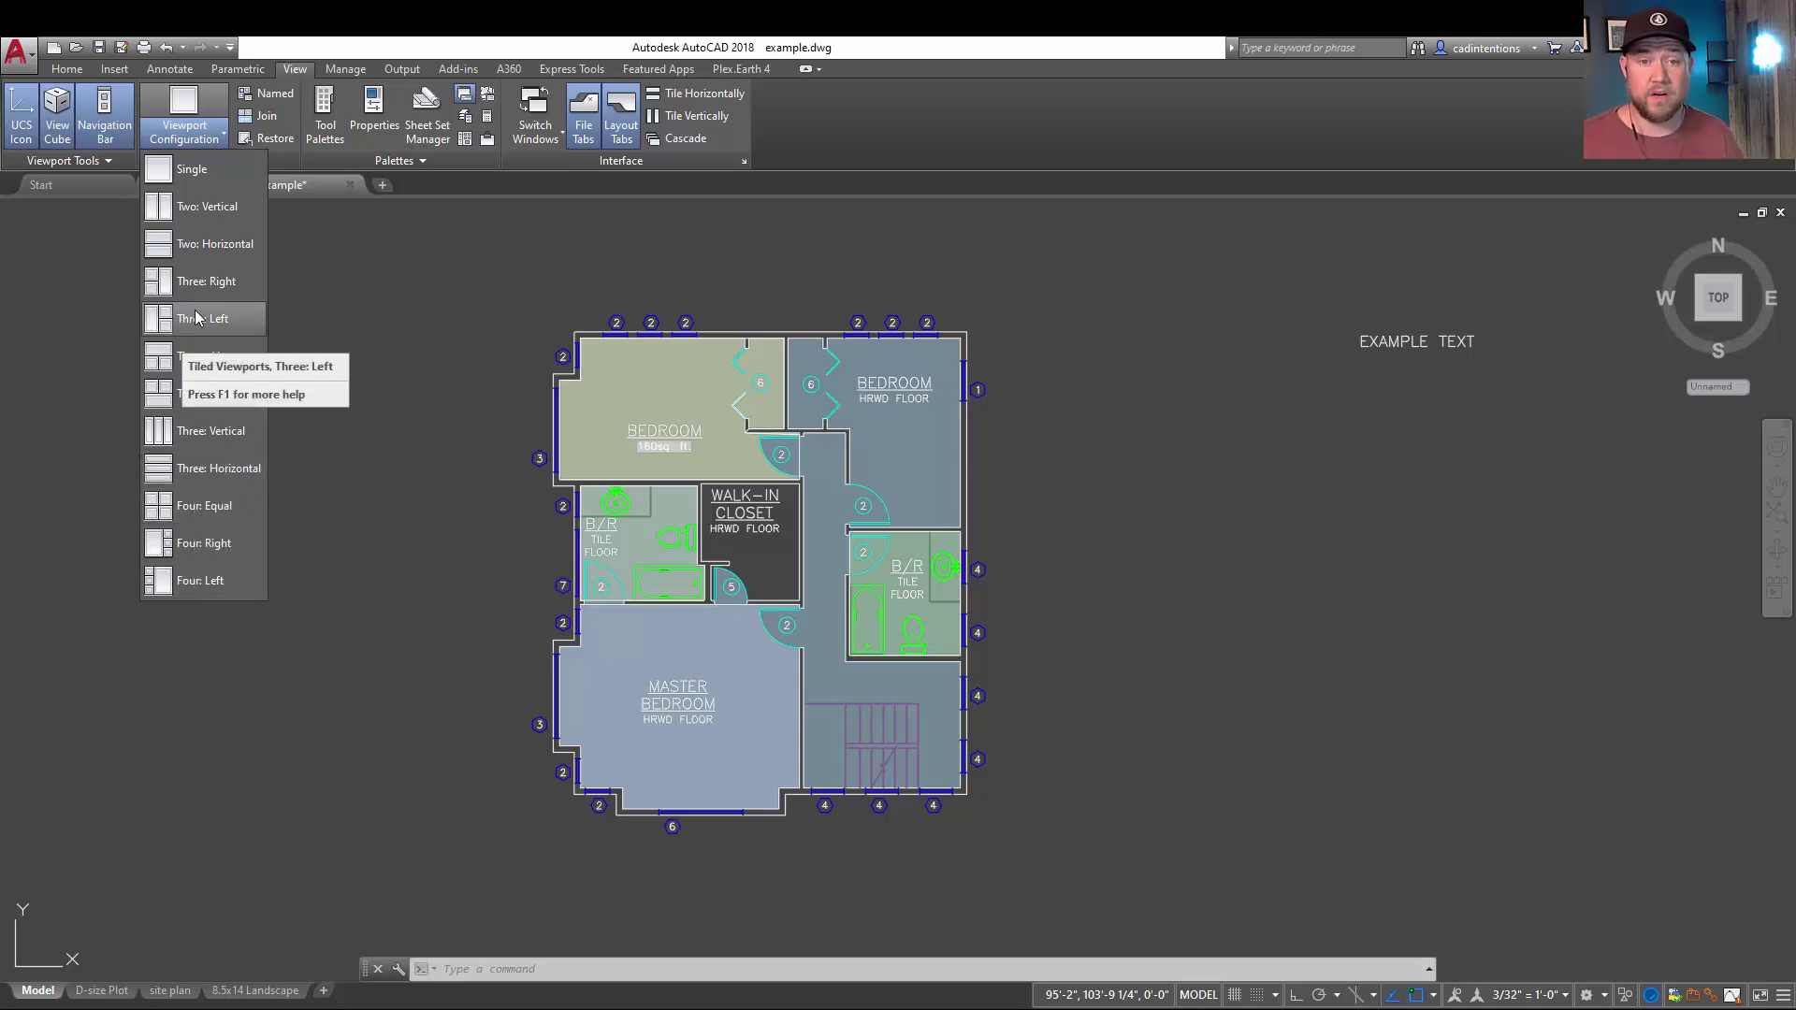
Step: Apply Two: Horizontal viewports and pan the upper view's floor plan into a new position
left_click(191, 243)
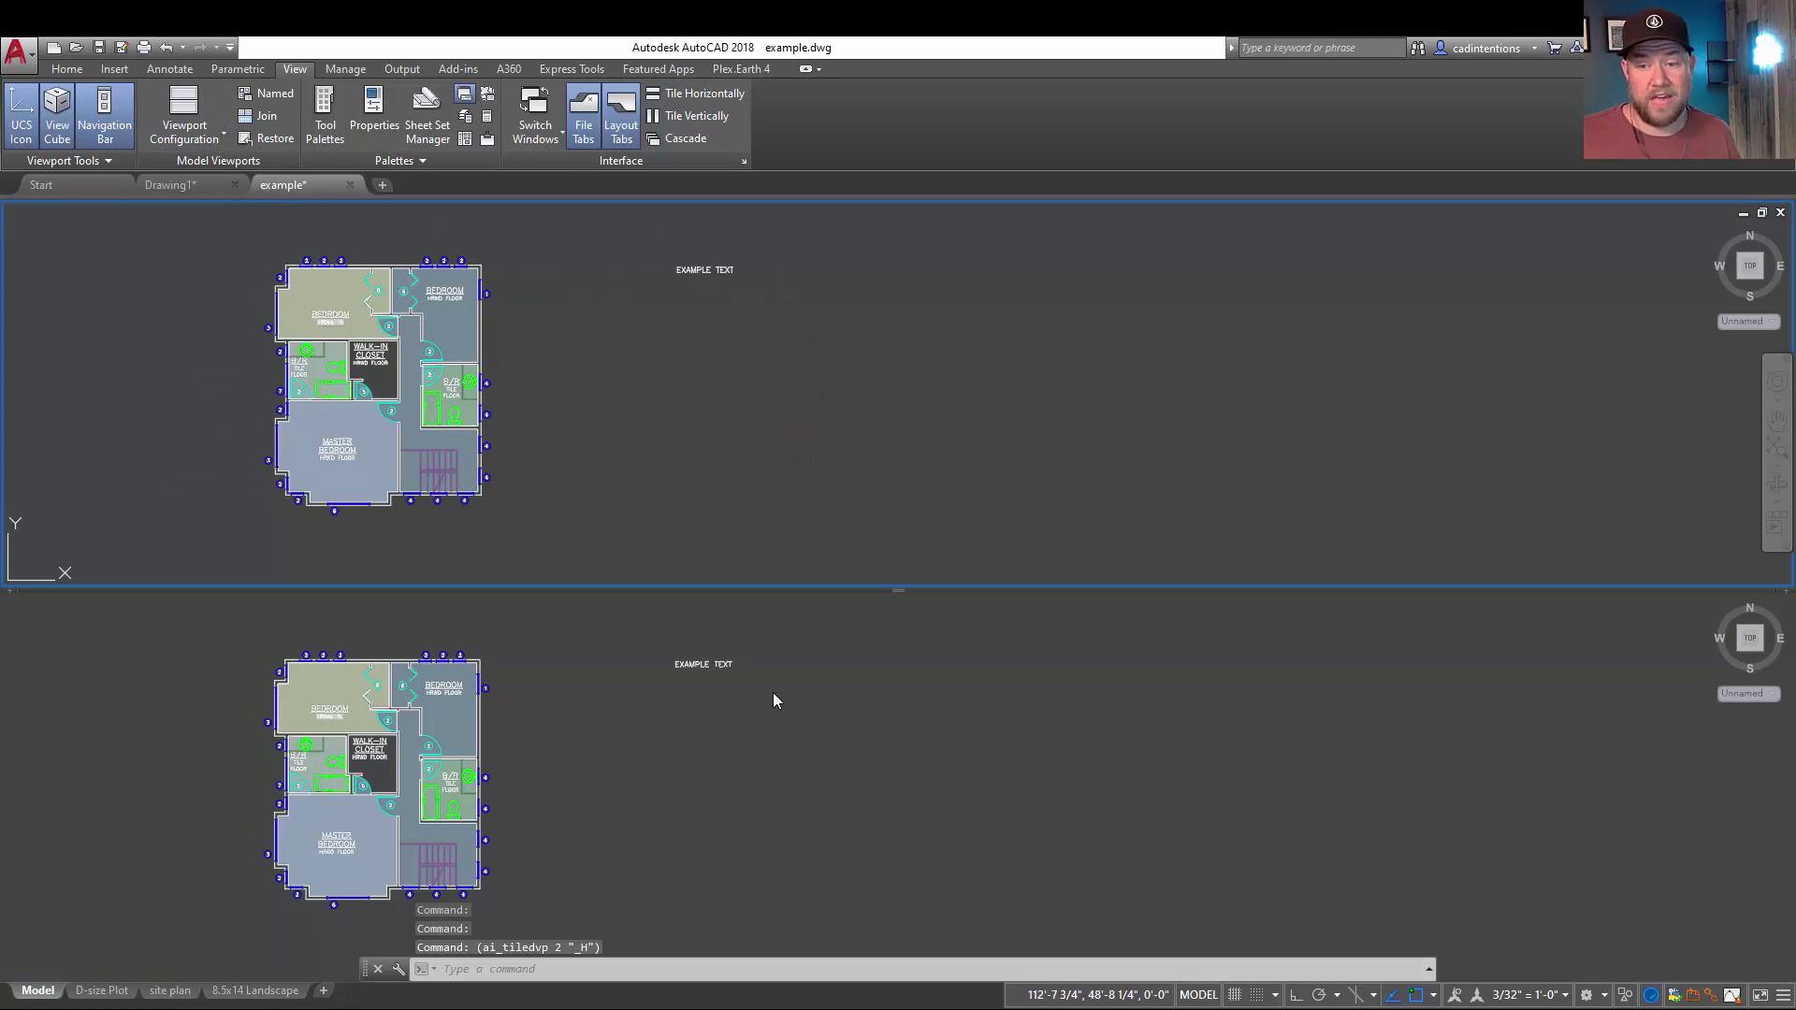
left_click(789, 722)
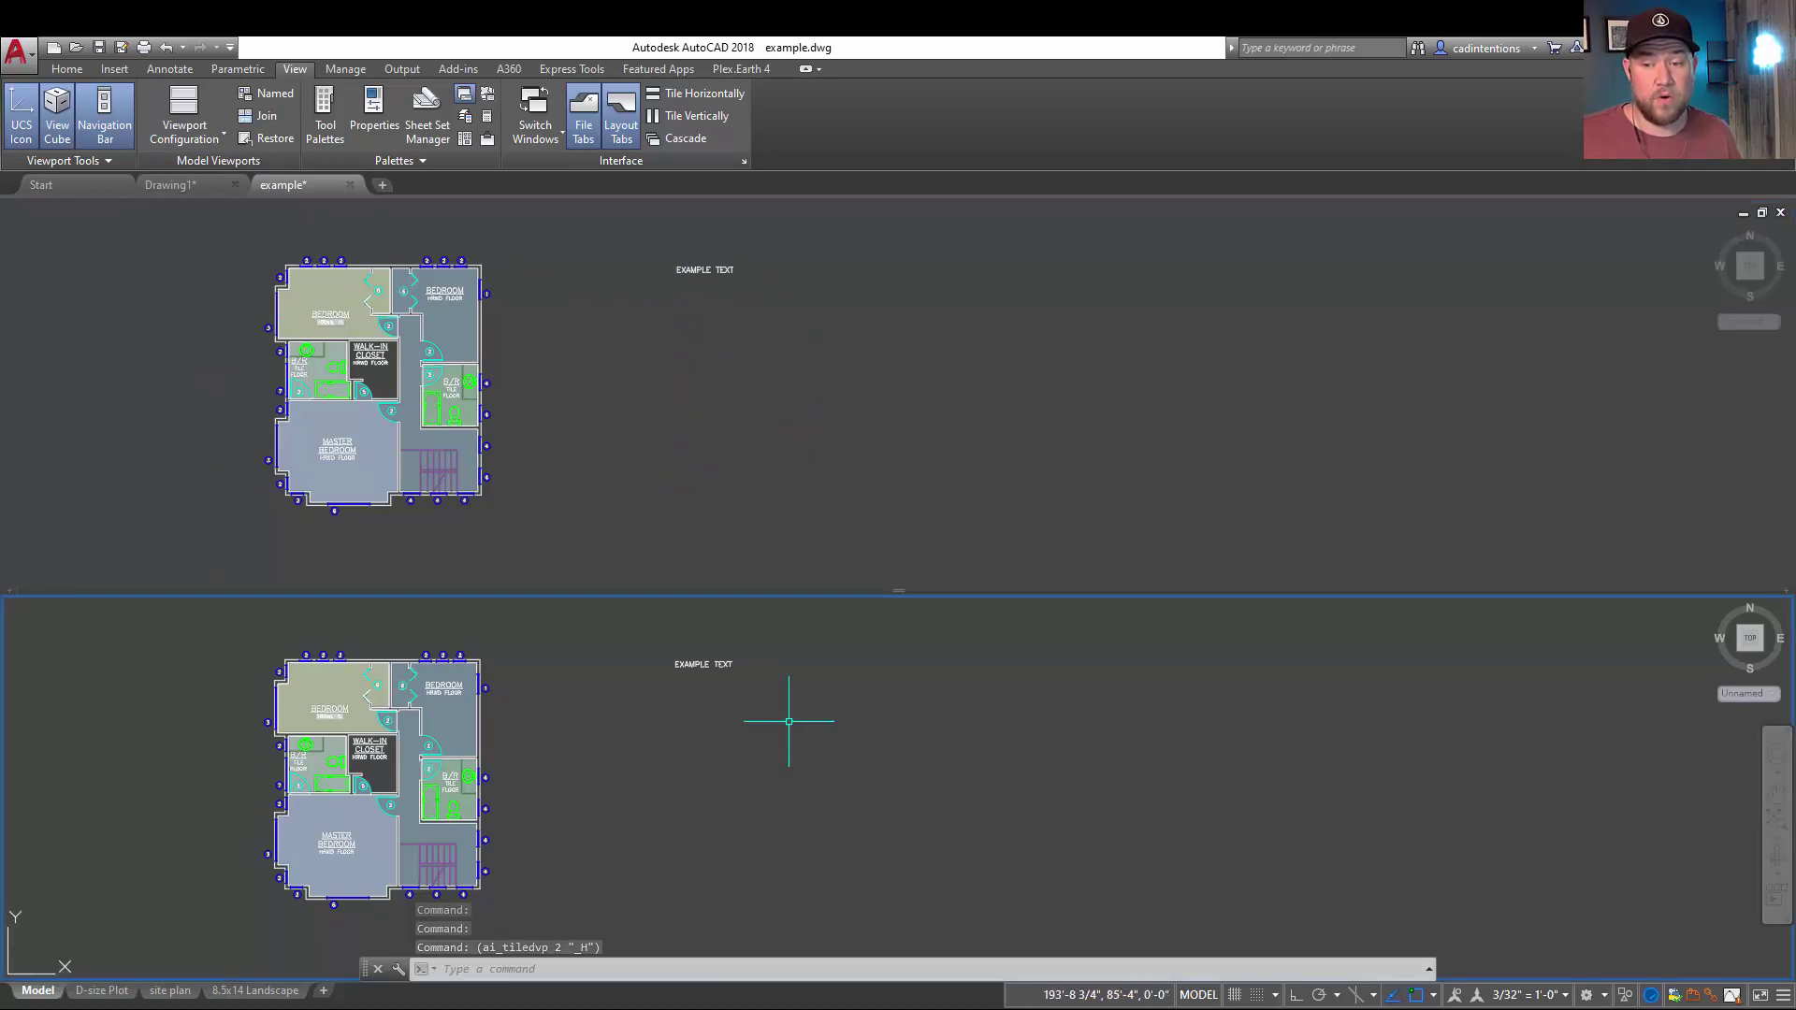
left_click(730, 386)
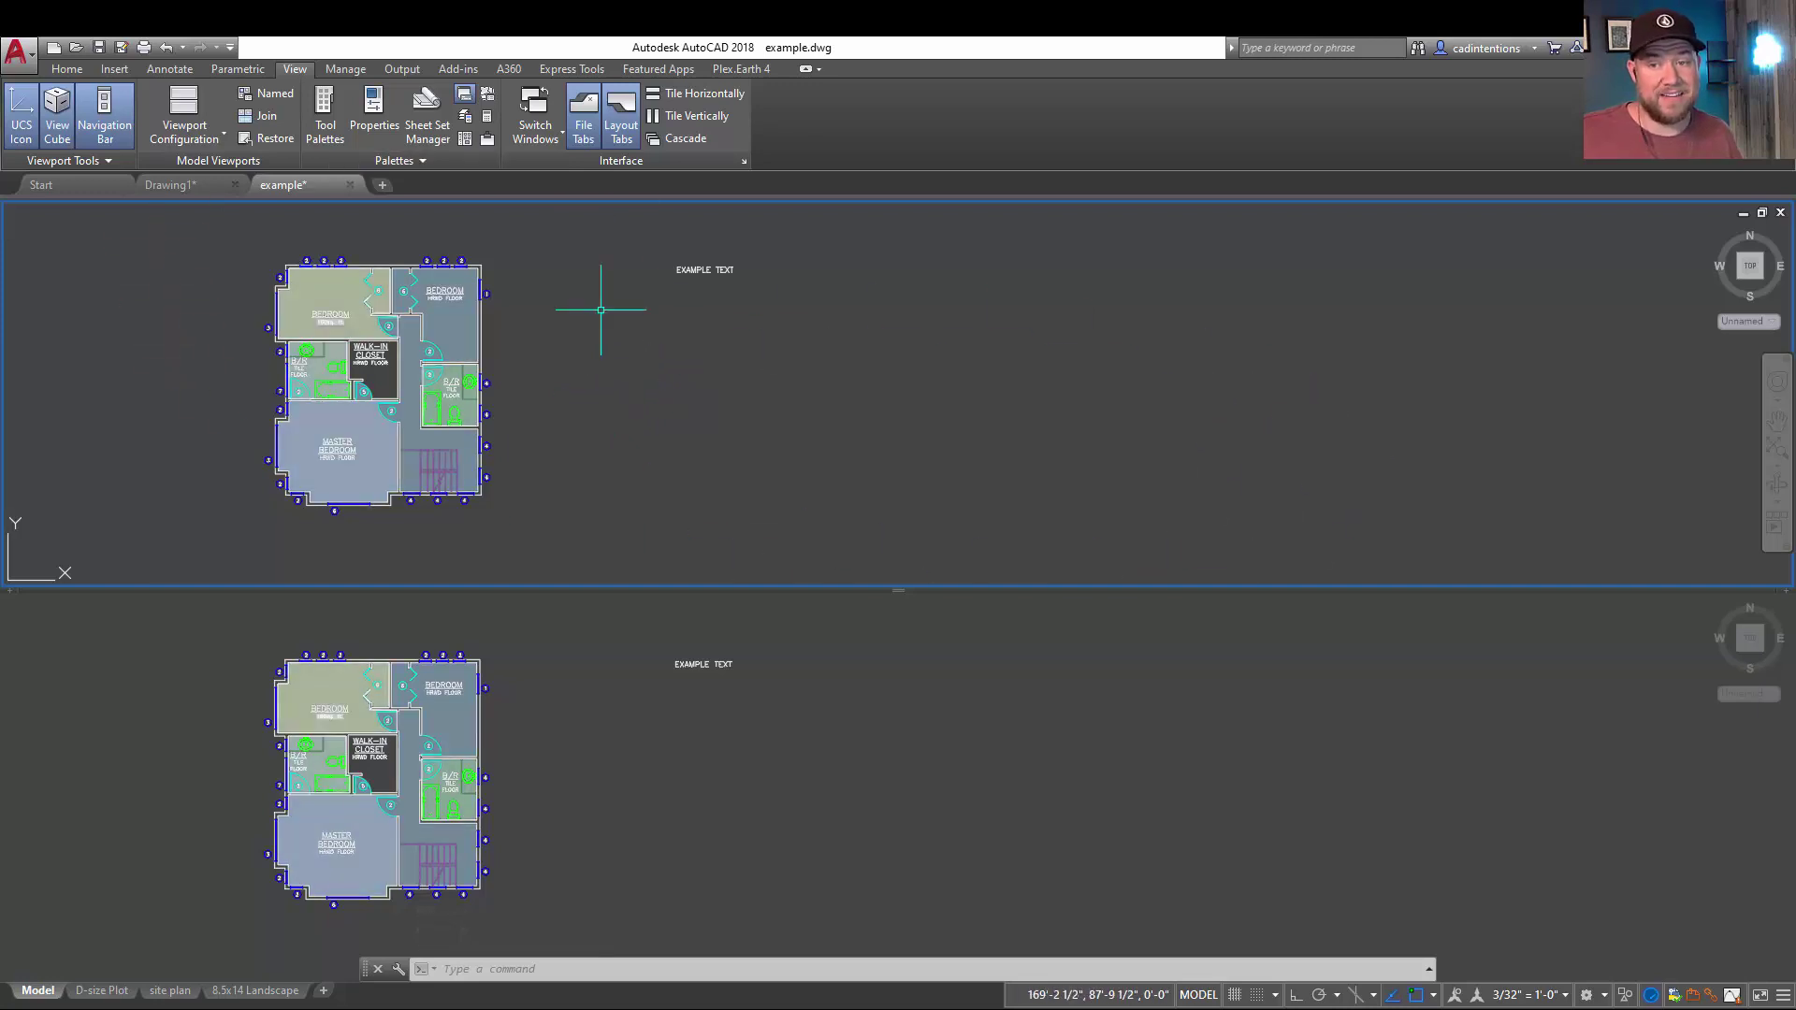
middle_click_drag(514, 388, 765, 365)
scroll(647, 356, "up", 4)
scroll(647, 356, "down", 2)
middle_click_drag(647, 356, 479, 440)
Step: Apply the Three: Right layout and center the whole plan in the upper-left viewport
left_click(176, 143)
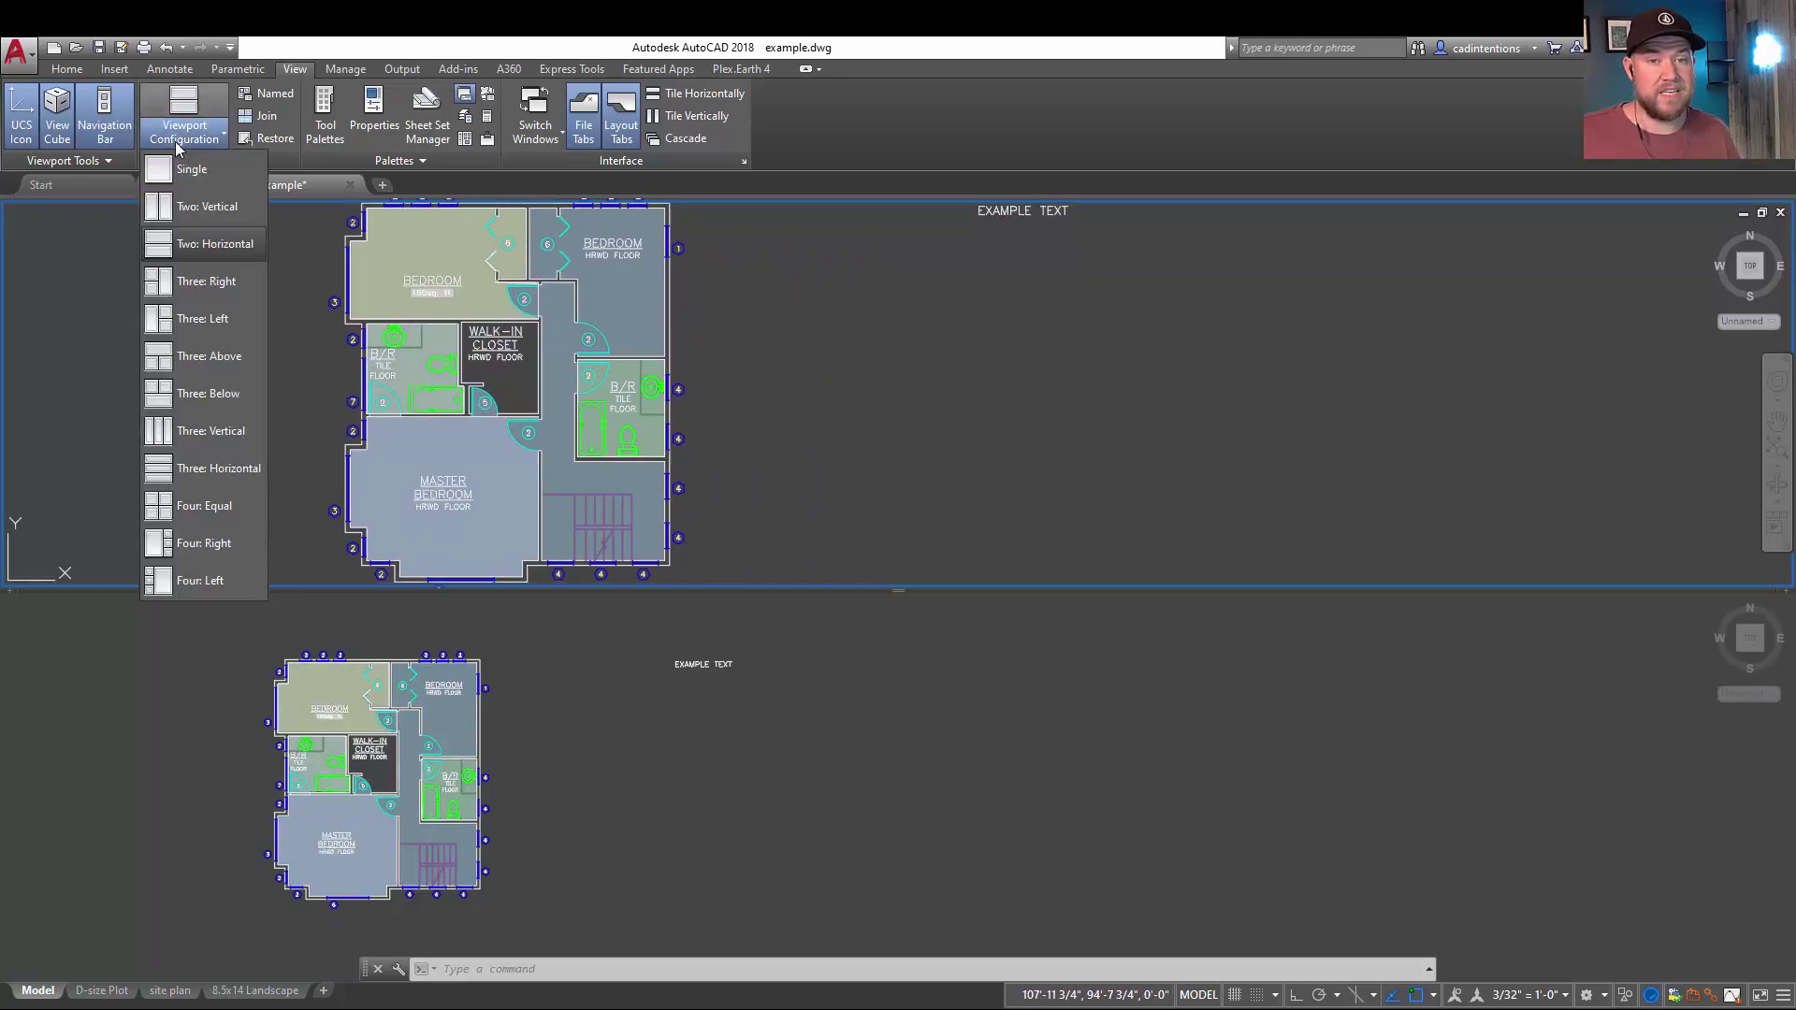
left_click(206, 282)
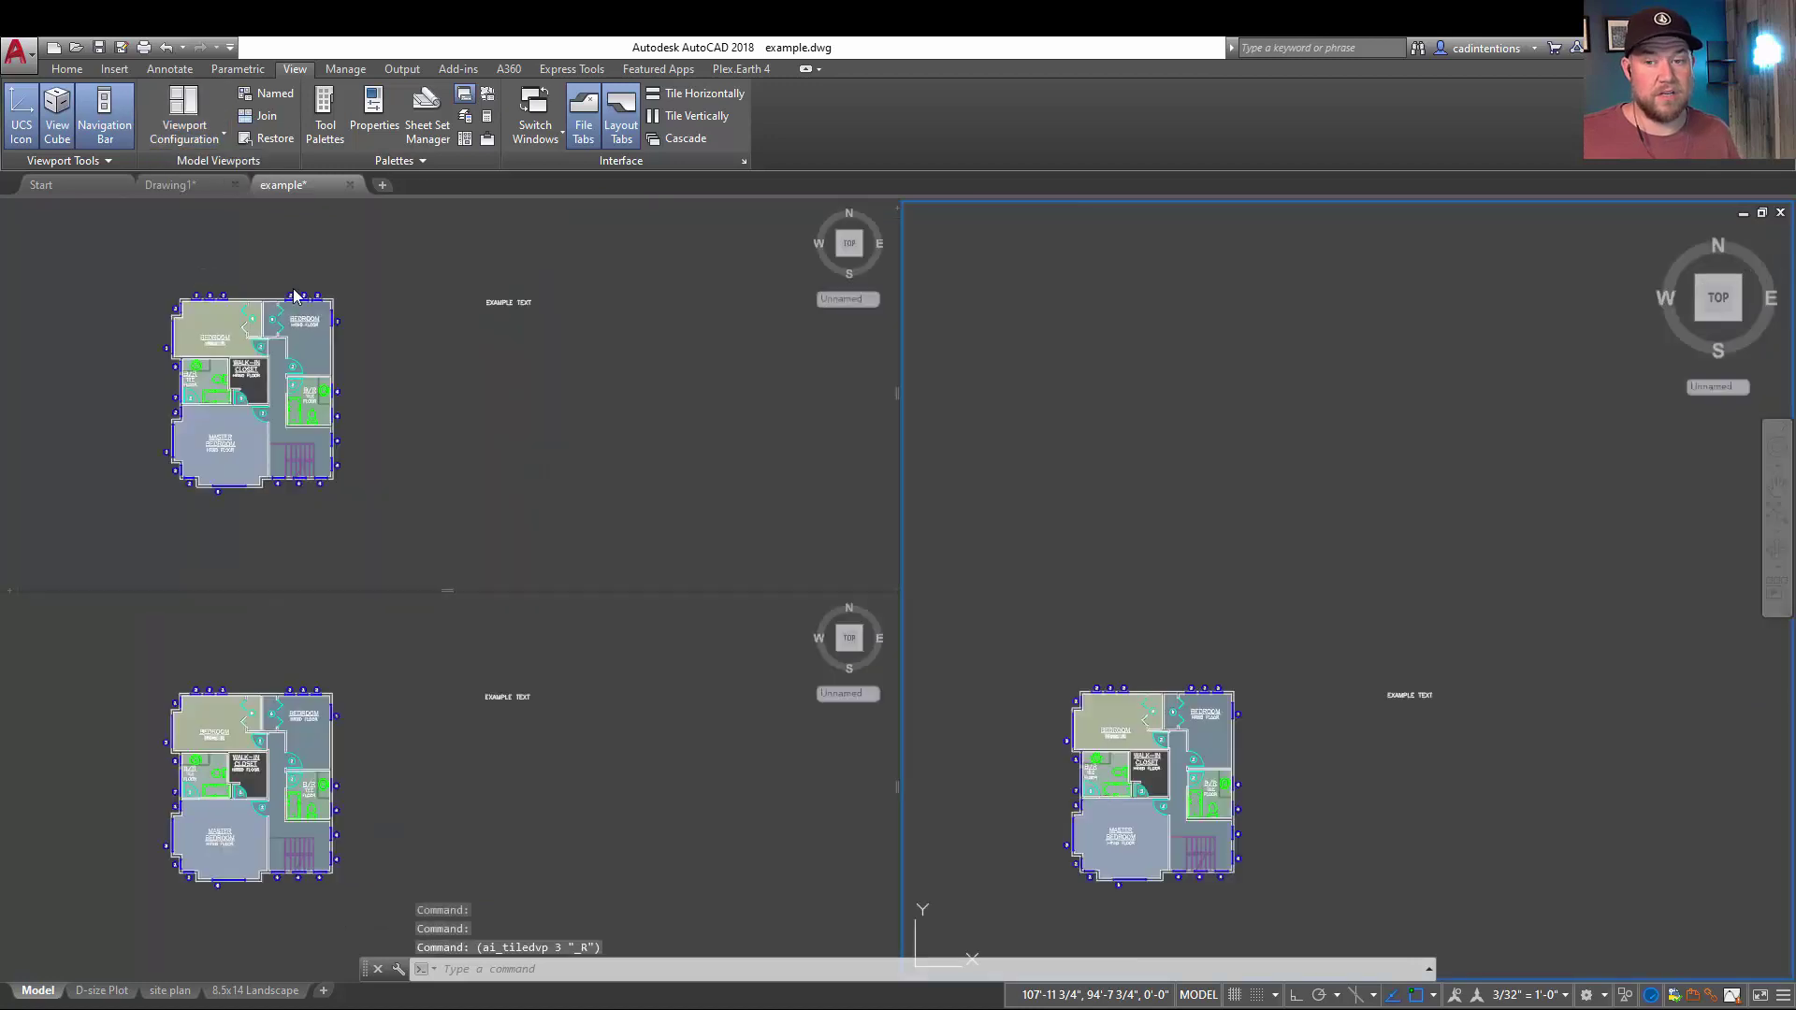
left_click(1095, 558)
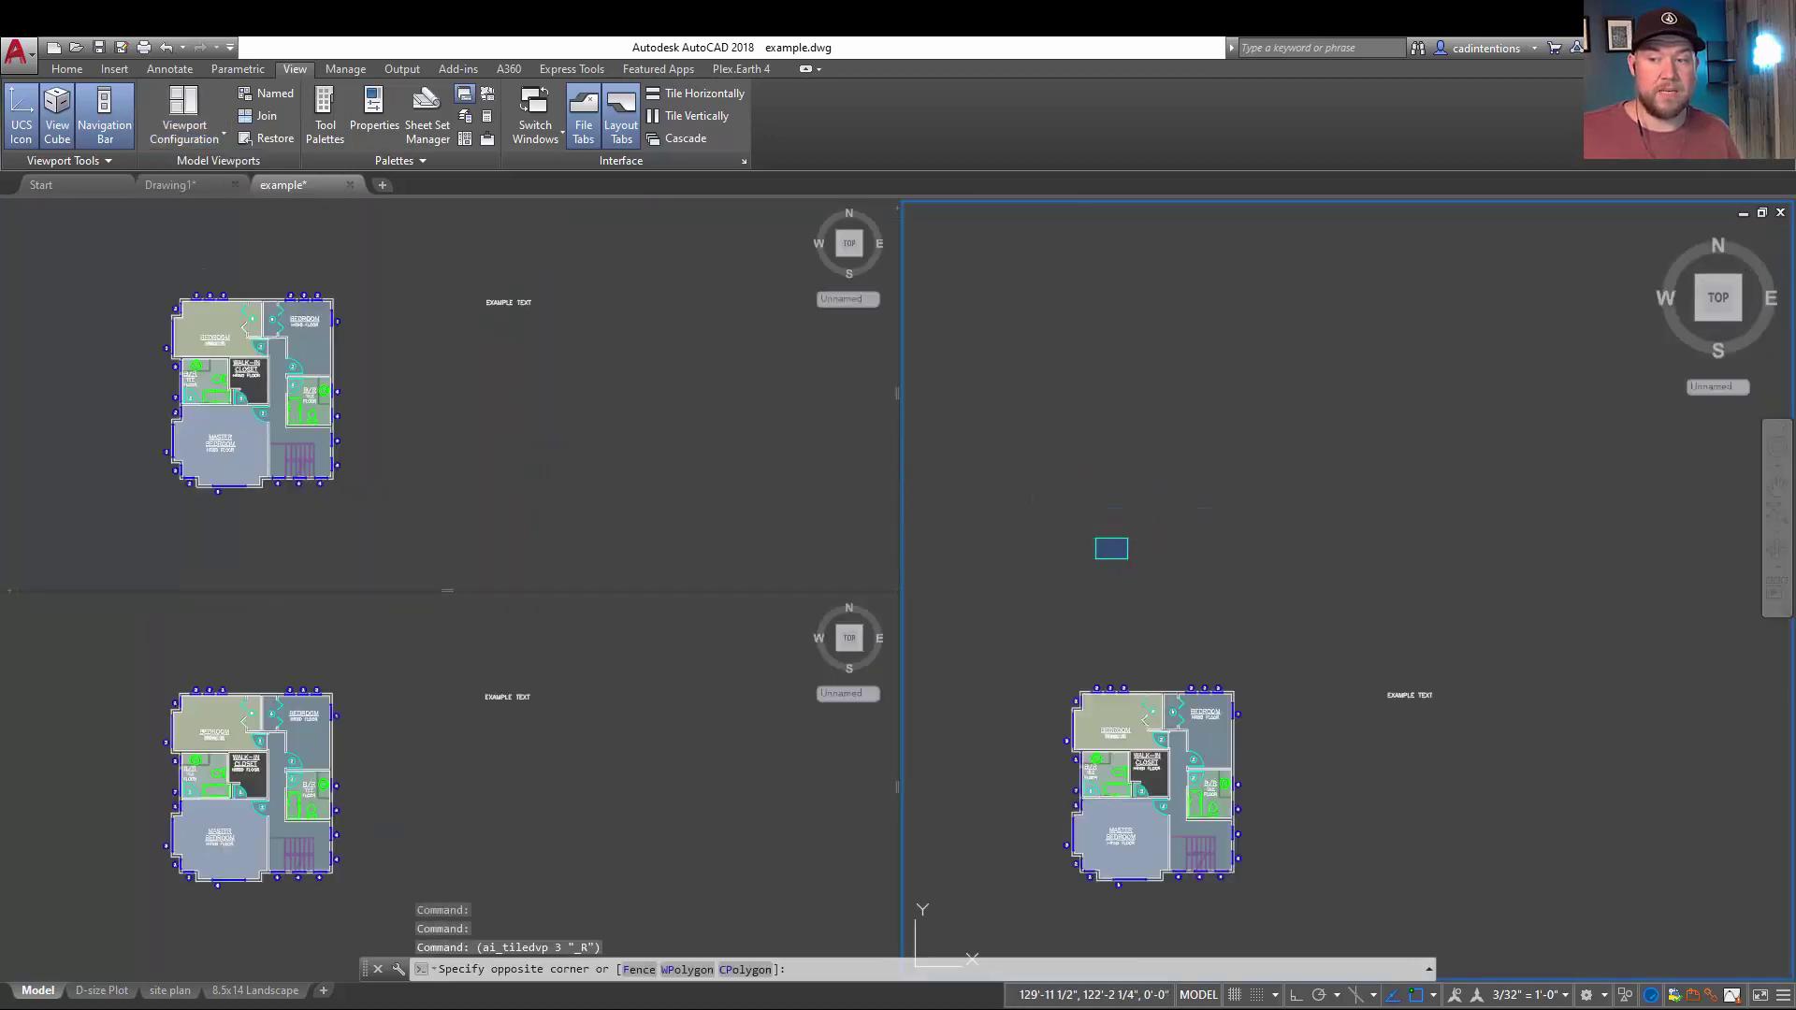
left_click(1131, 537)
scroll(417, 380, "up", 3)
middle_click_drag(350, 386, 648, 381)
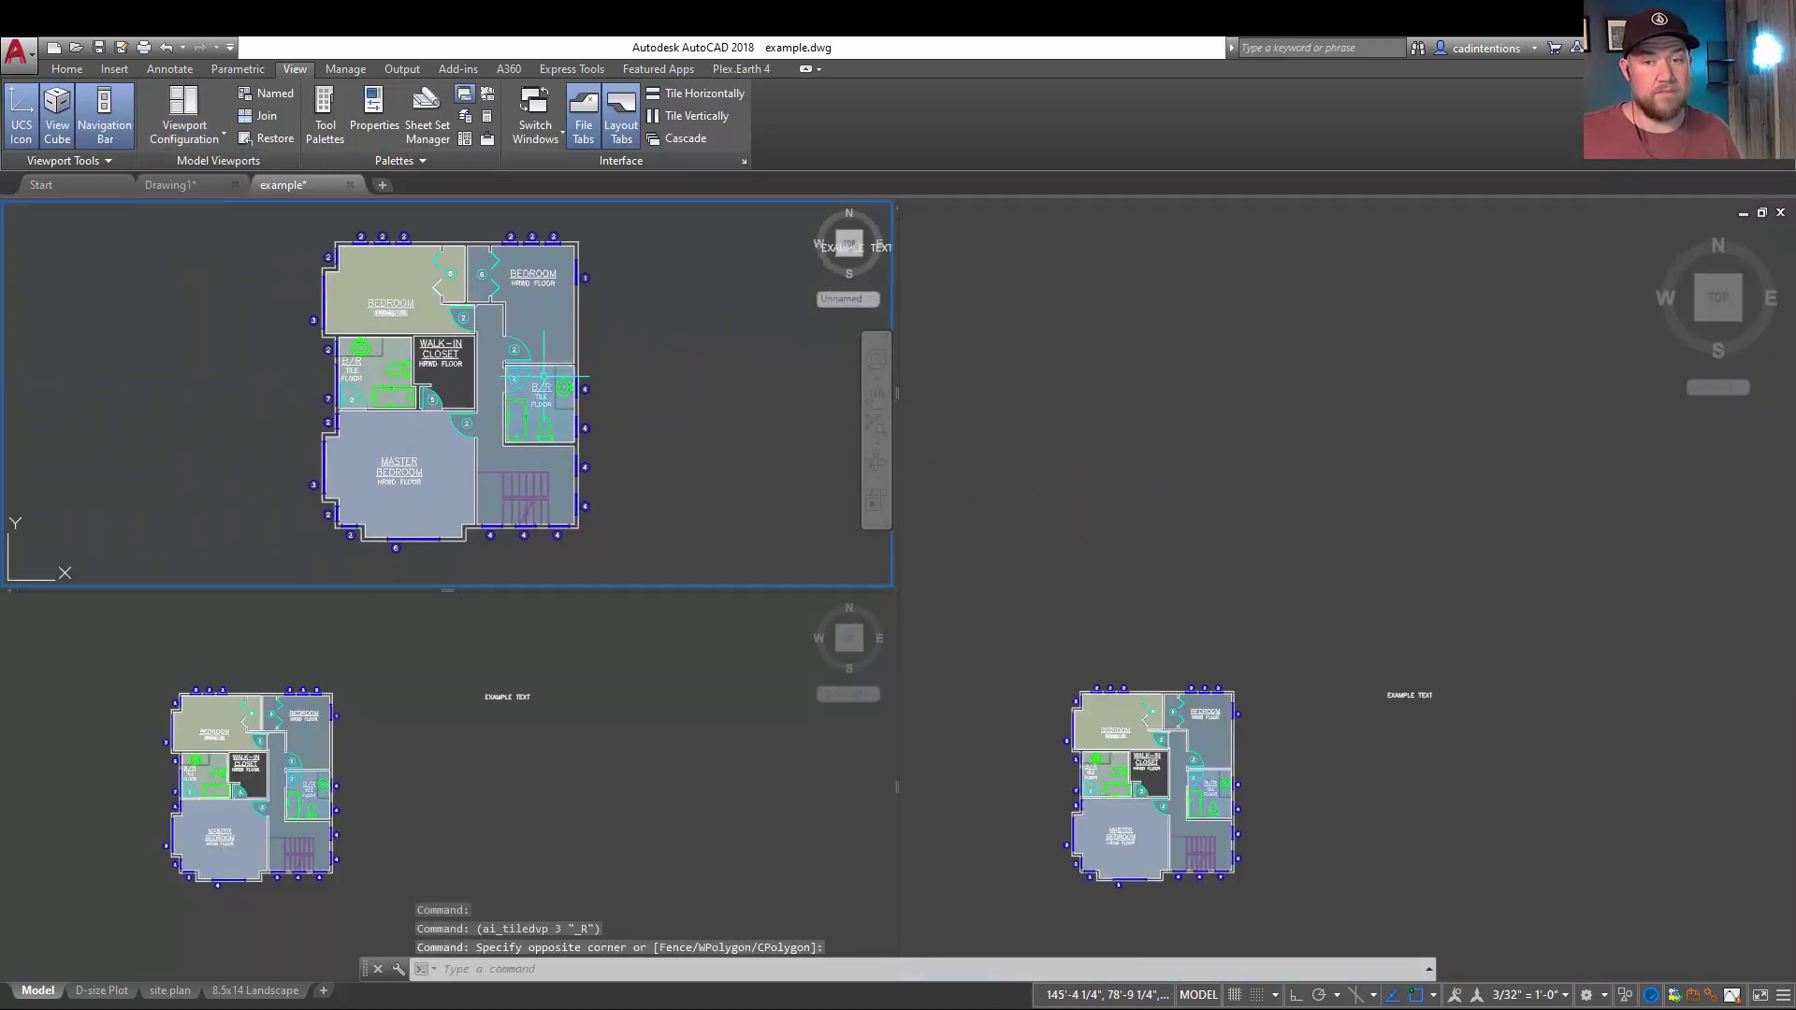
scroll(435, 411, "up", 2)
scroll(436, 410, "down", 2)
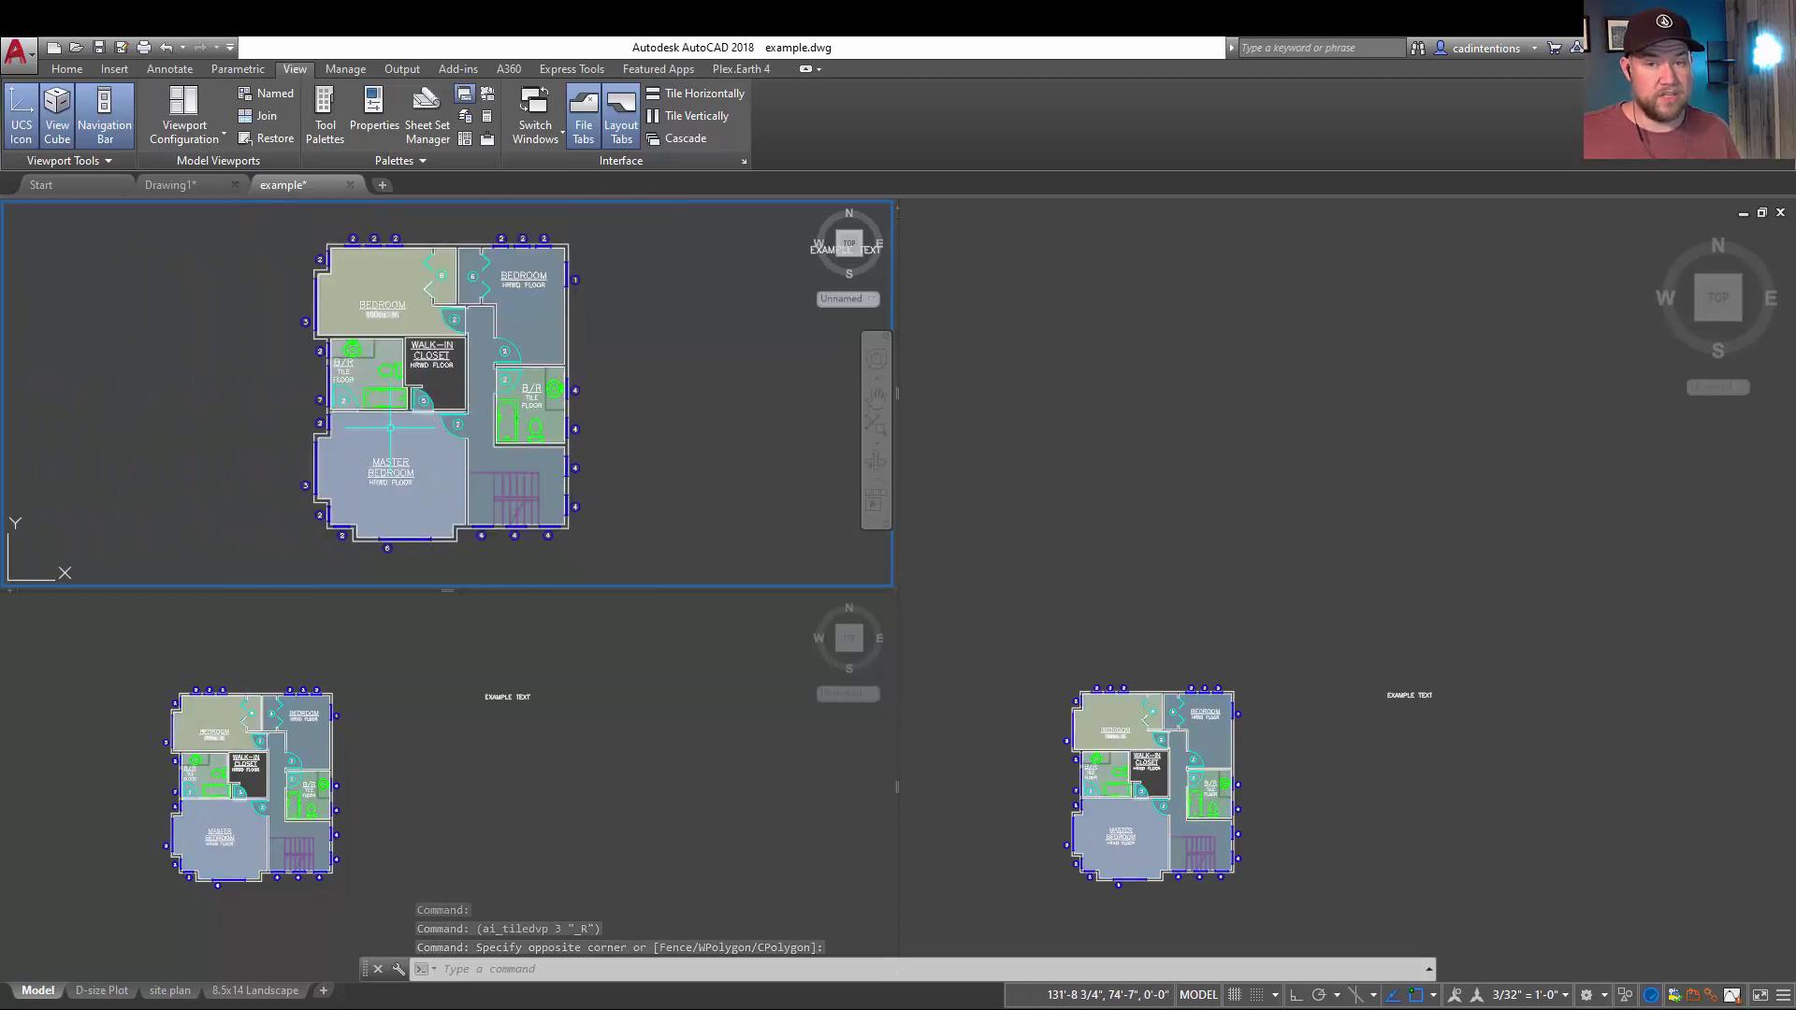
Step: Zoom and pan the large right viewport to a close-up of the walk-in closet
left_click(1088, 758)
scroll(1088, 757, "up", 4)
middle_click_drag(1088, 758, 991, 477)
scroll(1207, 467, "up", 4)
middle_click_drag(1216, 645, 1411, 527)
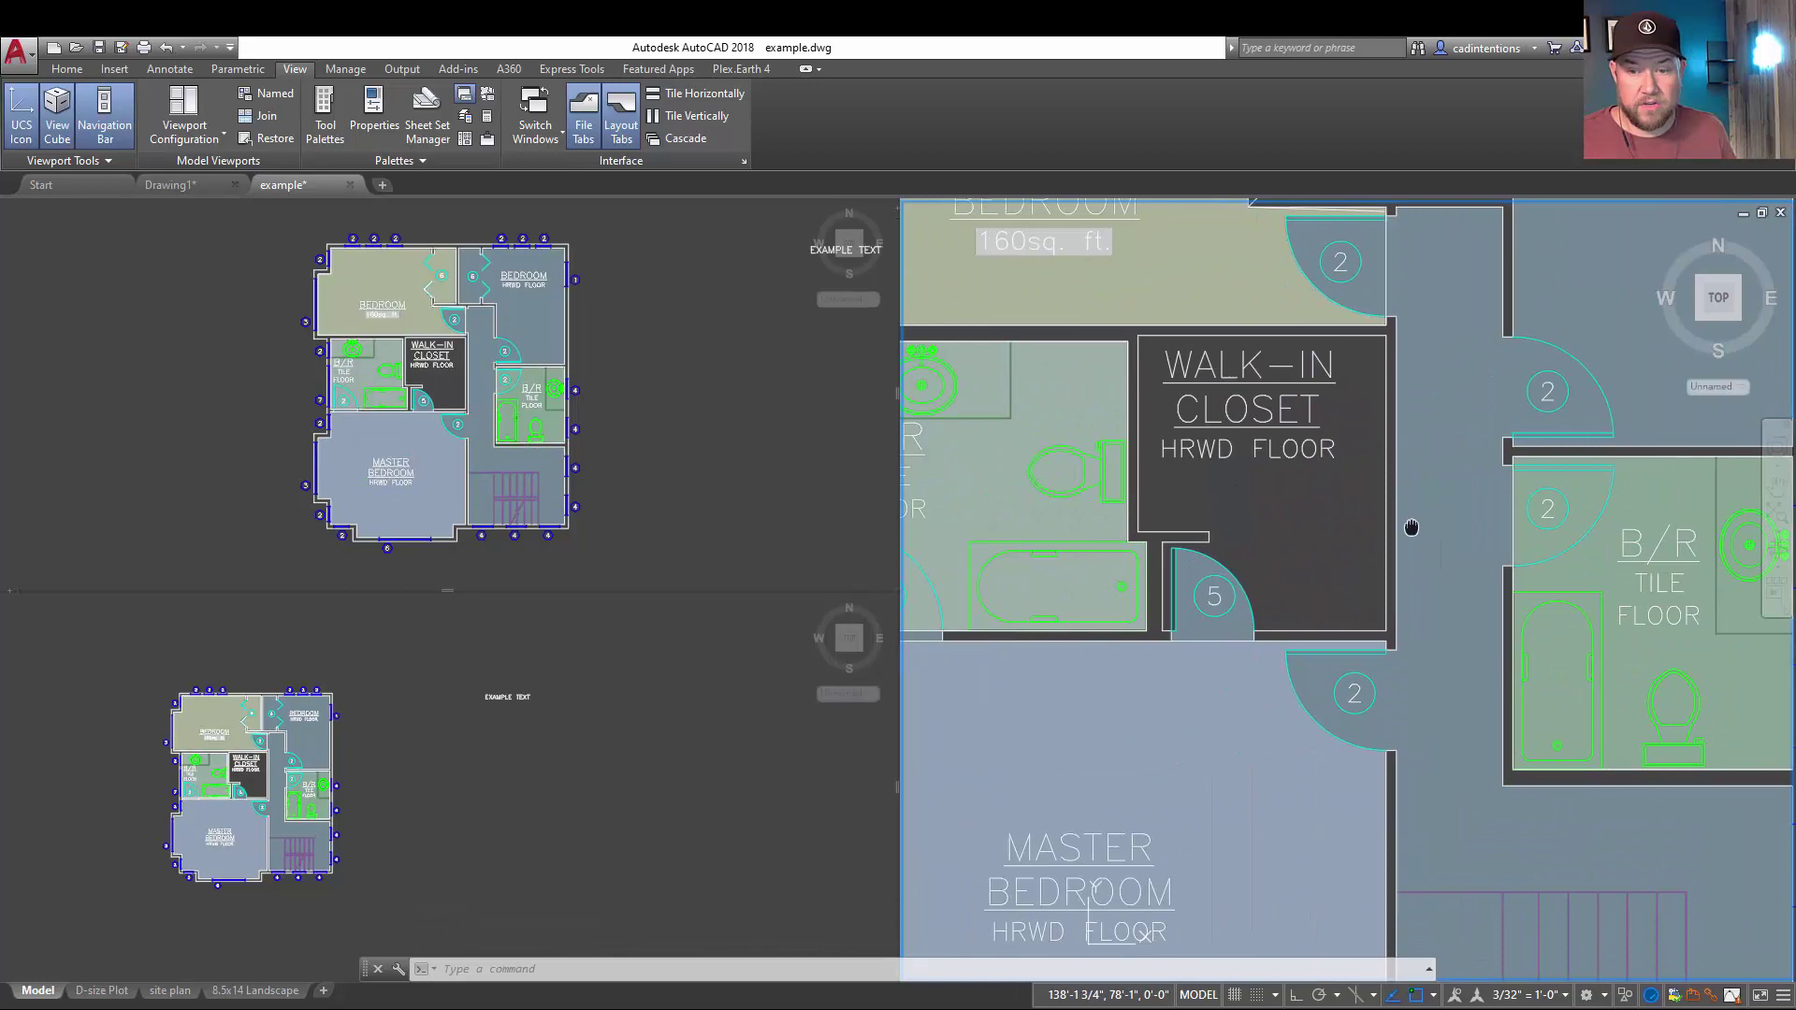
Step: Frame the master bedroom and stairs in the lower-left viewport
left_click(513, 725)
middle_click_drag(375, 796, 475, 735)
scroll(475, 735, "up", 3)
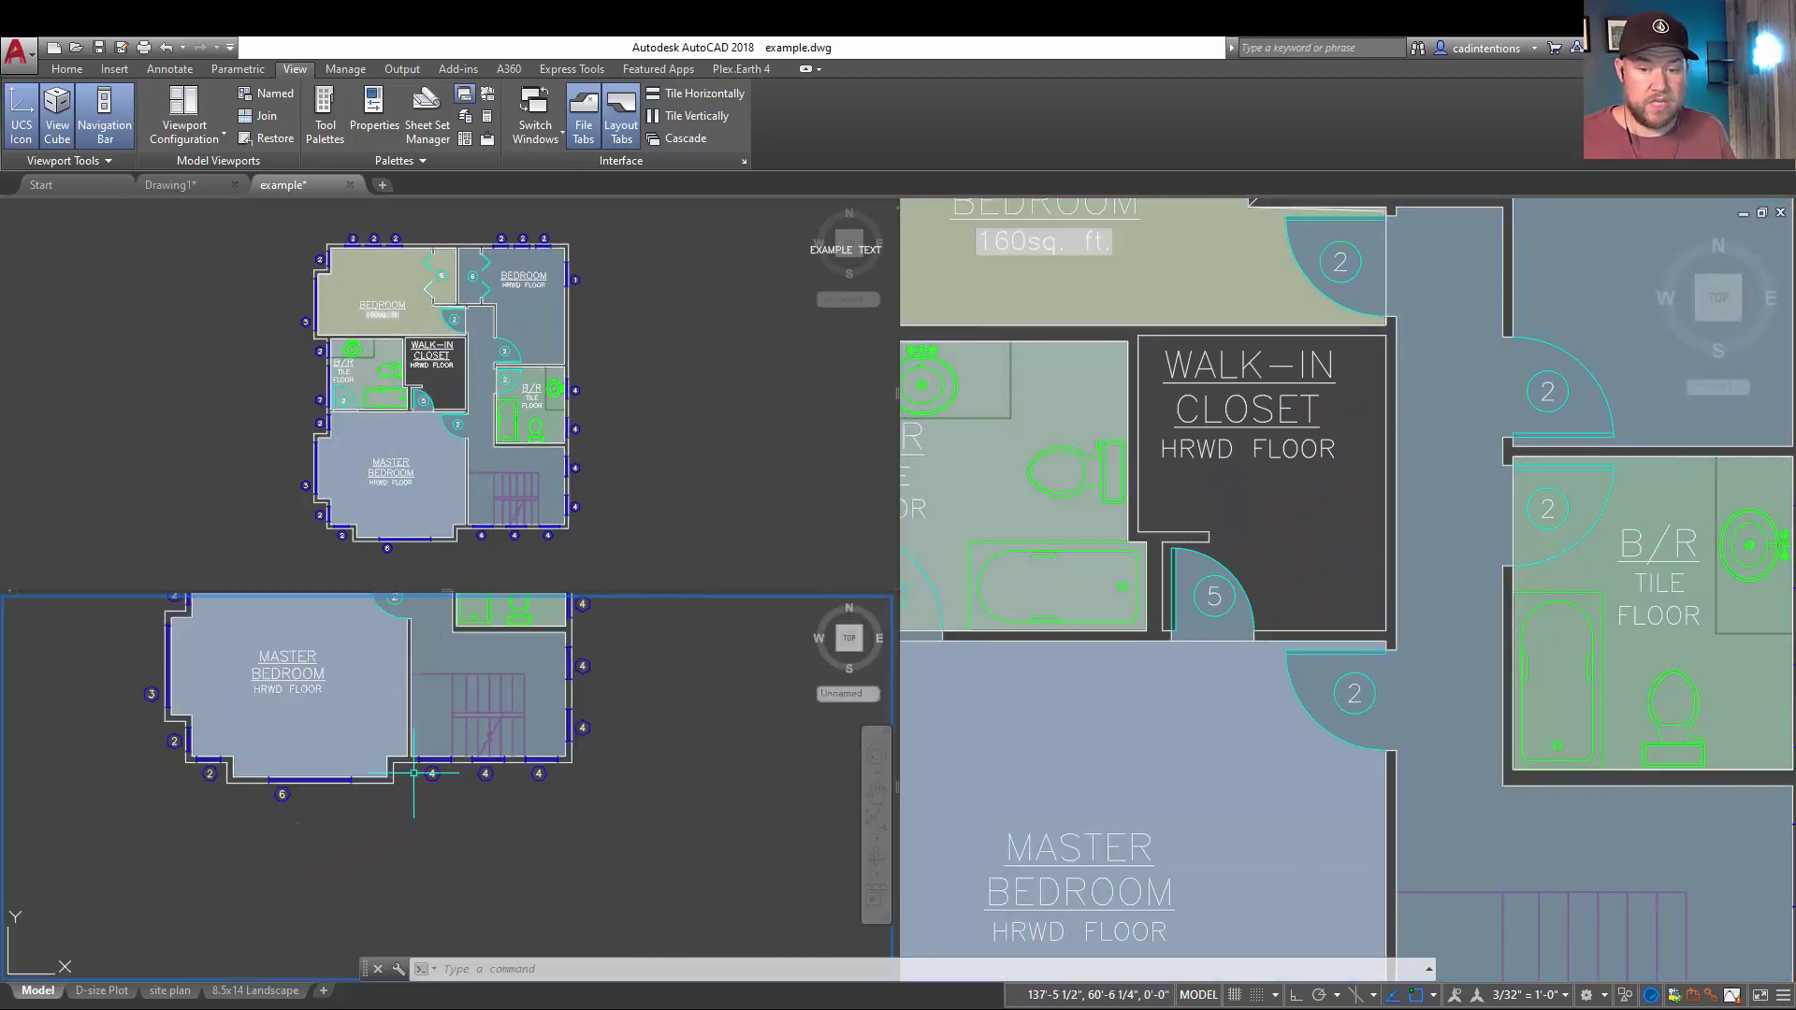
scroll(448, 723, "up", 3)
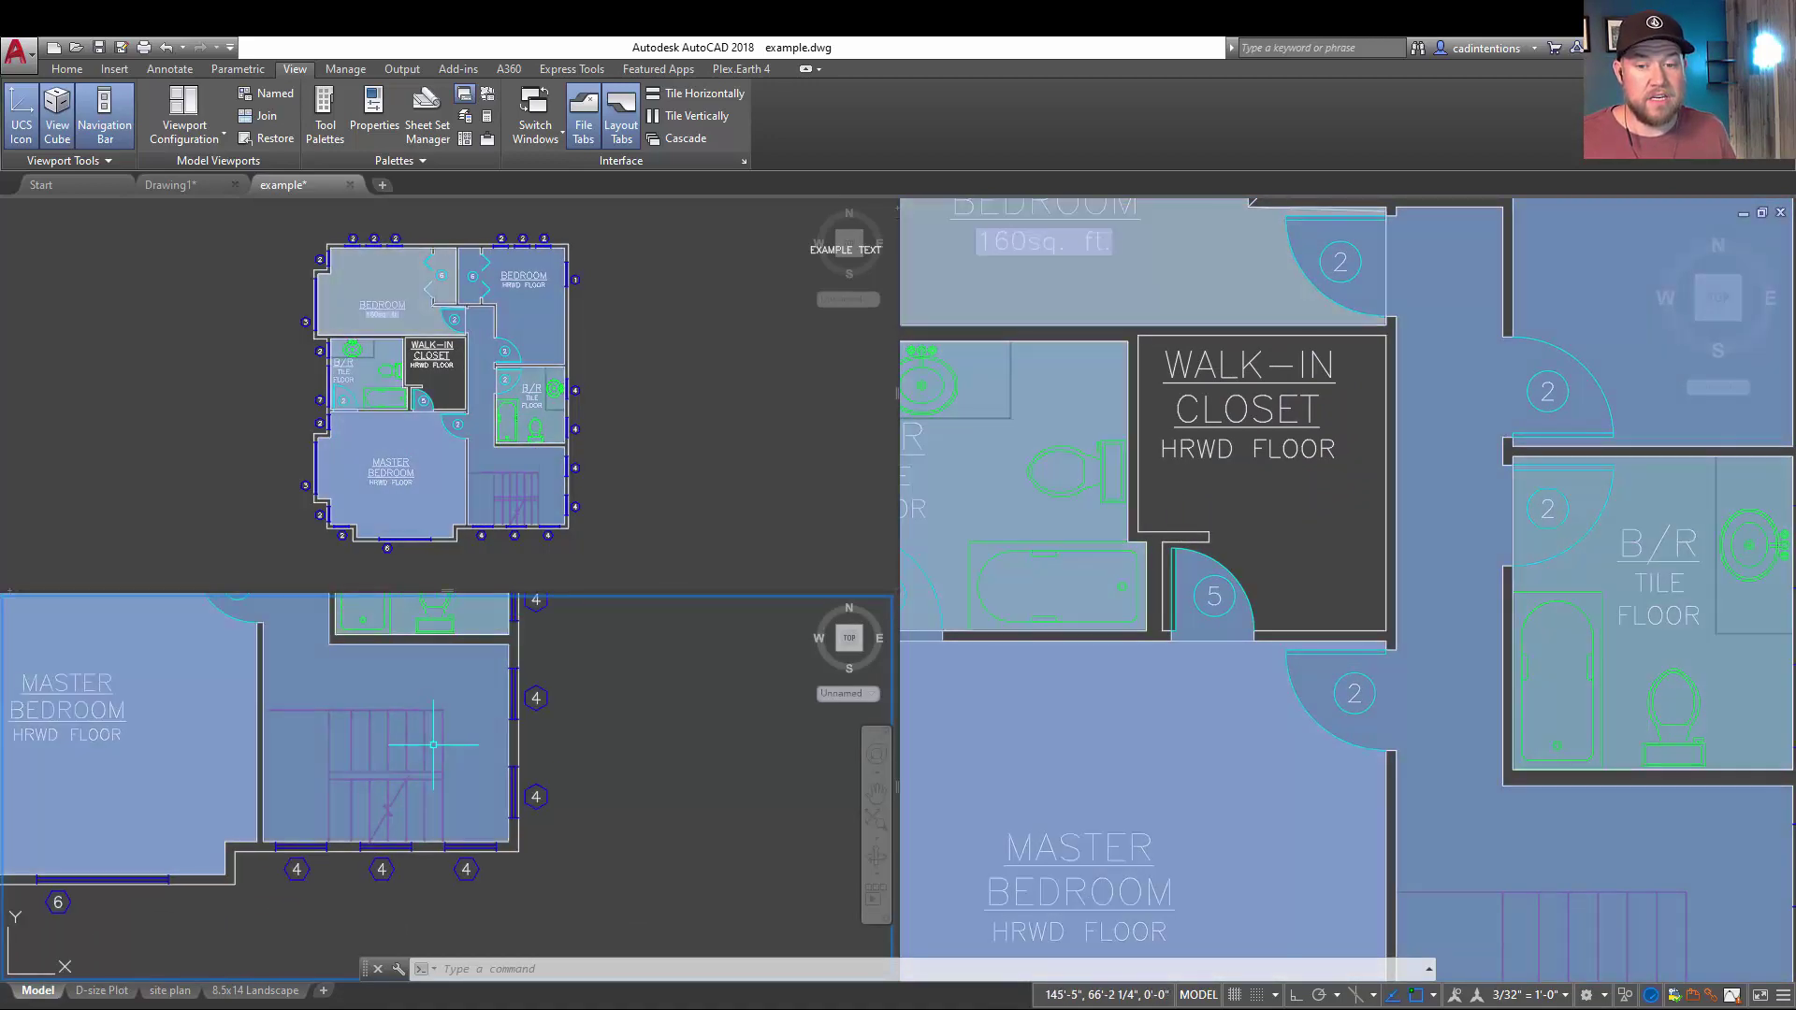
left_click(1262, 552)
Step: Move door 5's tag onto the closet's right wall and shift the door higher inside the closet
left_click(1230, 571)
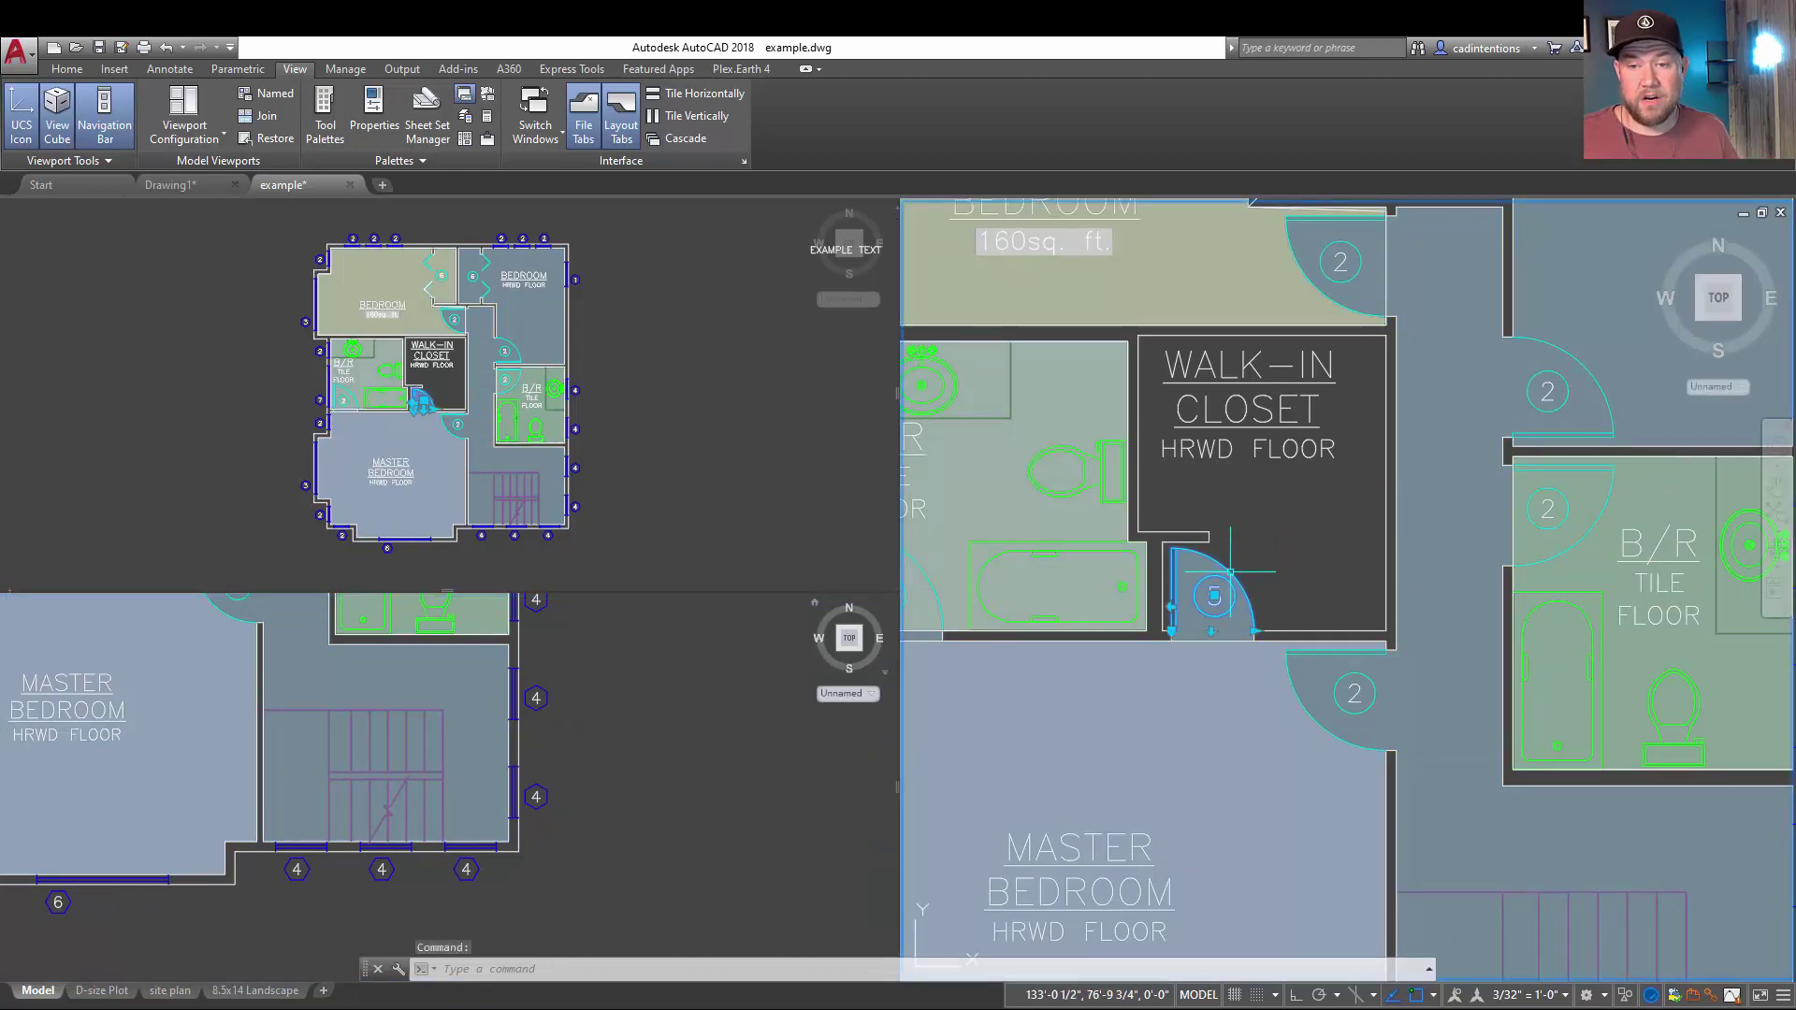
left_click(1214, 596)
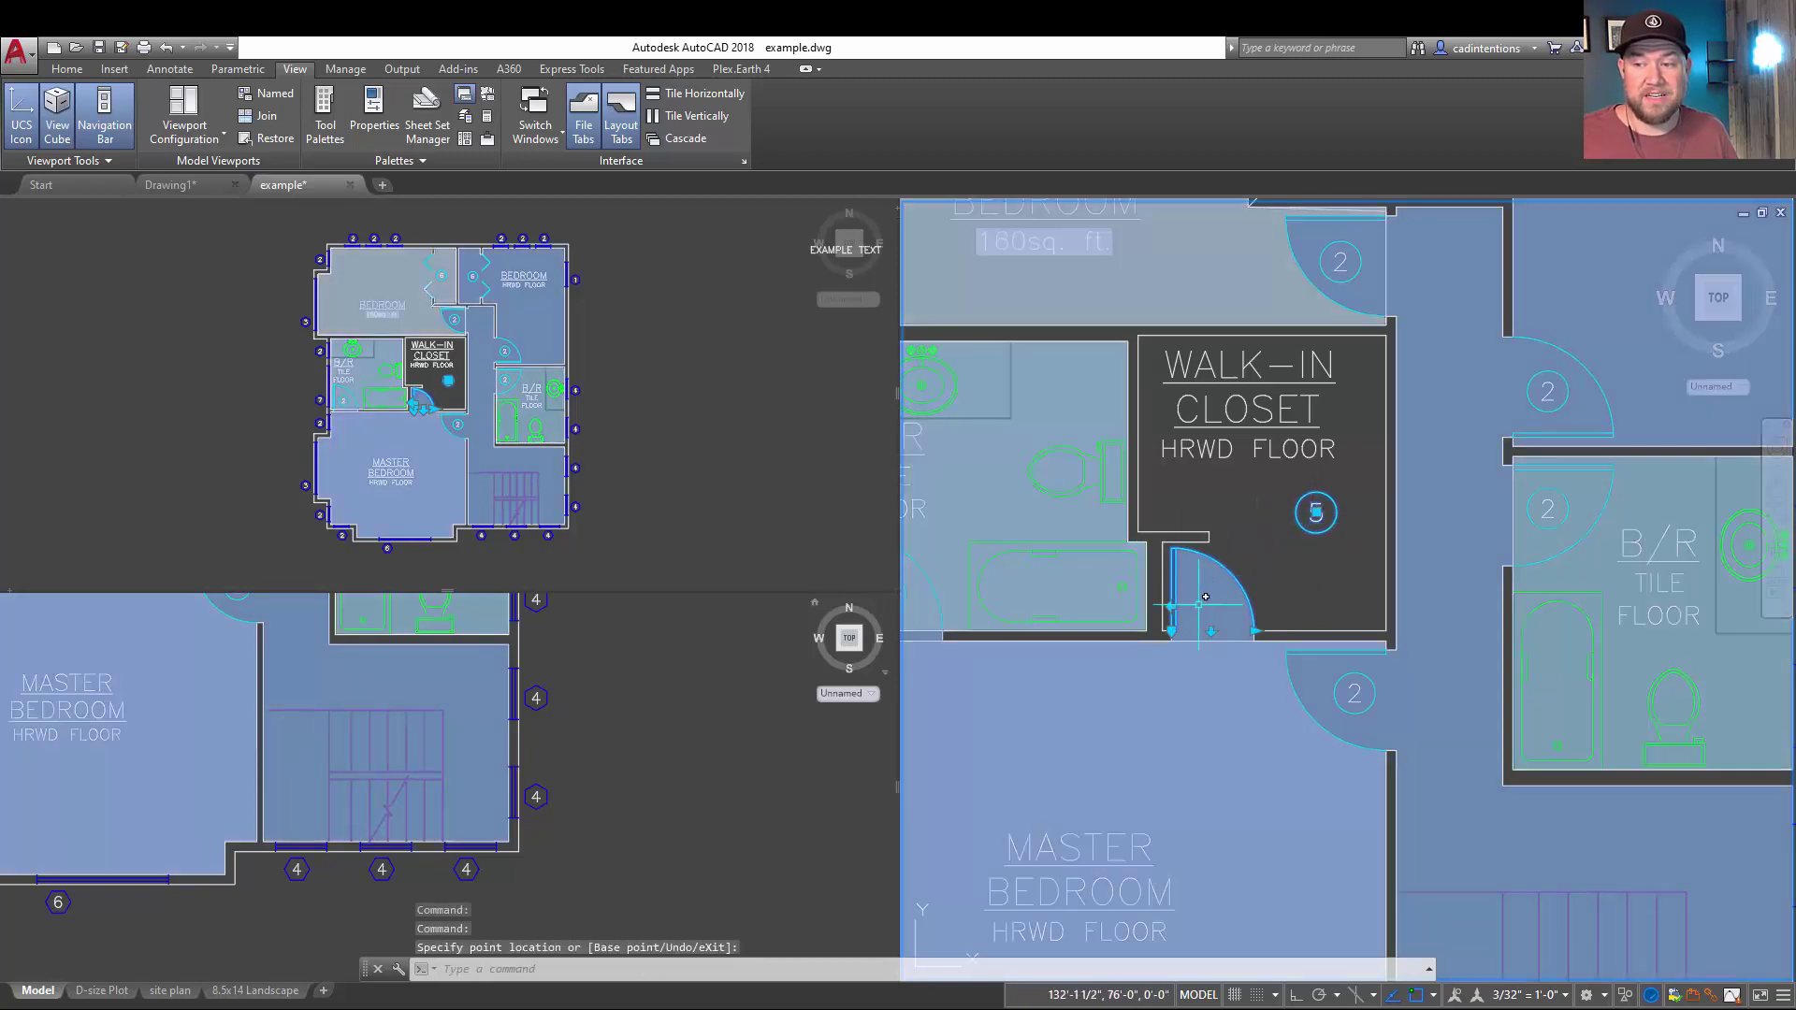
left_click(1171, 632)
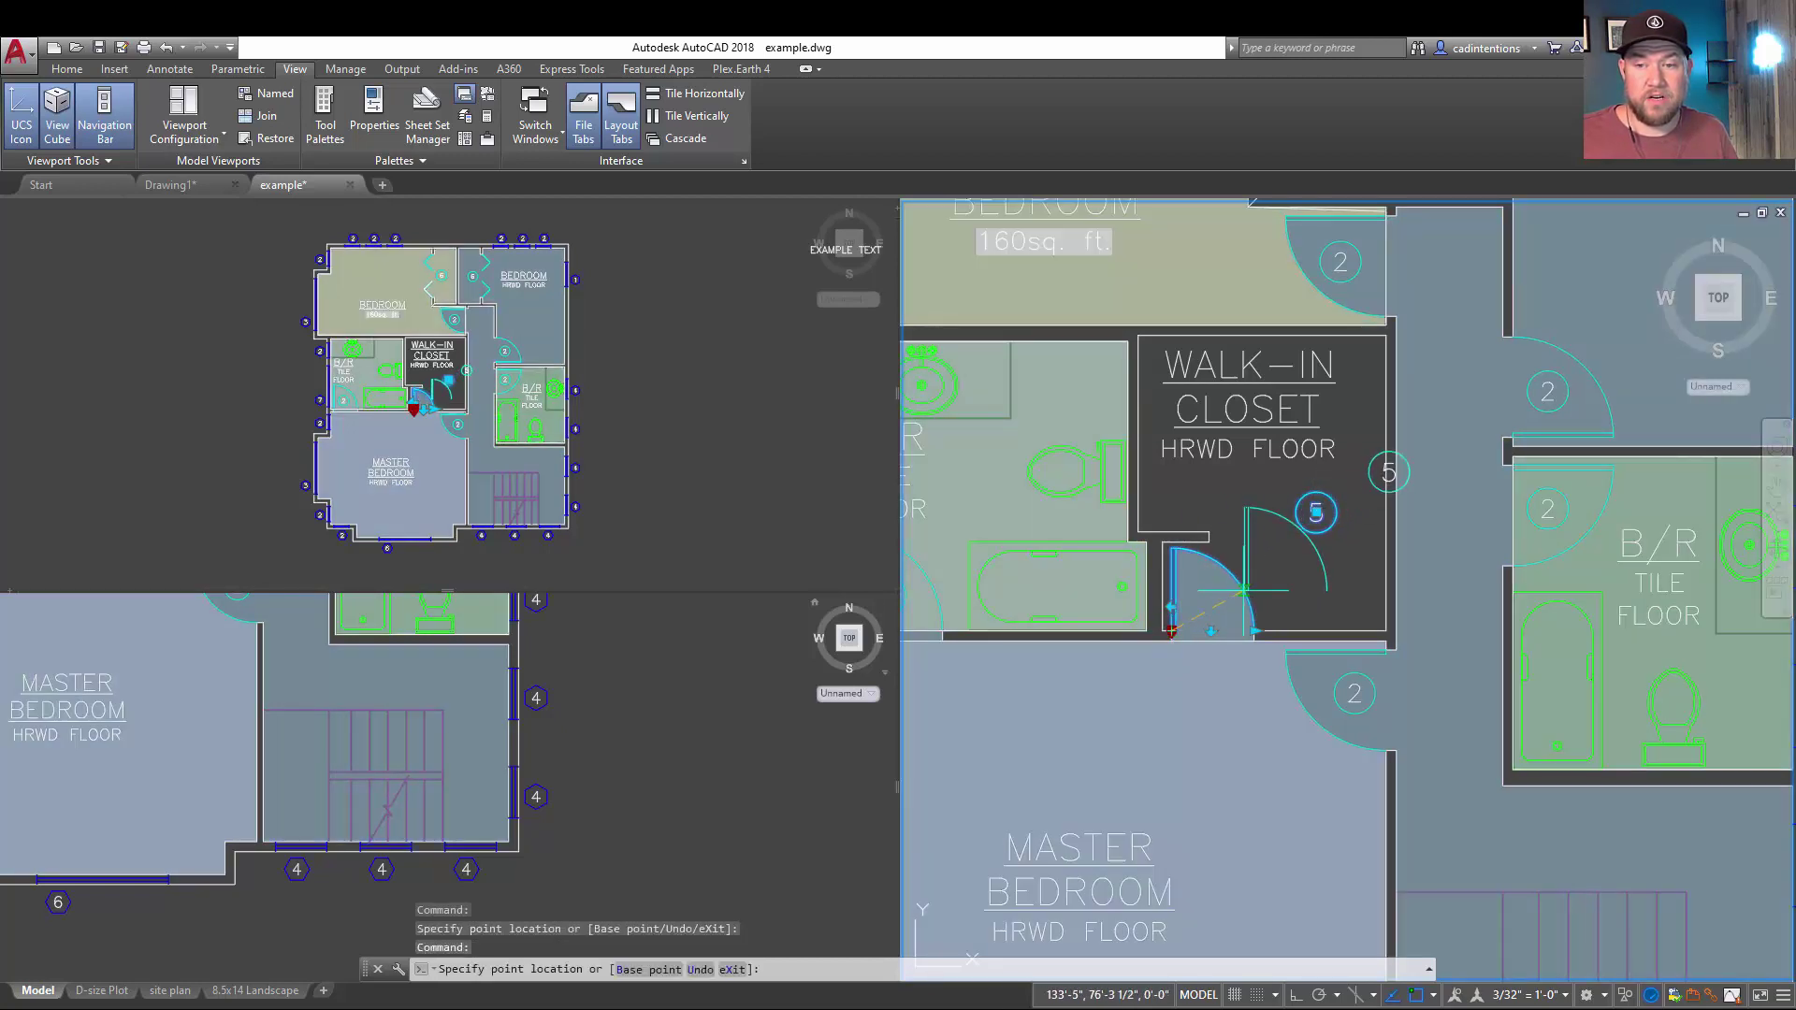
left_click(1244, 591)
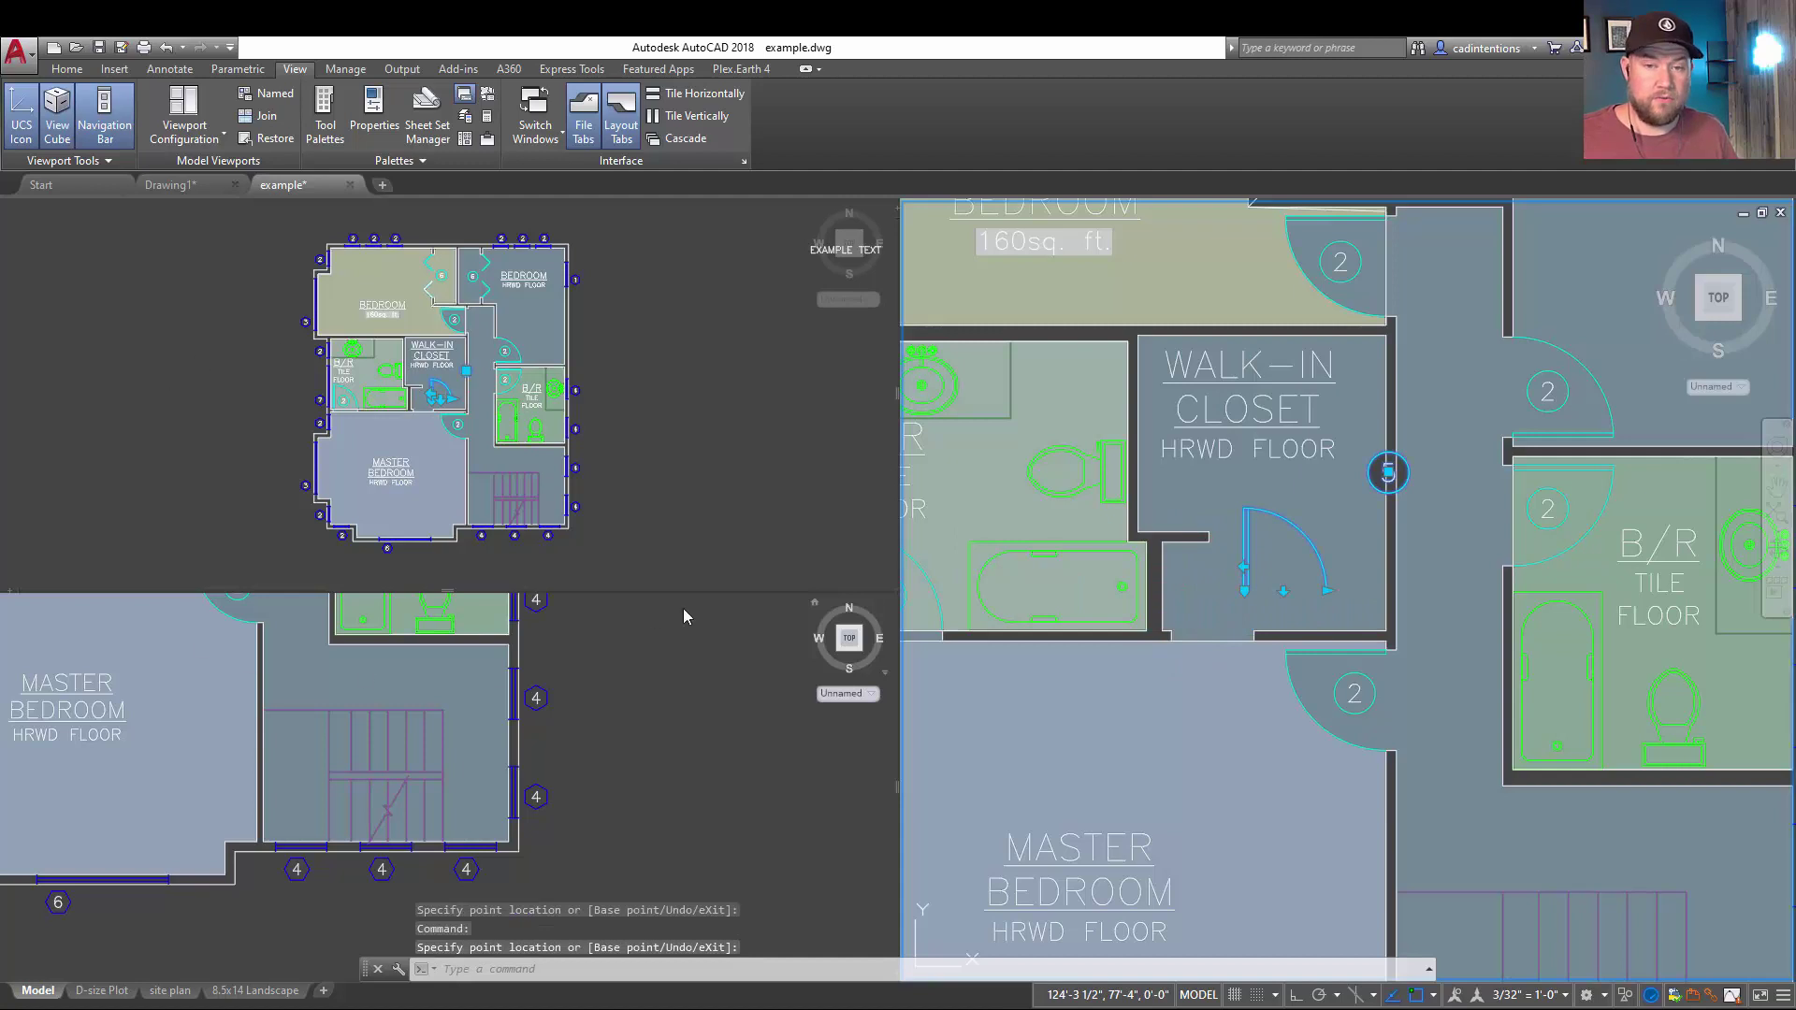
middle_click_drag(1242, 486, 1149, 490)
key("Escape")
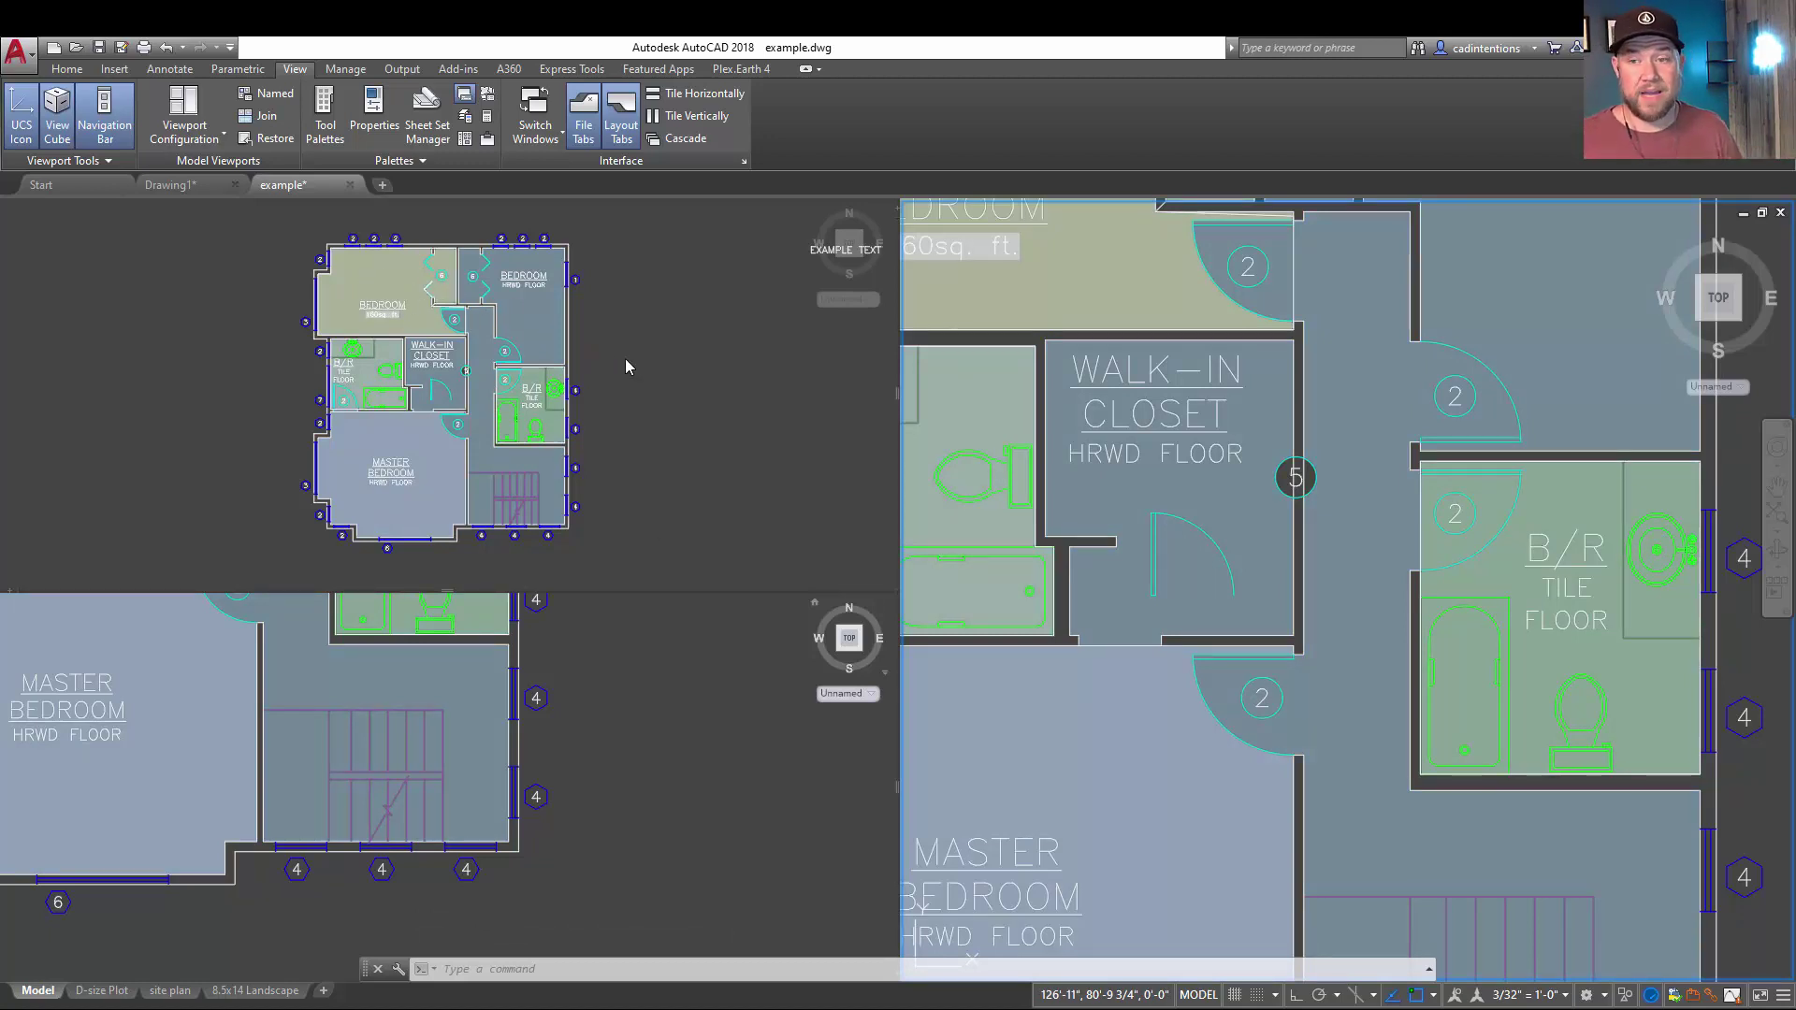
Step: Zoom extents in the right viewport, then frame the B/R bath and stair area
middle_click(1085, 299)
middle_click(1085, 299)
scroll(1169, 421, "up", 3)
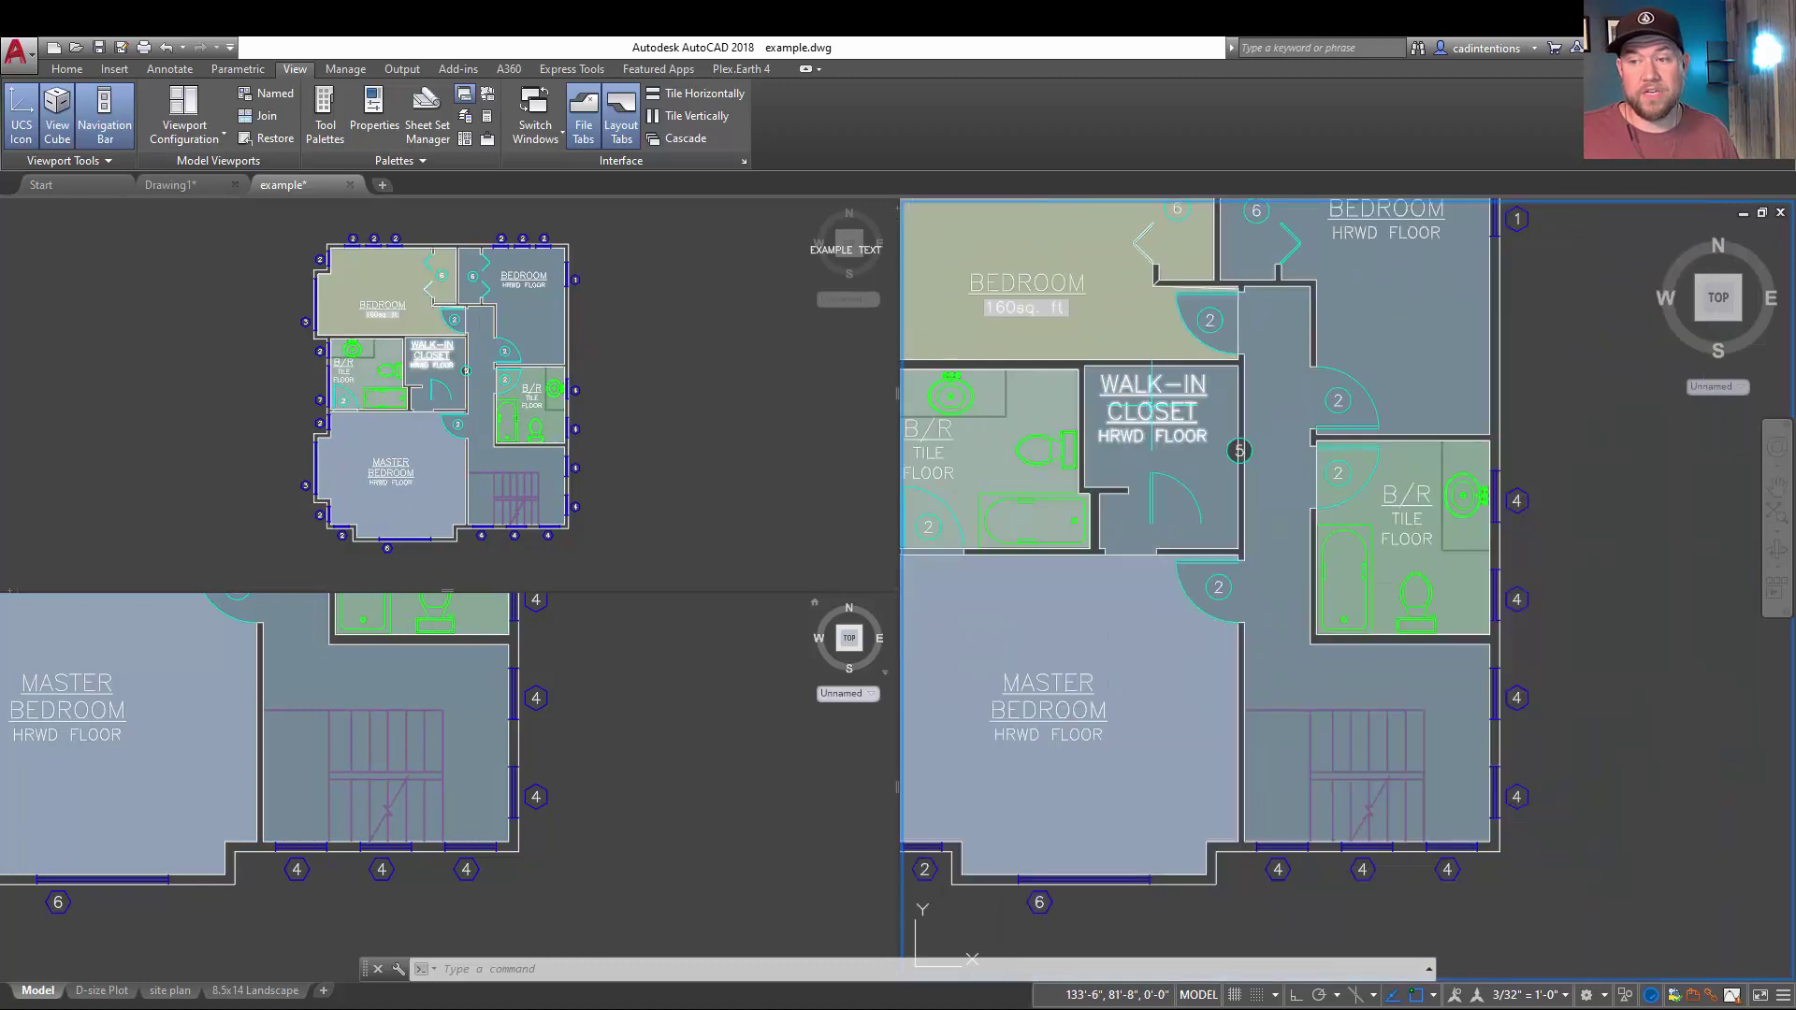
scroll(1169, 421, "down", 3)
middle_click_drag(842, 238, 1056, 323)
scroll(1309, 393, "up", 5)
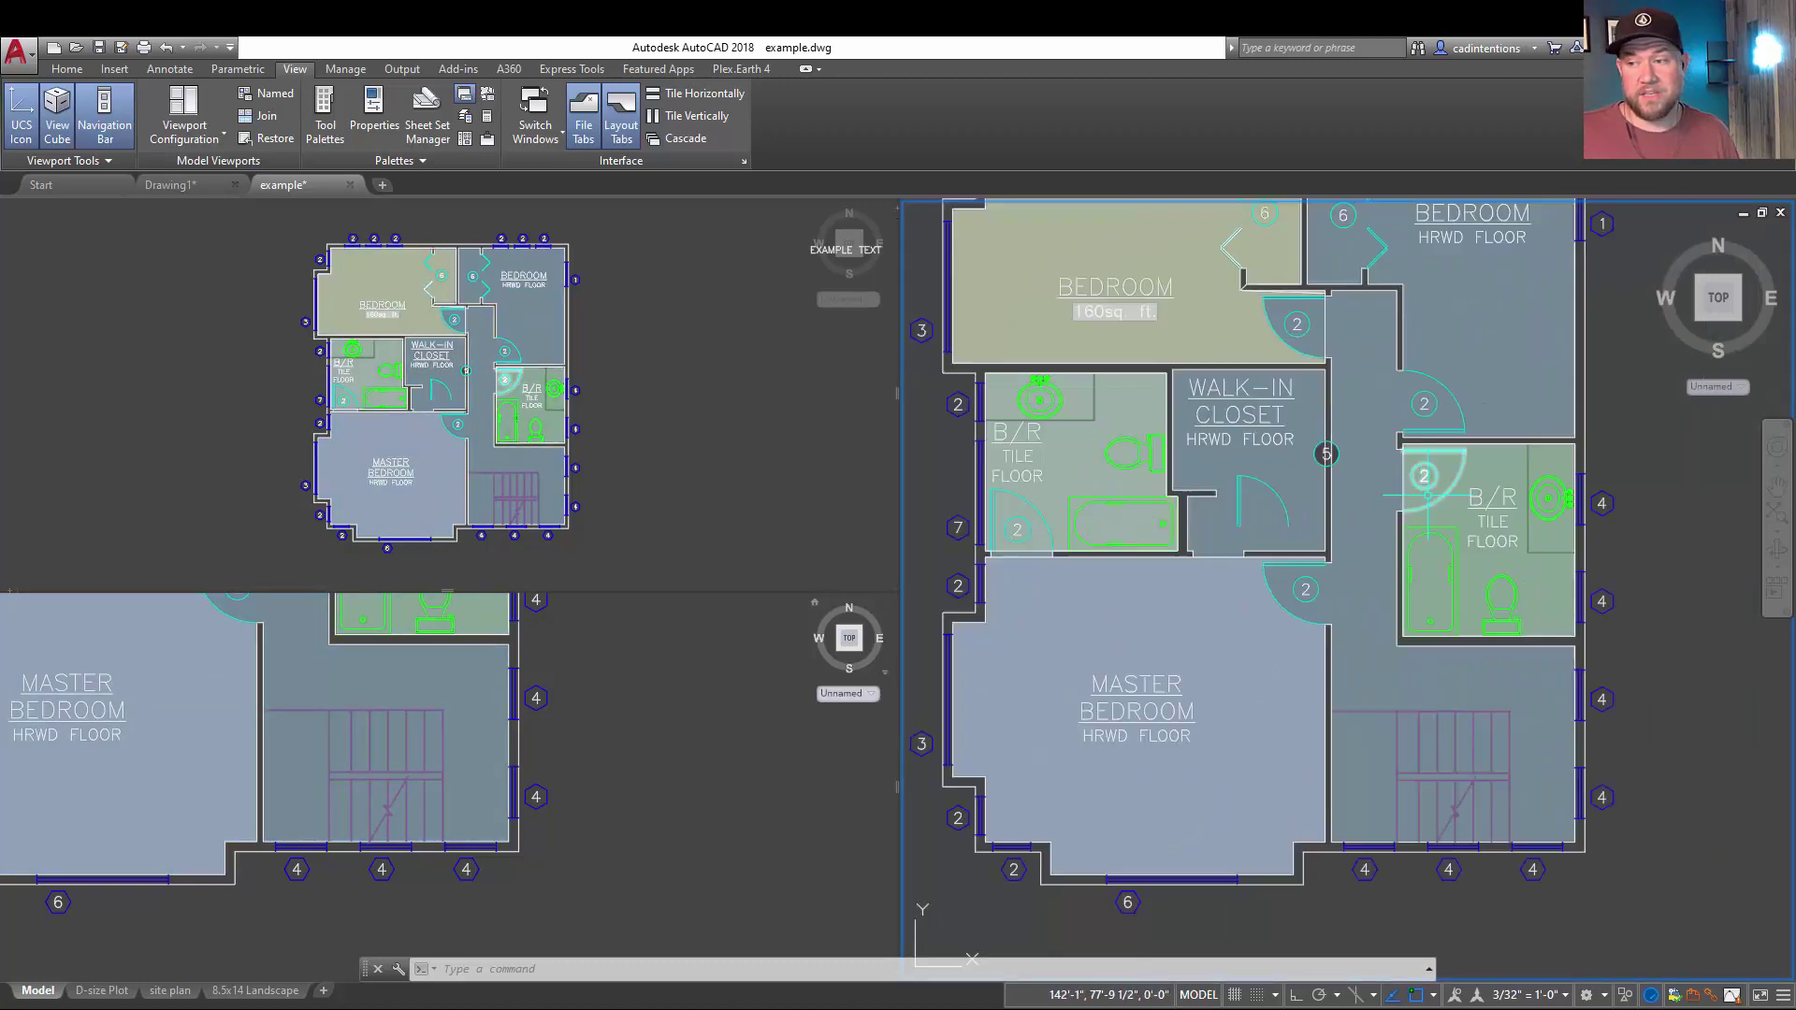
middle_click_drag(1262, 421, 1333, 442)
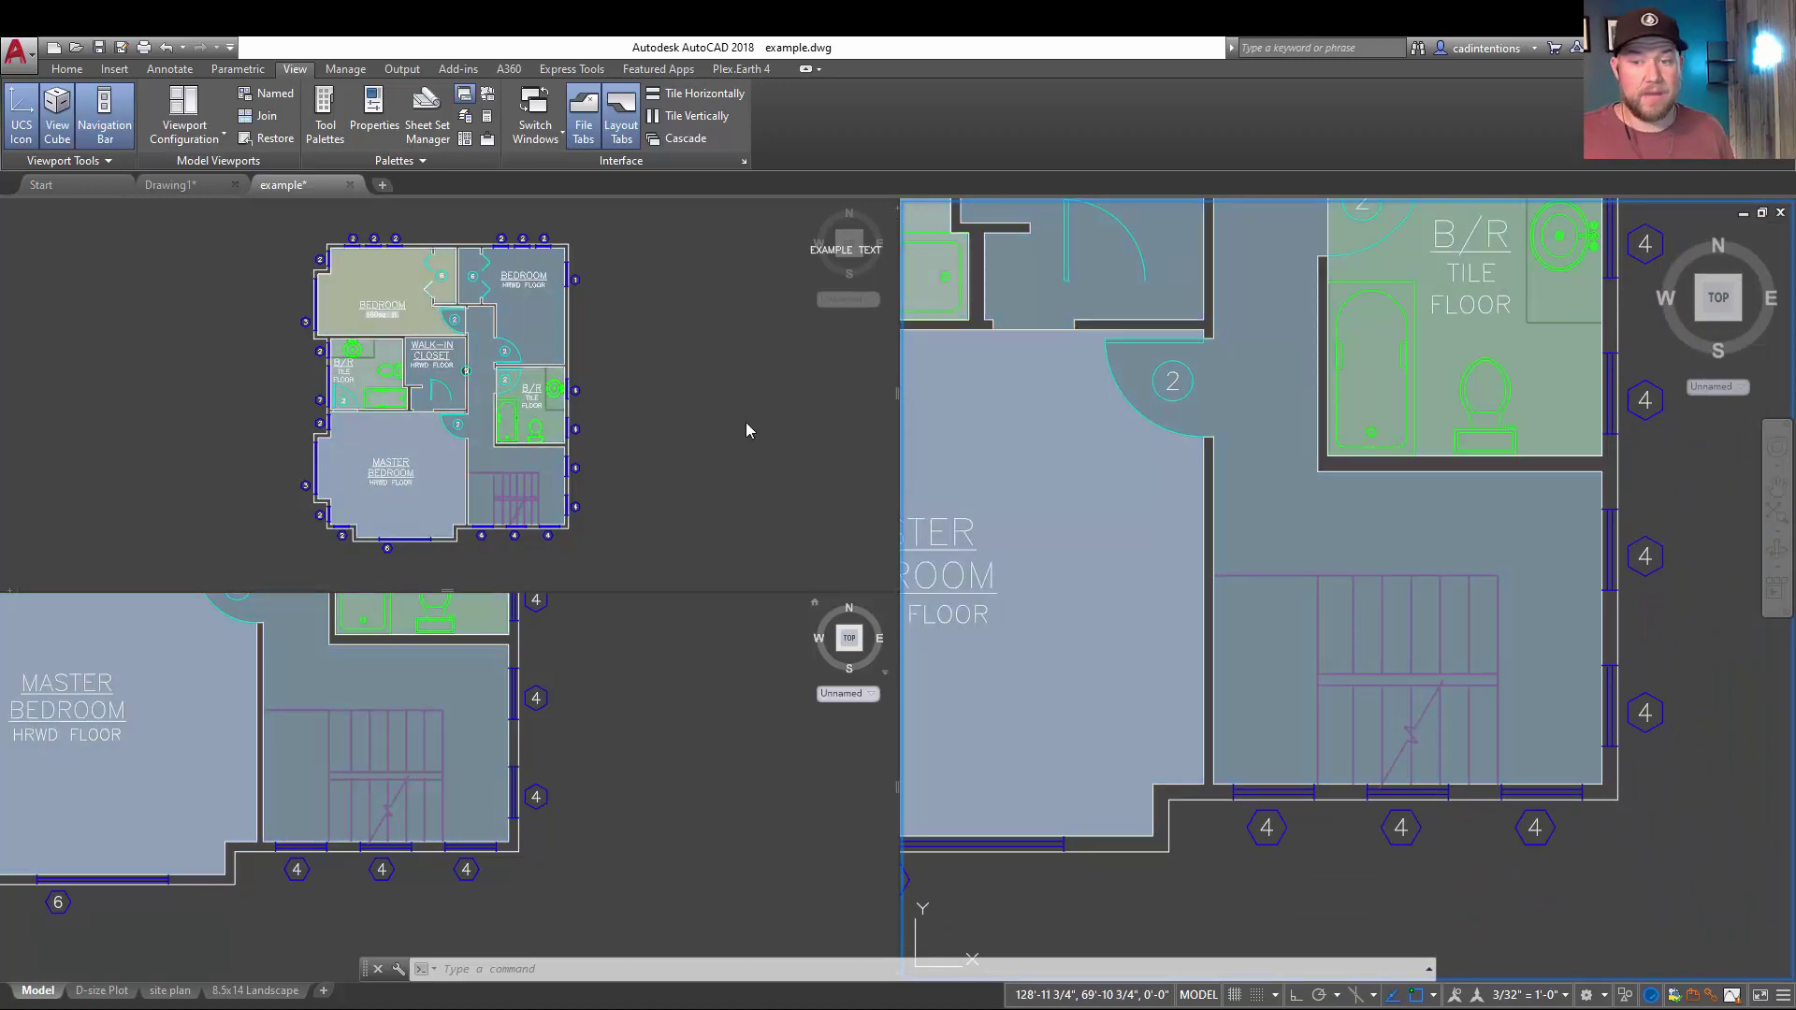
Step: Alternate the active viewport between the whole-plan view and the master bedroom close-up
left_click(739, 435)
left_click(648, 773)
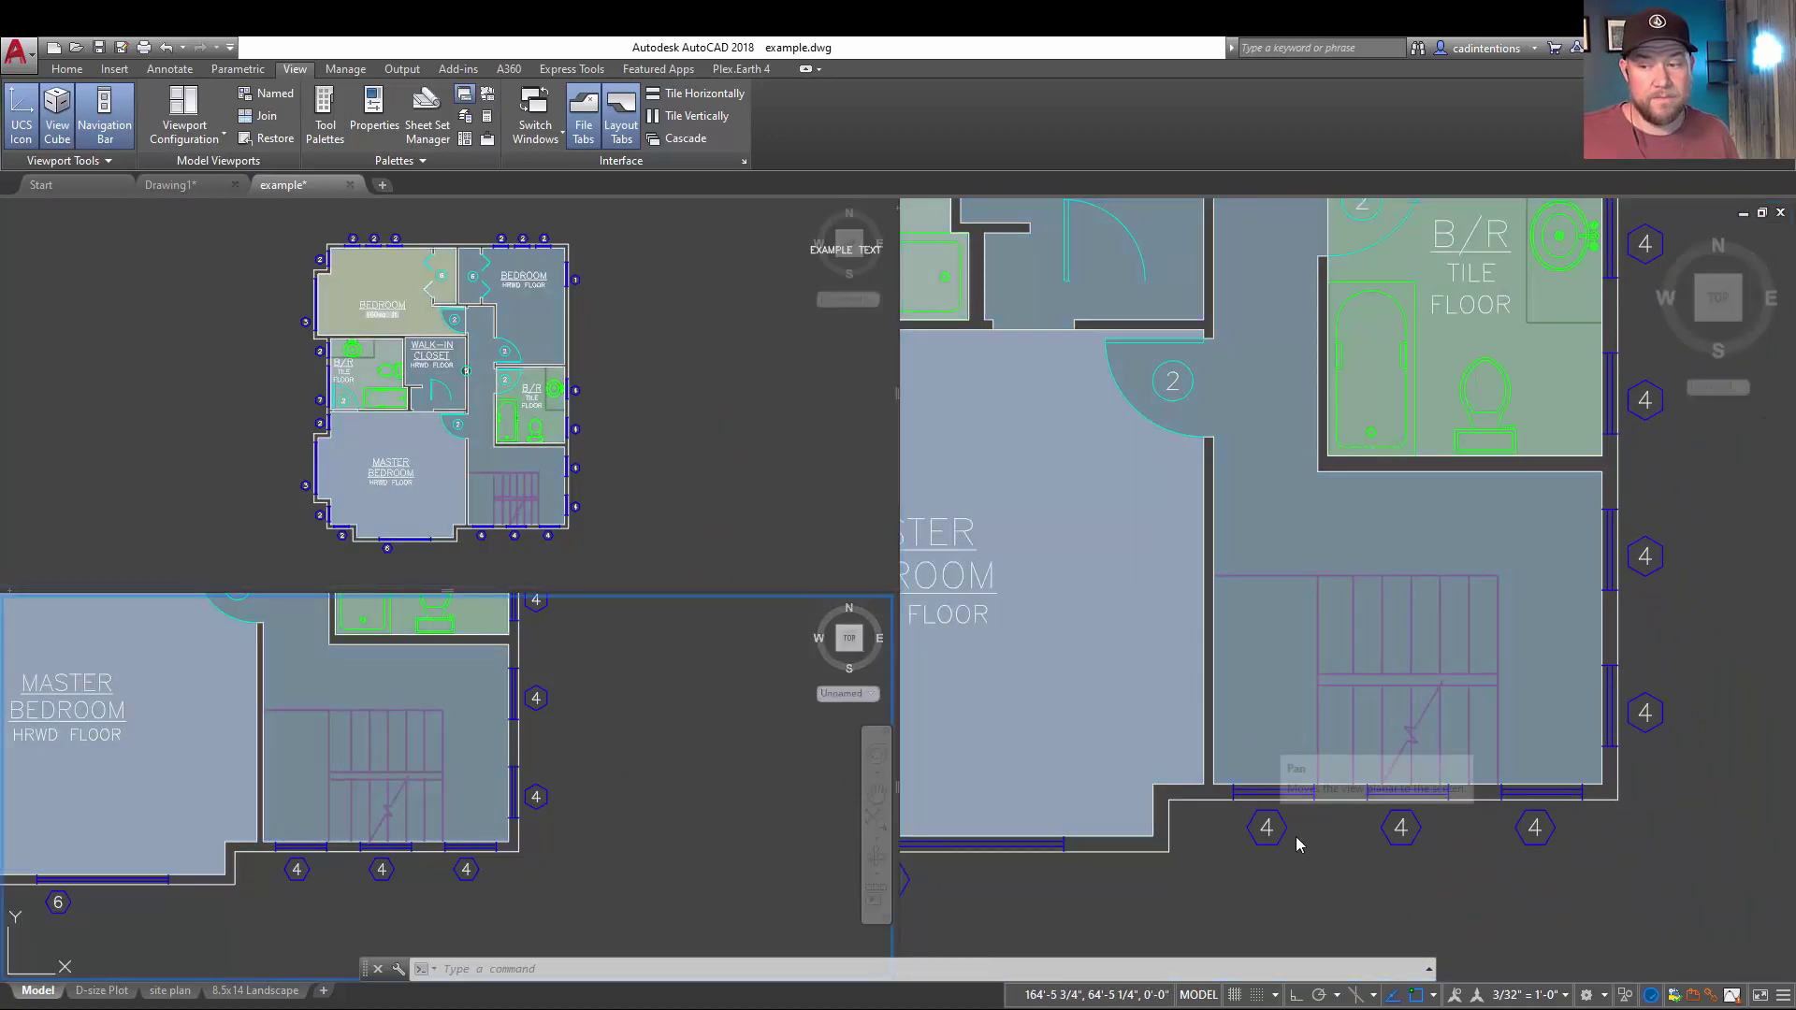
left_click(814, 518)
left_click(741, 795)
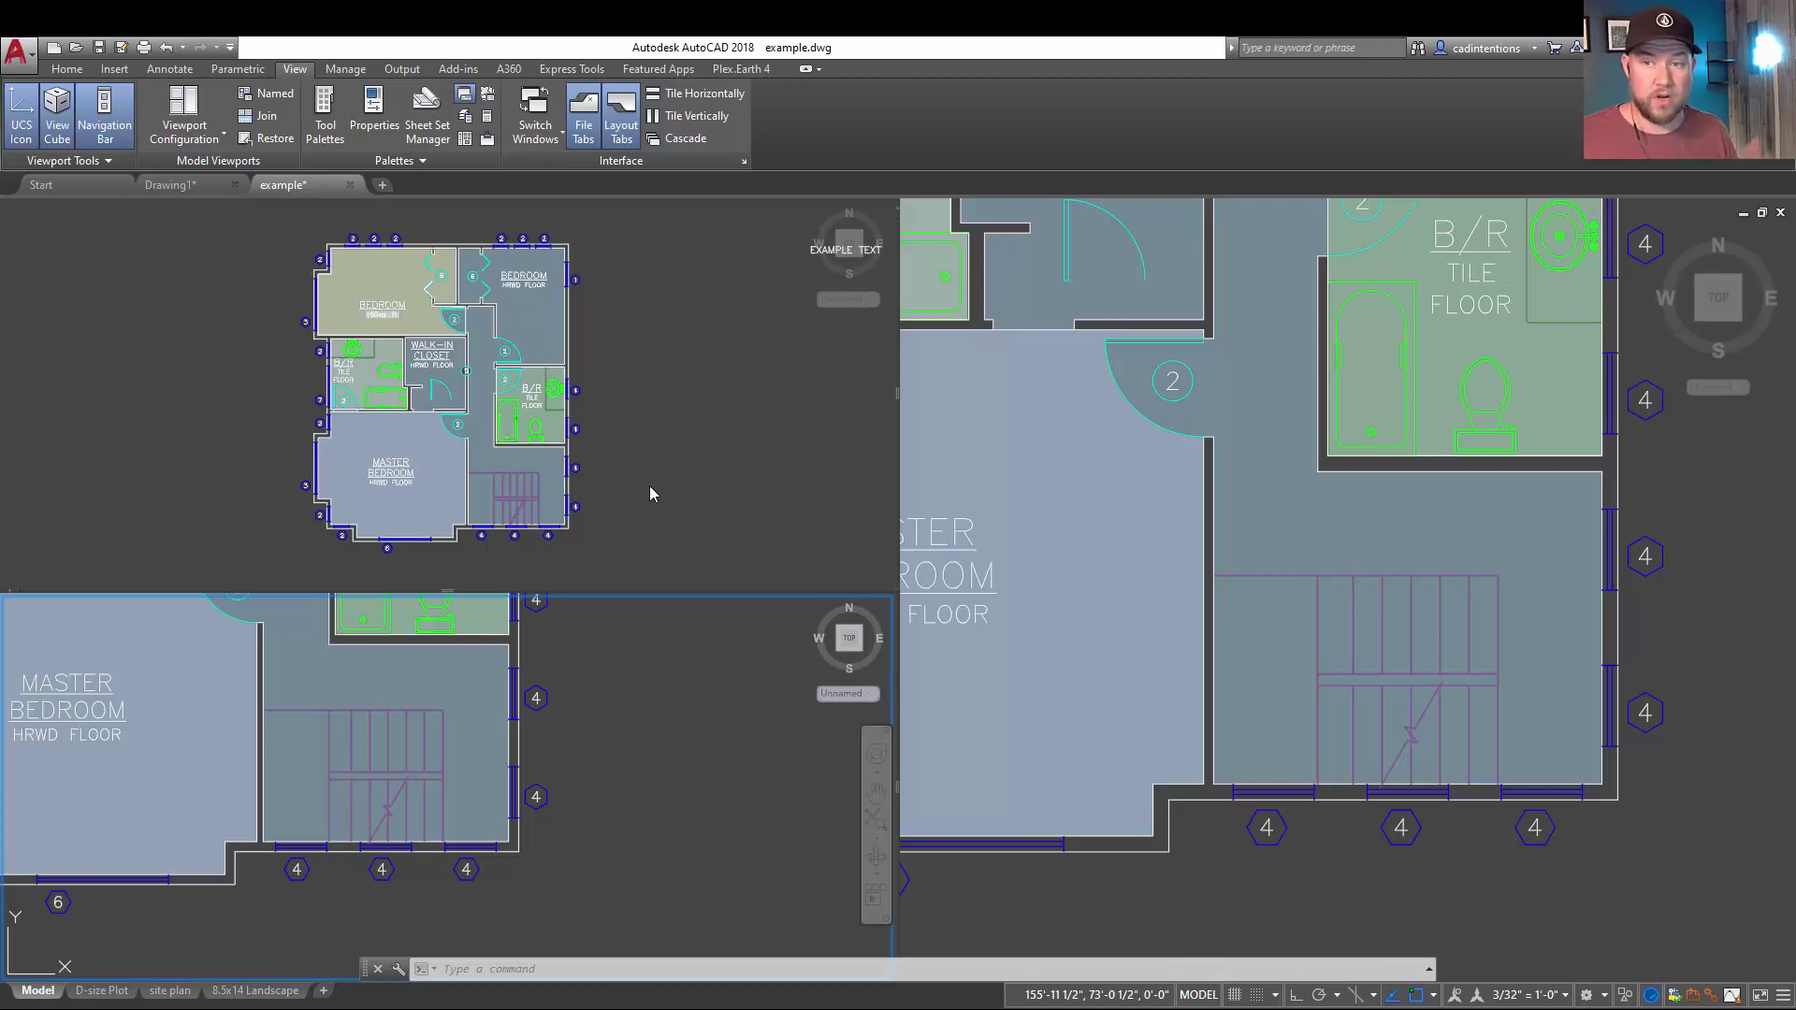
Step: Switch to Drawing1, pan the rectangle, and tile it into a Three: Left layout
left_click(170, 186)
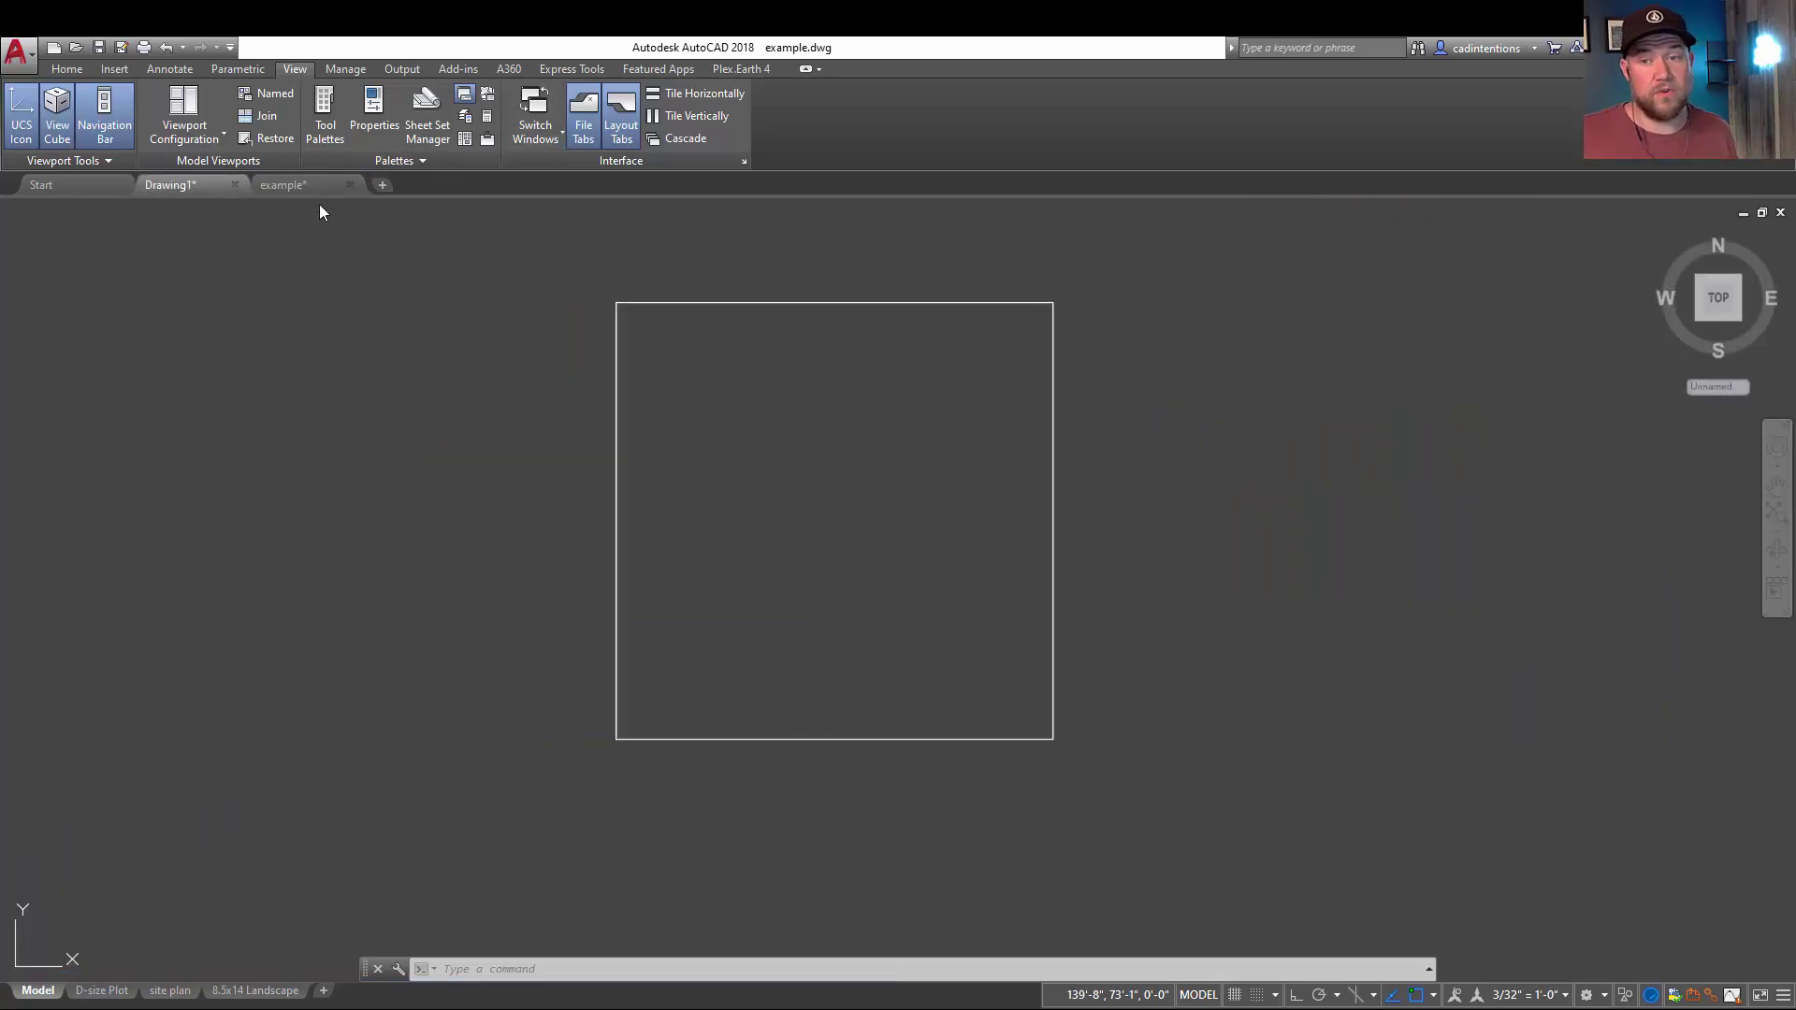
middle_click_drag(751, 447, 792, 462)
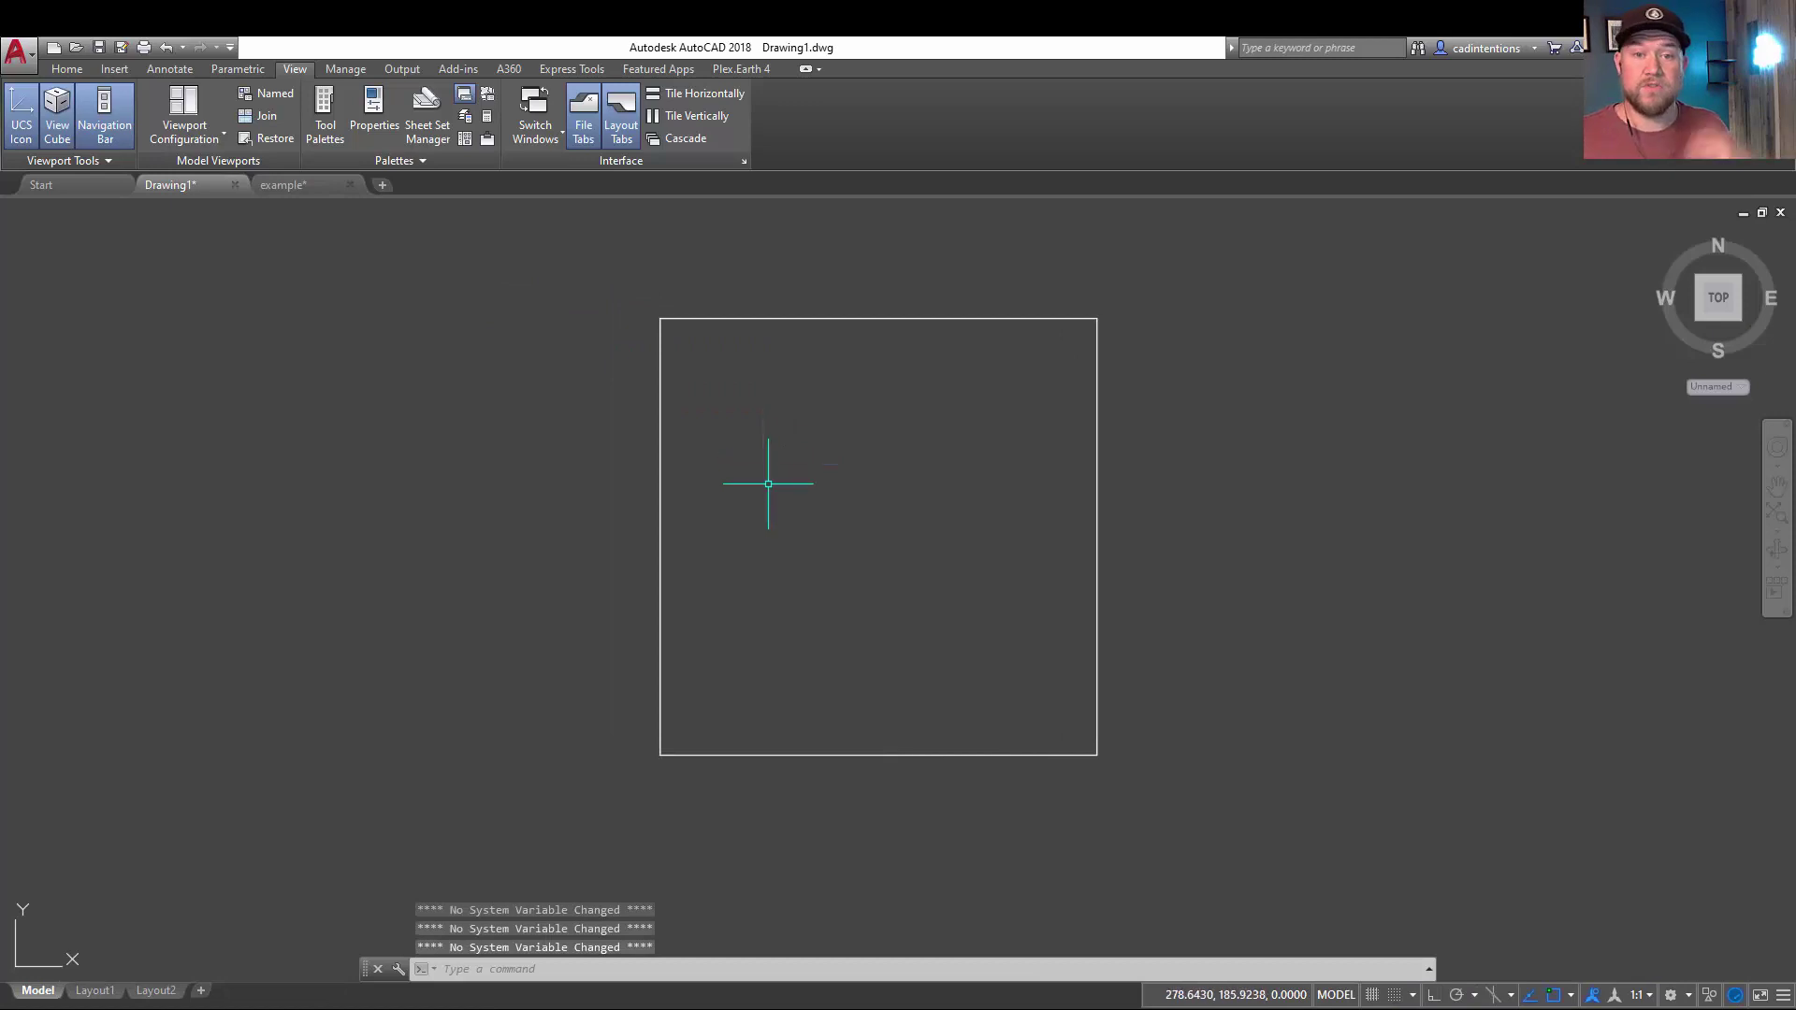
middle_click_drag(878, 537, 808, 532)
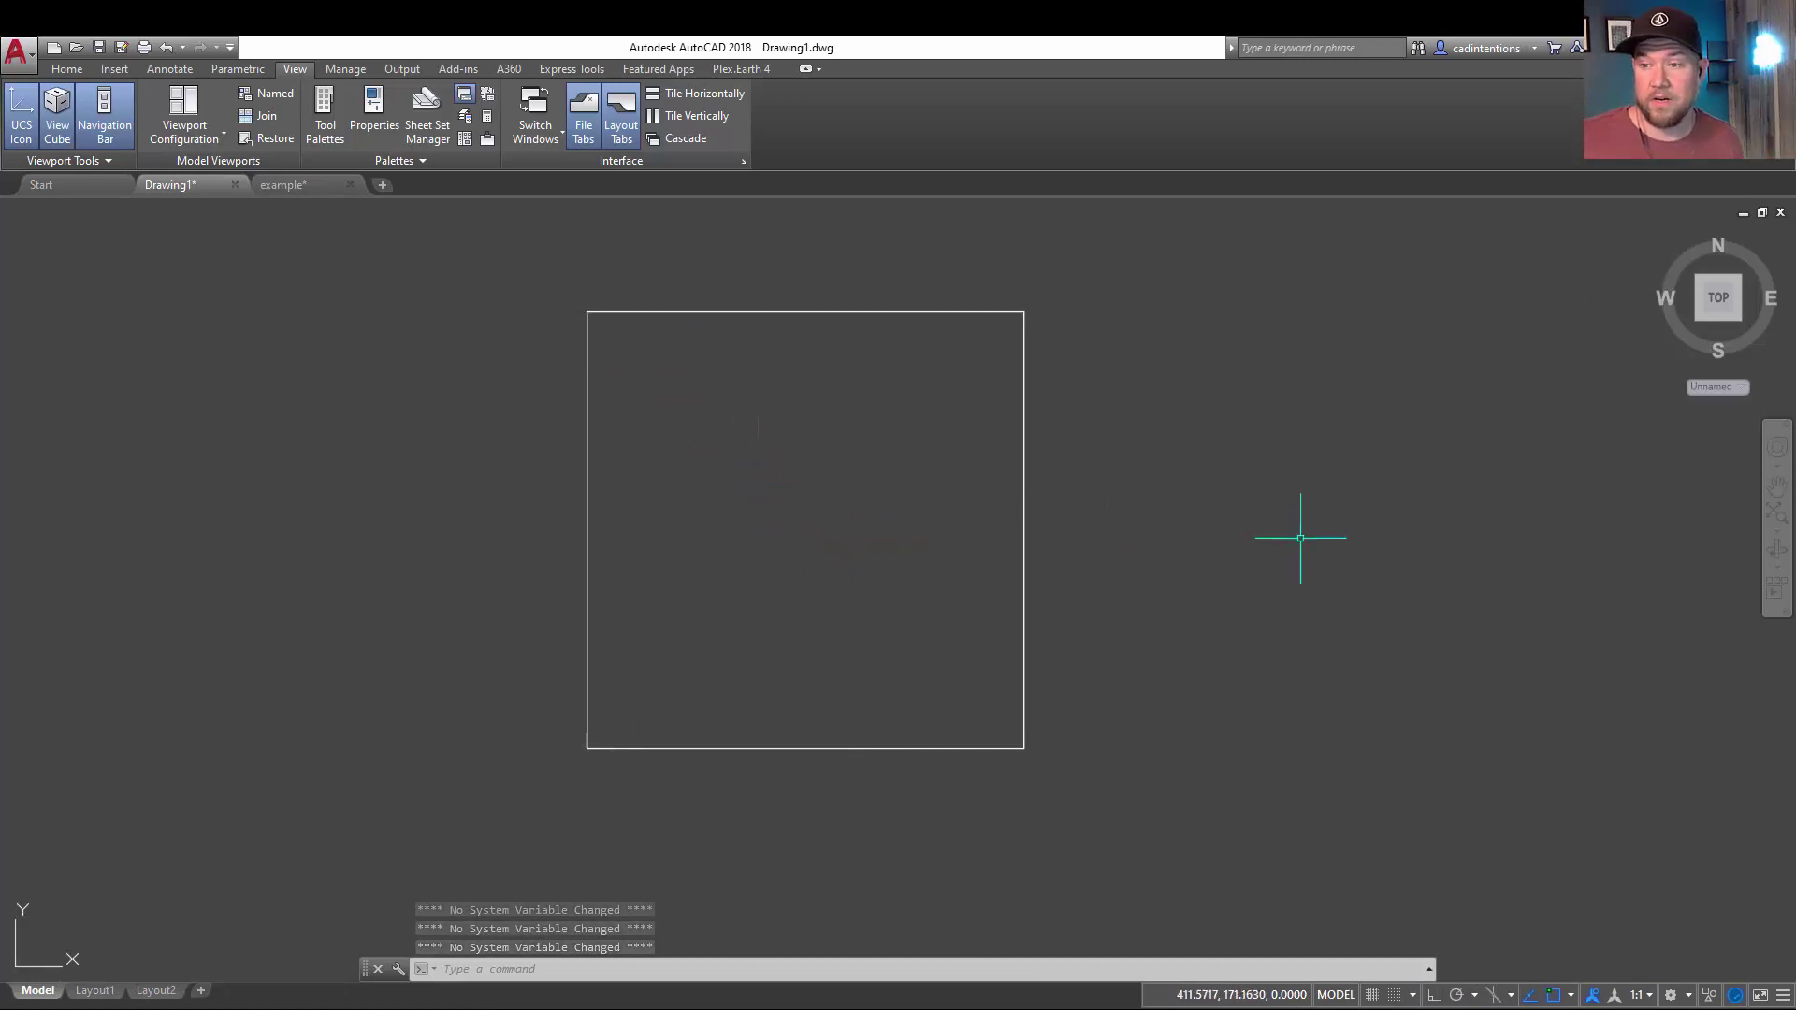
middle_click_drag(1255, 528, 1390, 506)
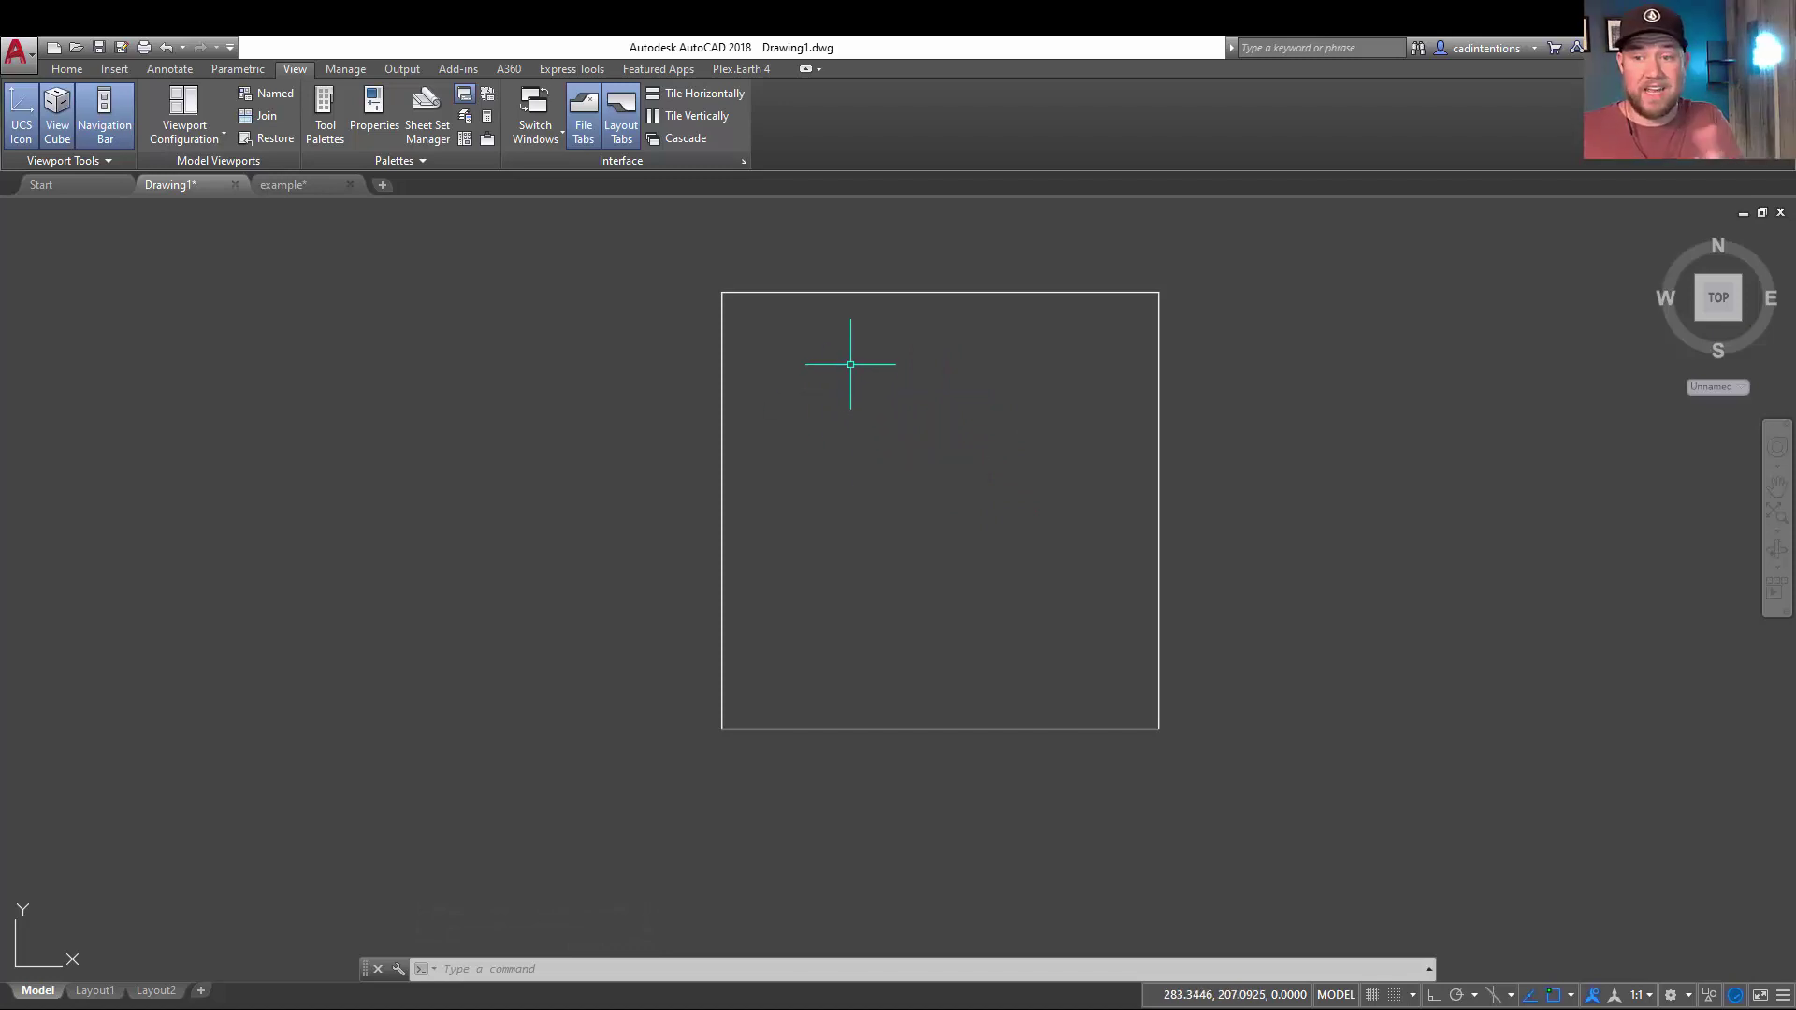
middle_click_drag(673, 361, 592, 367)
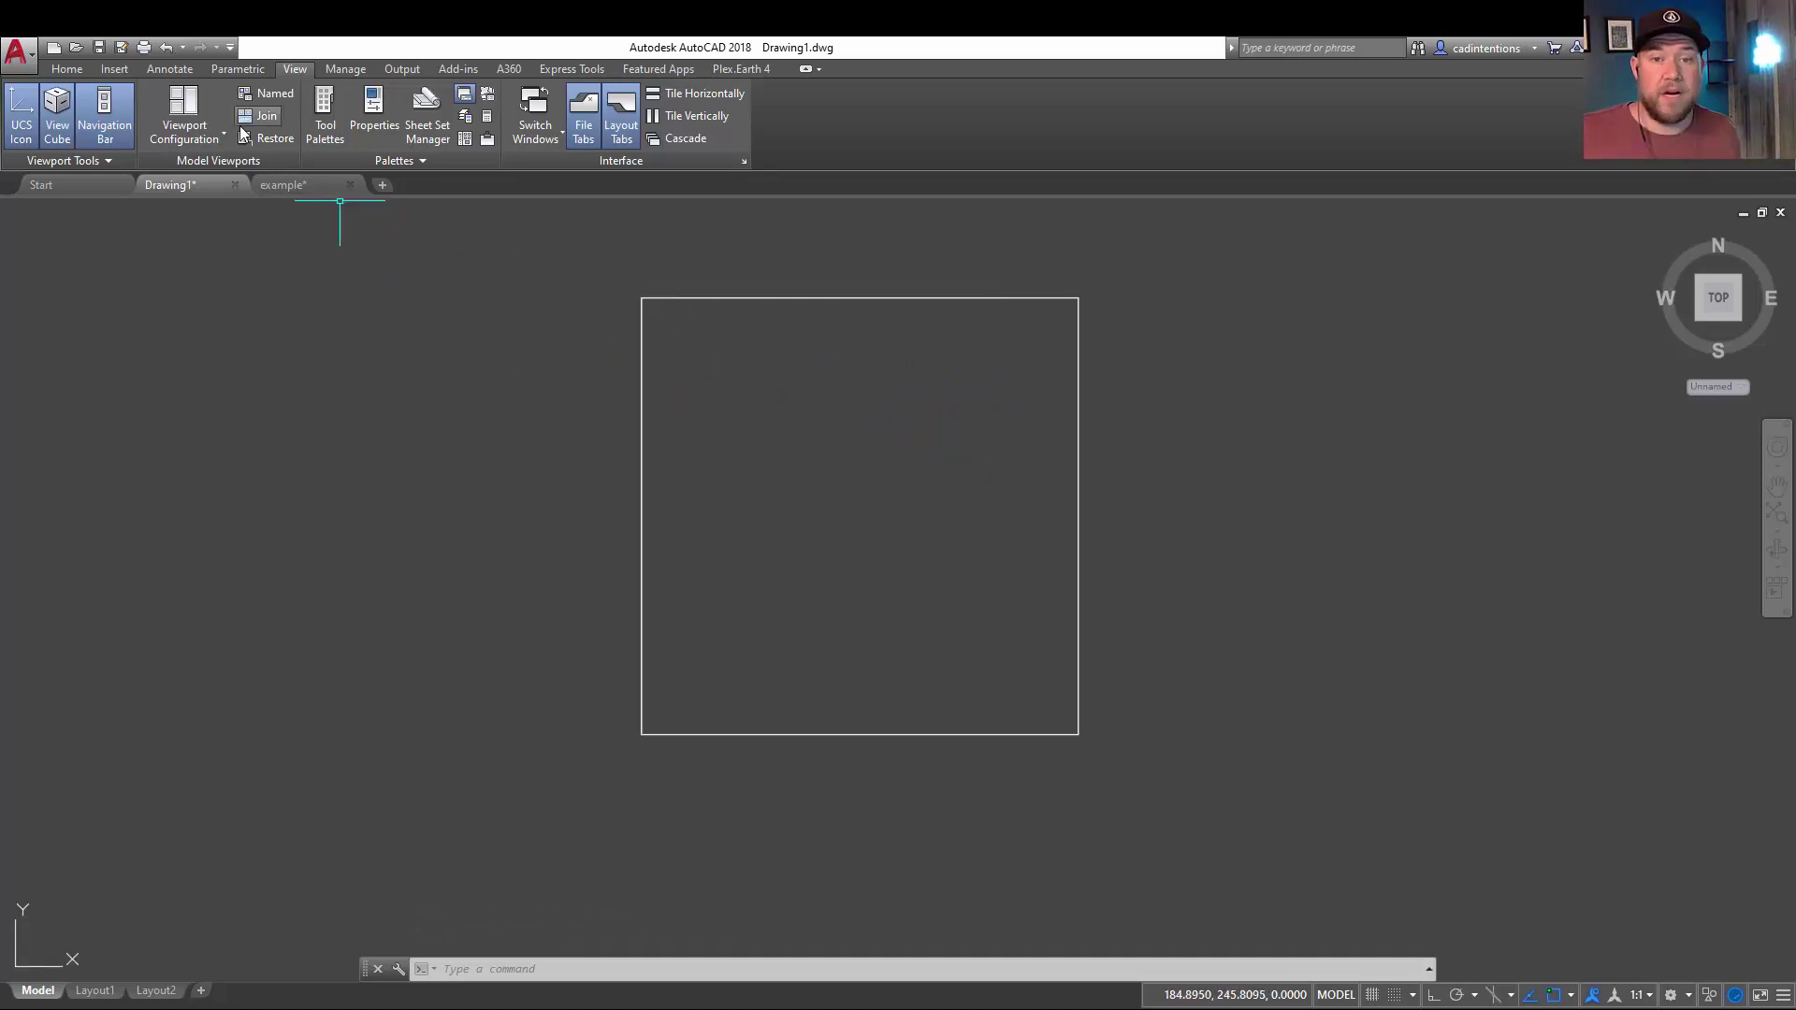
left_click(199, 139)
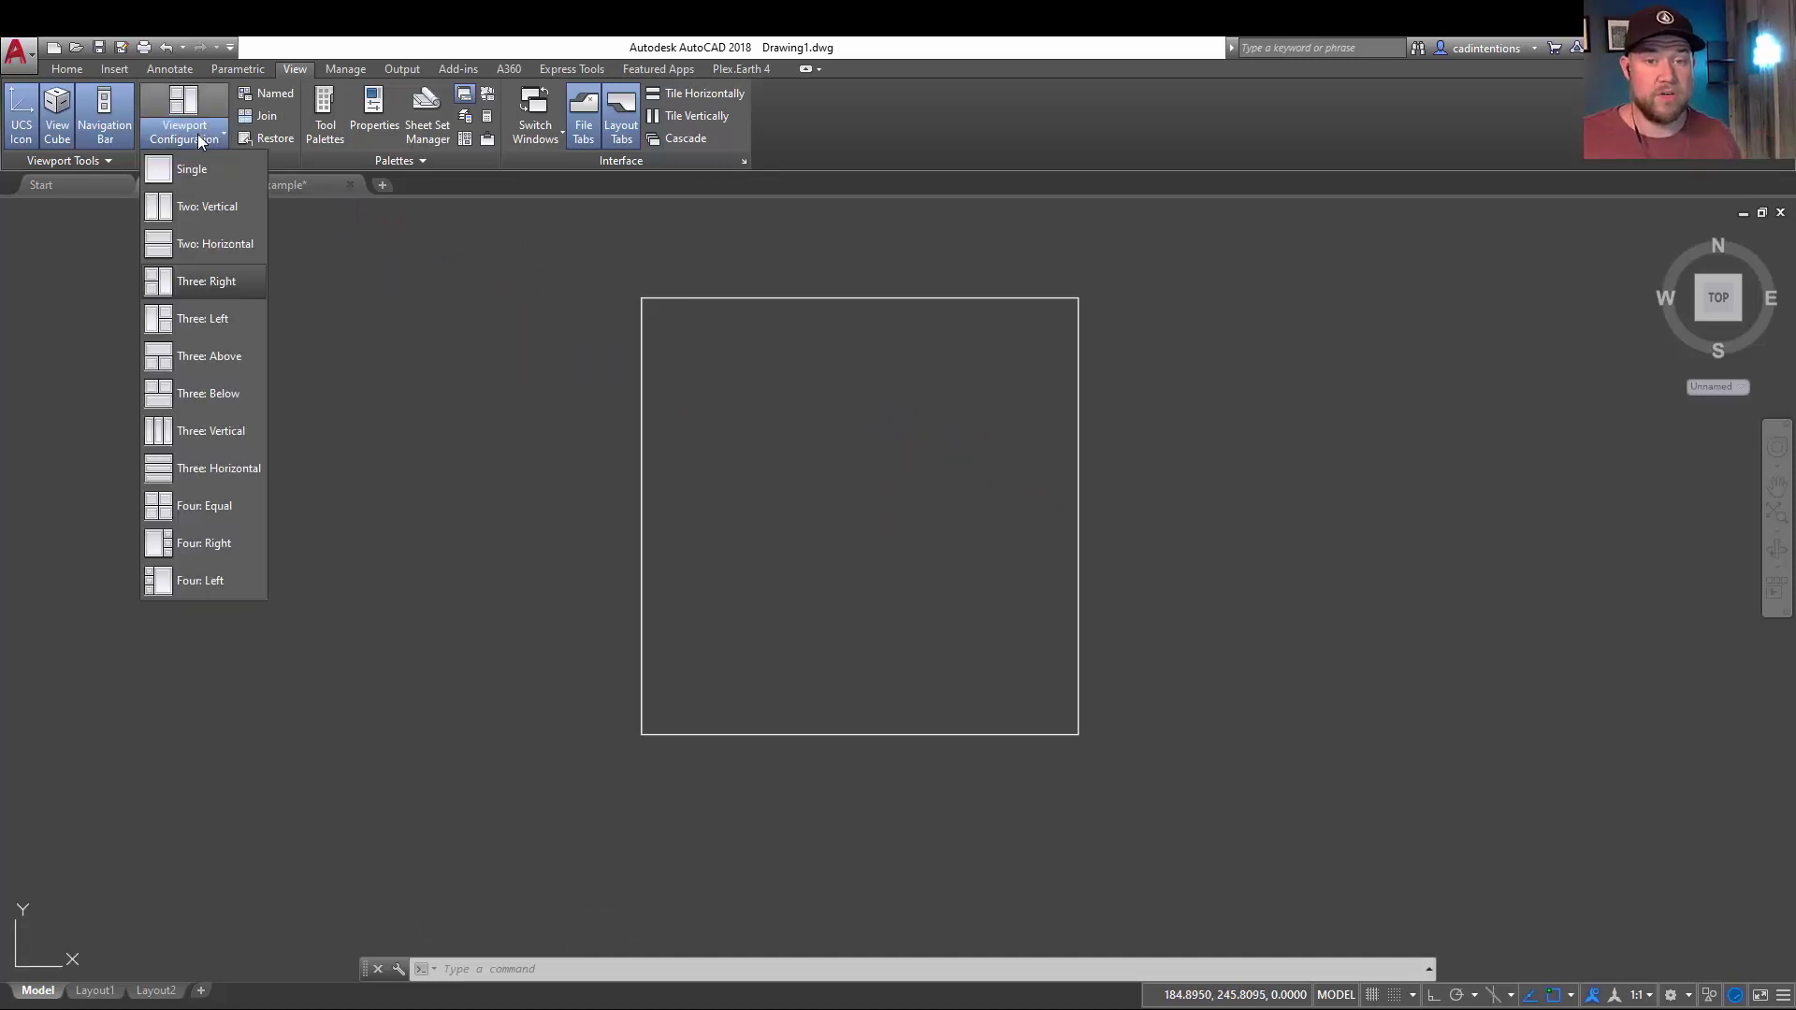
left_click(210, 323)
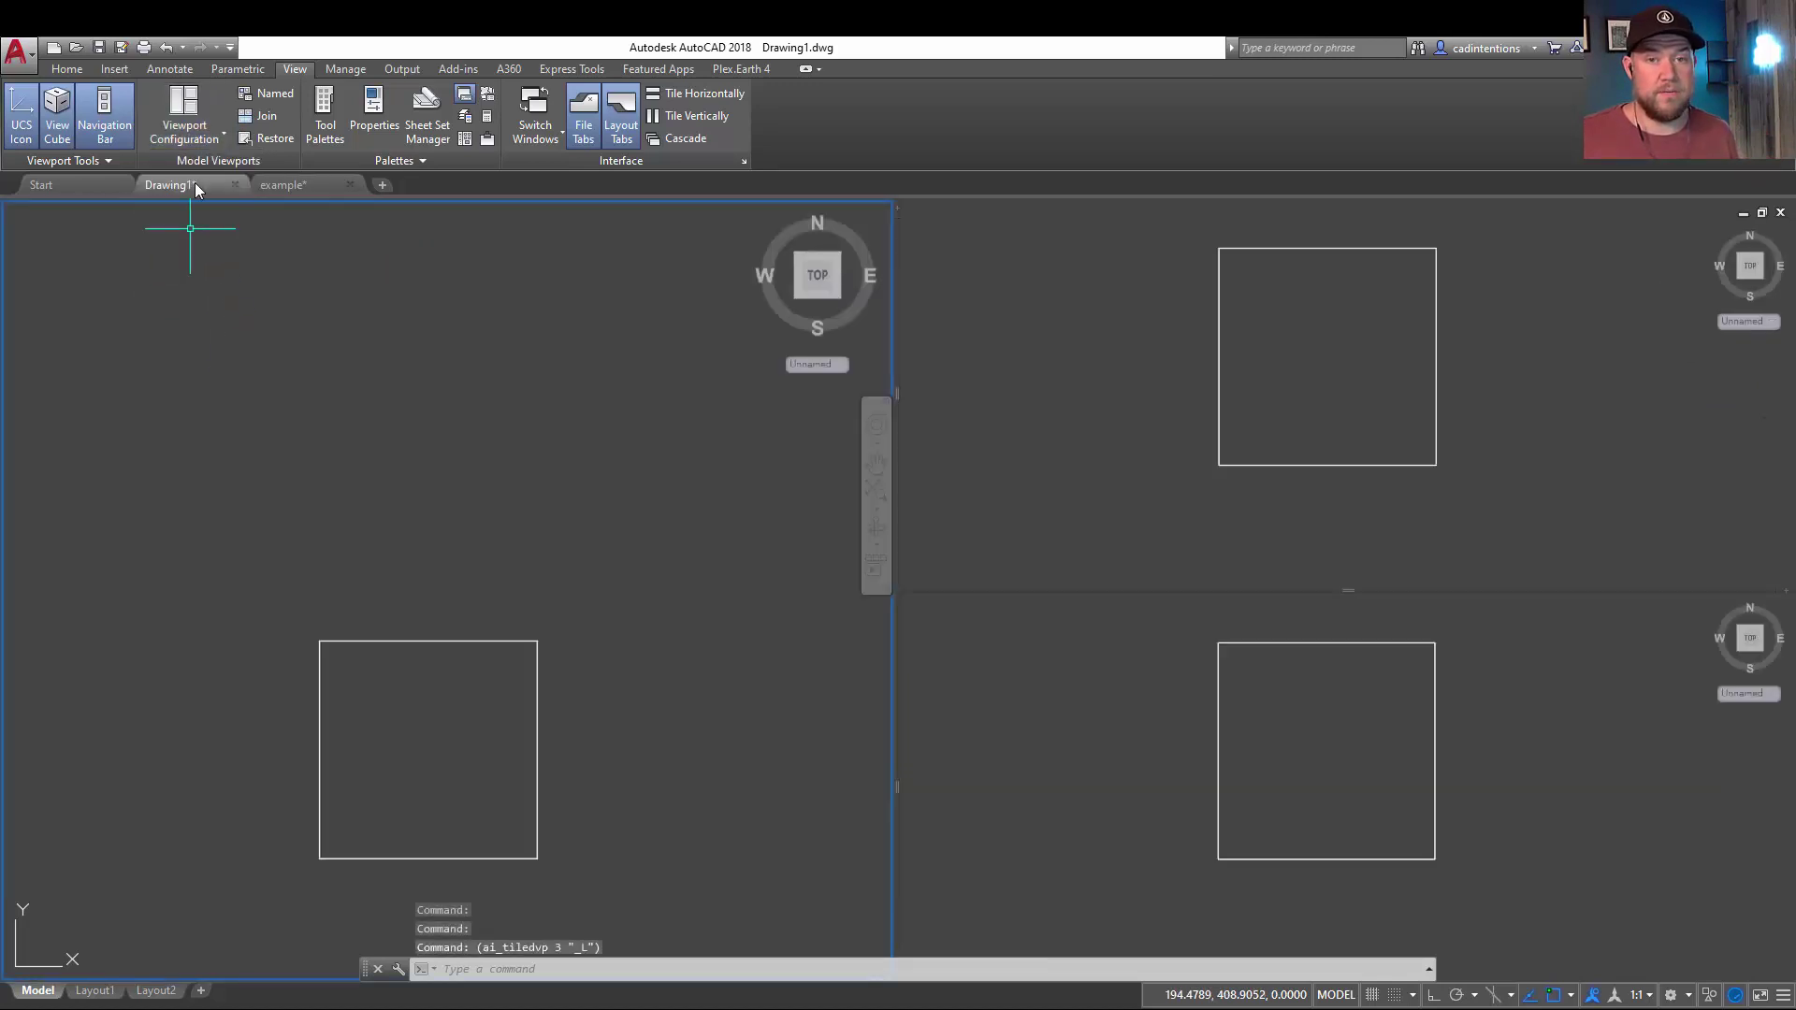
Step: Center the box in the left viewport and set it to an SW isometric view with the ViewCube
middle_click_drag(605, 671, 628, 393)
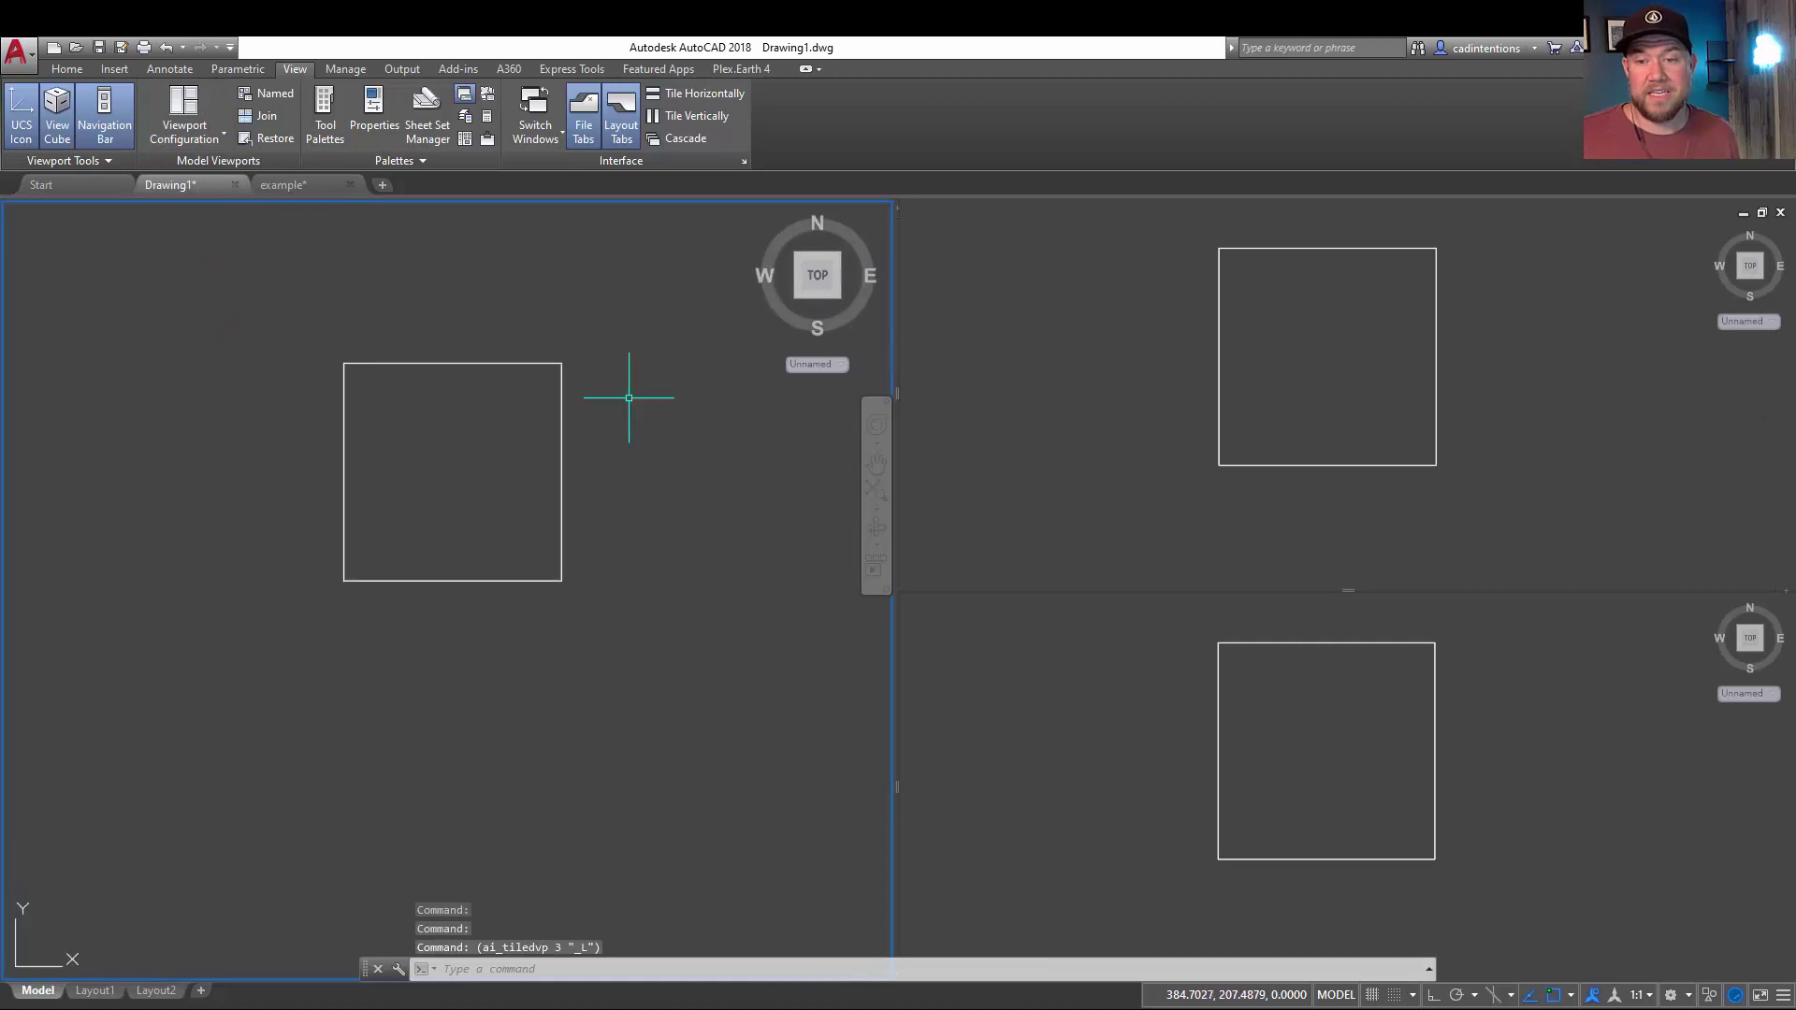
middle_click_drag(606, 479, 561, 475)
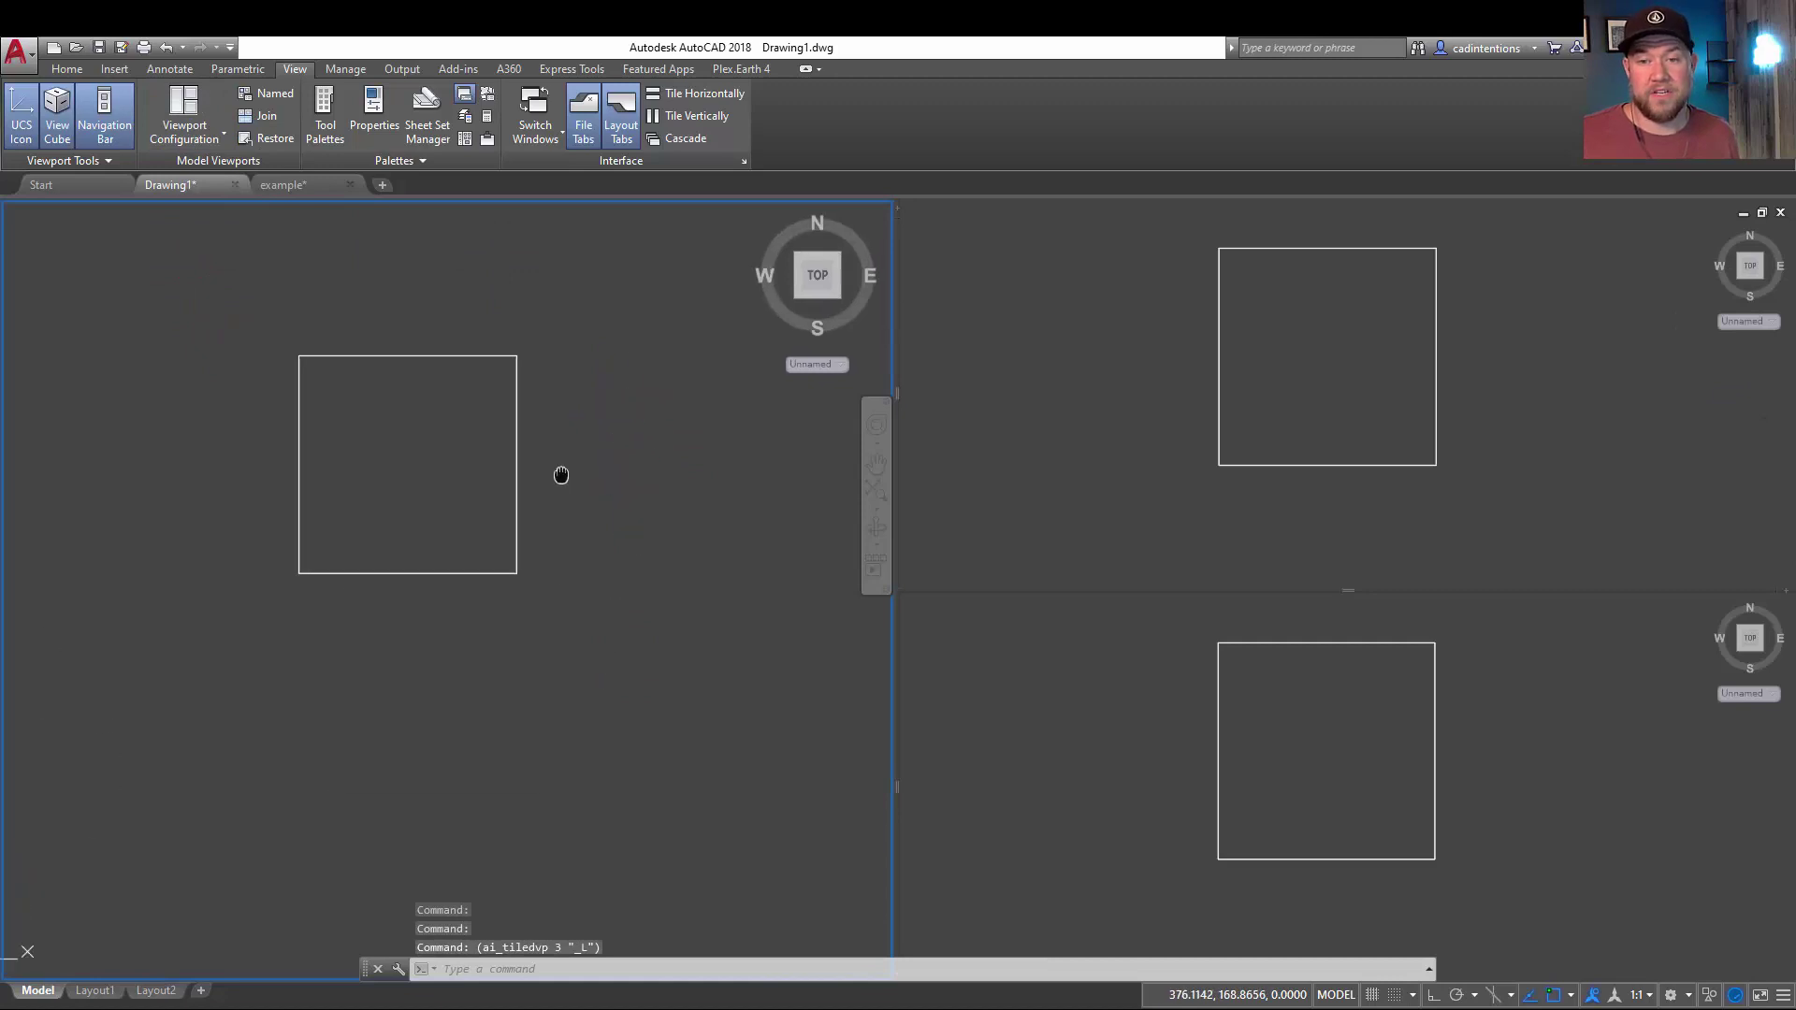
left_click(838, 295)
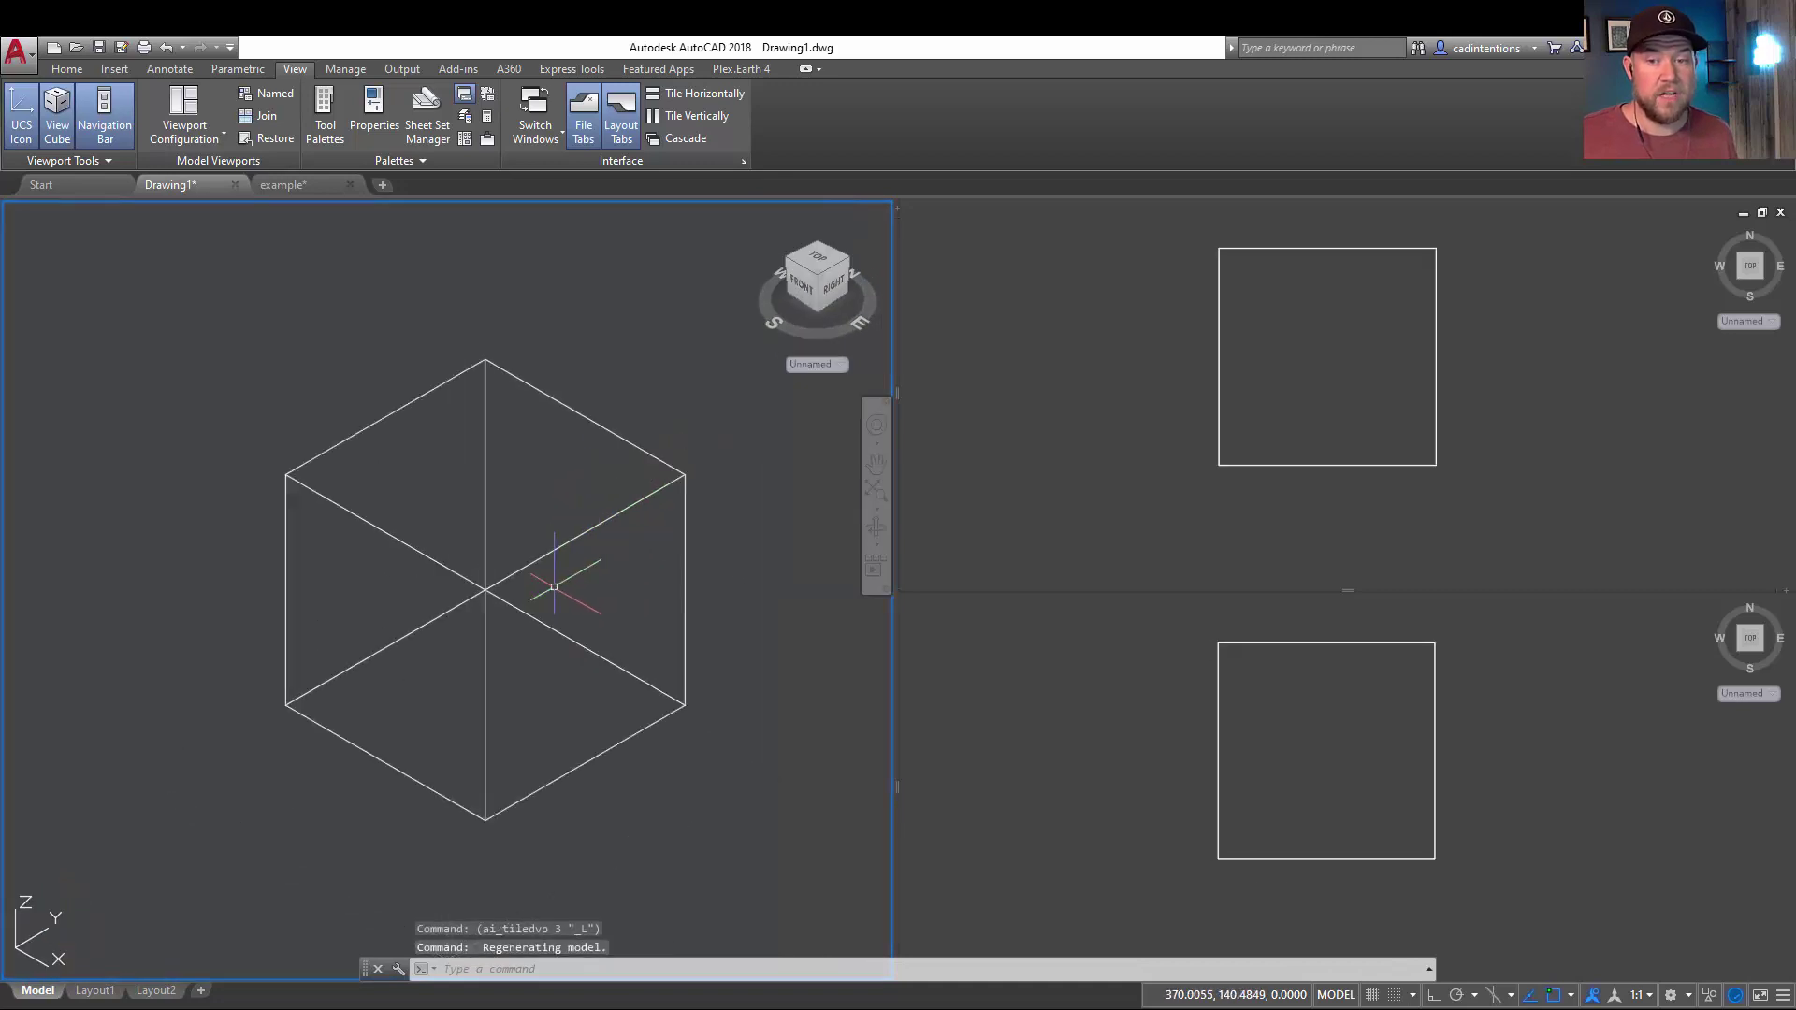
left_click(820, 295)
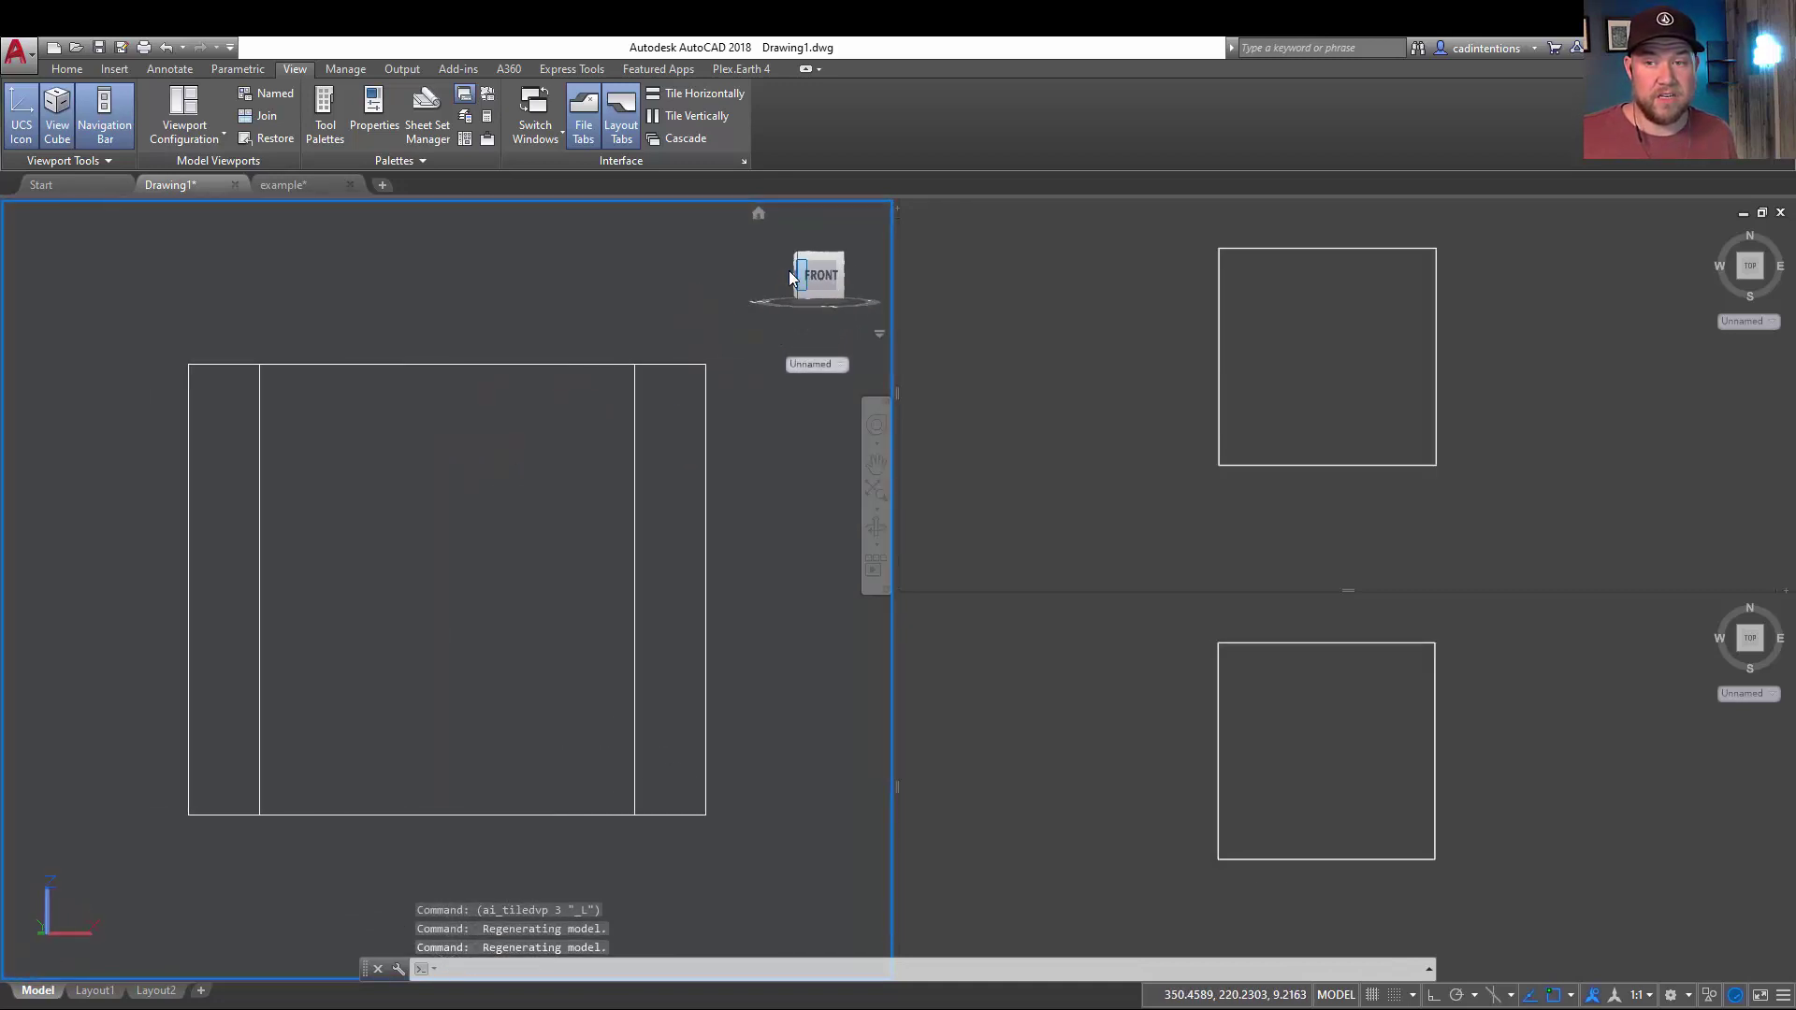
left_click(789, 271)
left_click(819, 253)
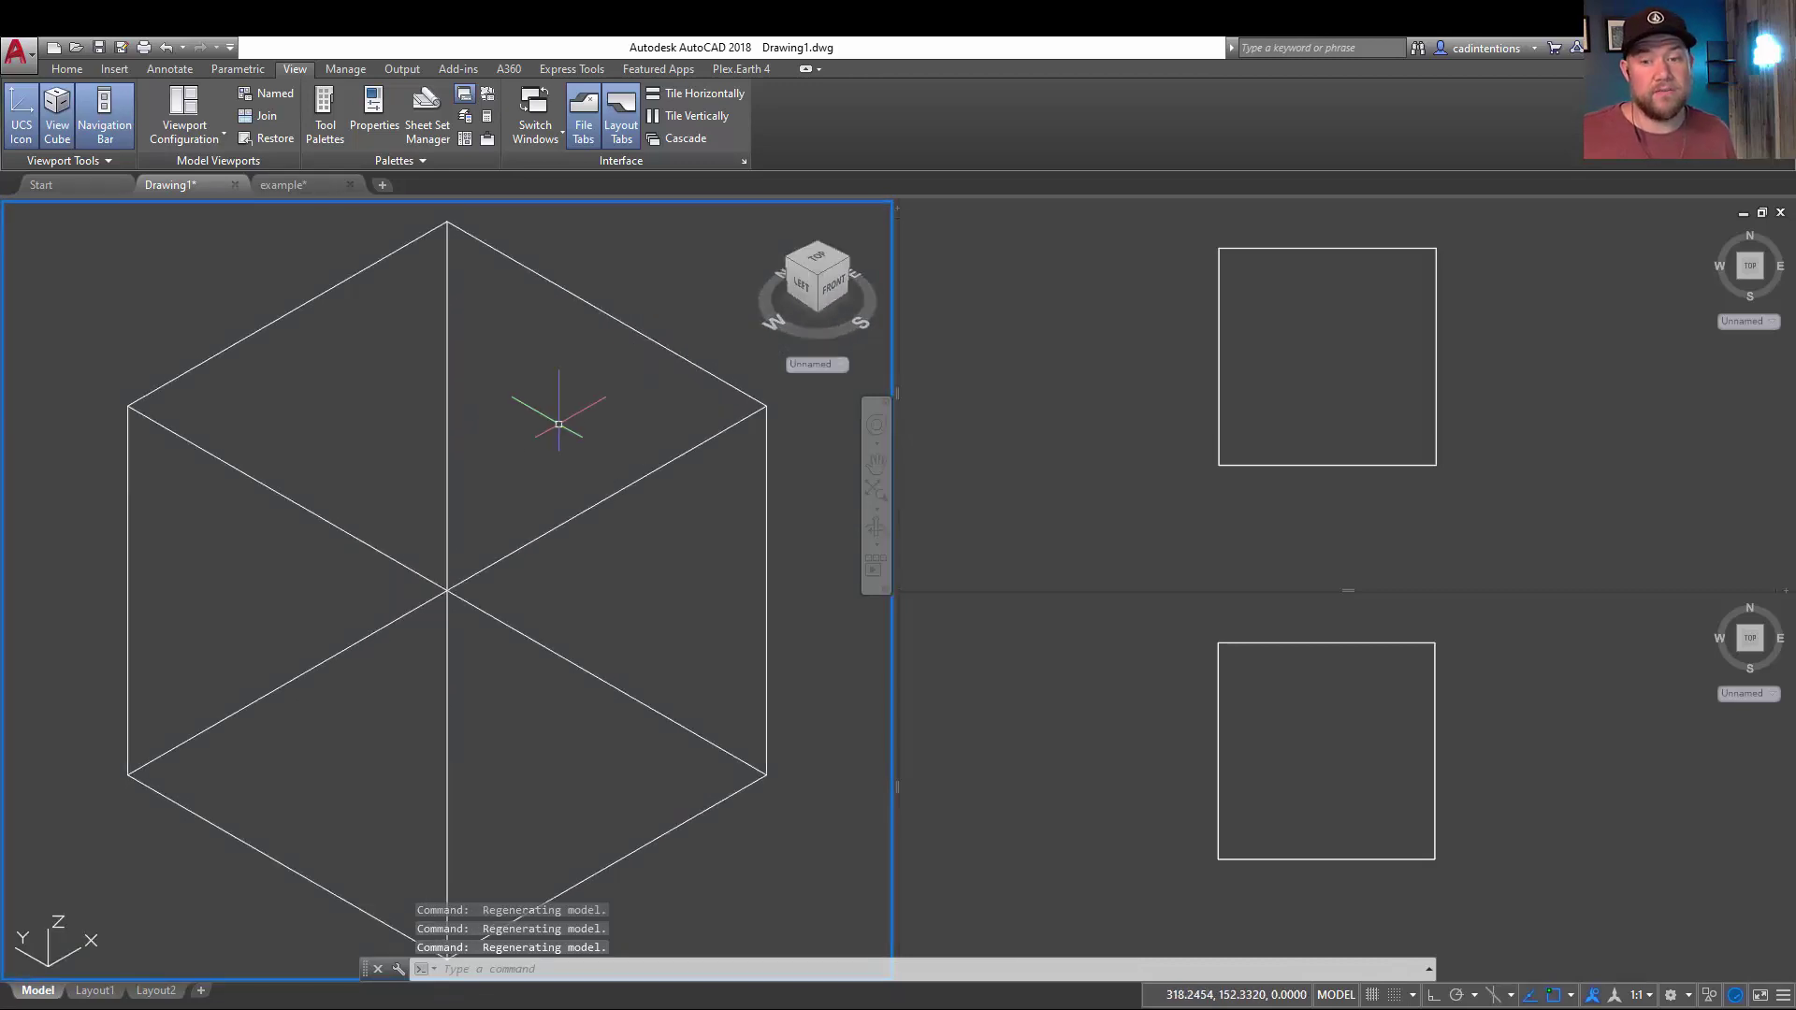
scroll(558, 423, "down", 3)
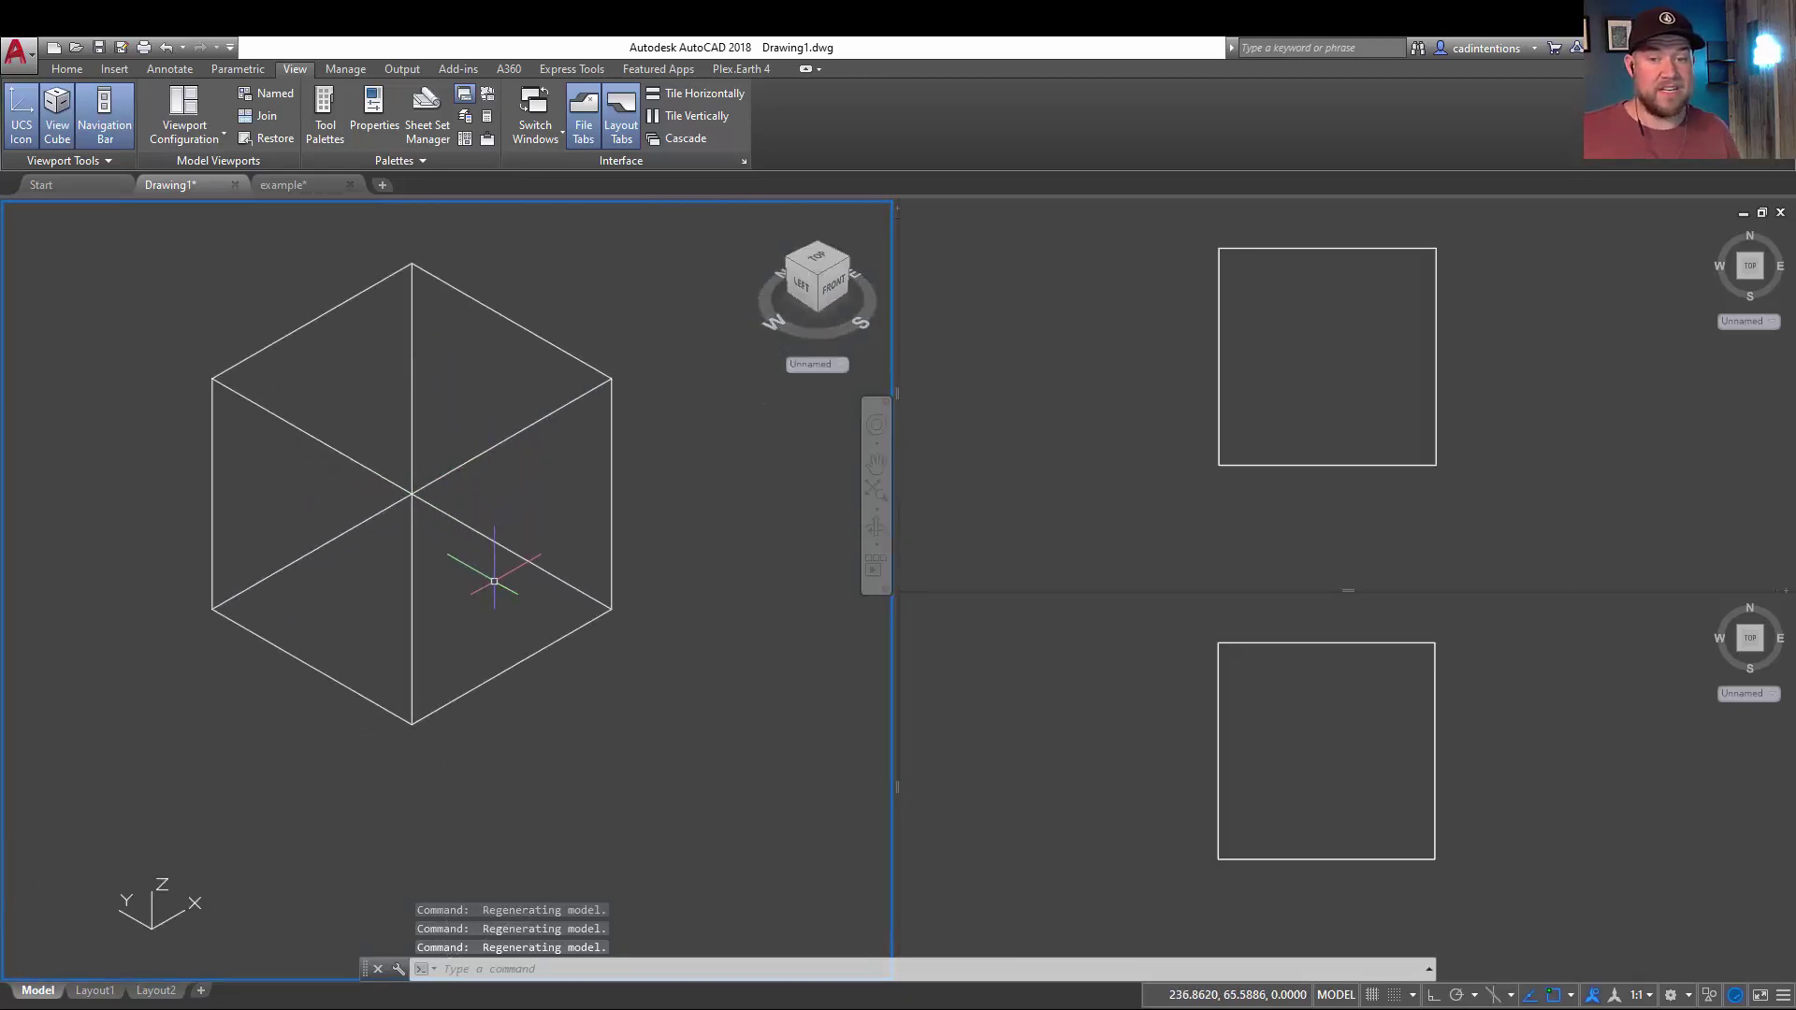
key("Escape")
key("Escape")
middle_click_drag(561, 505, 516, 463)
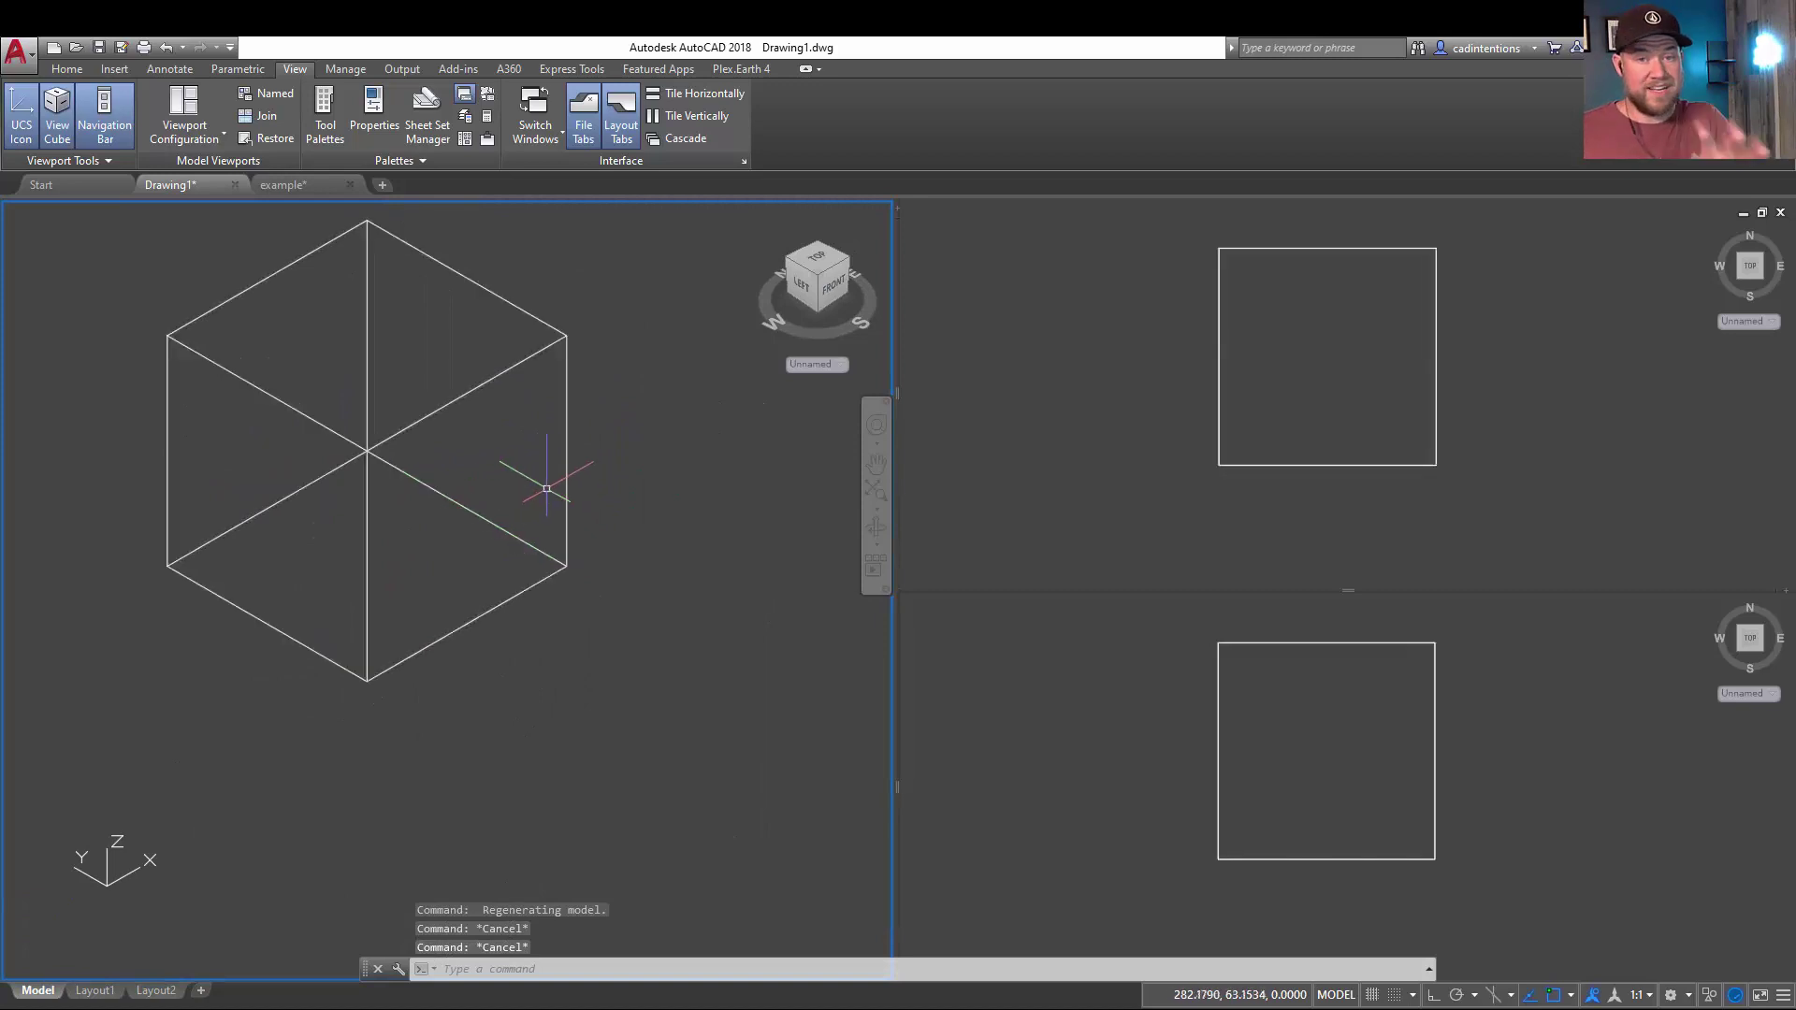
Step: Select the box in the upper-right viewport and grab its edge midpoint grip for stretching
left_click(1066, 492)
left_click(1259, 465)
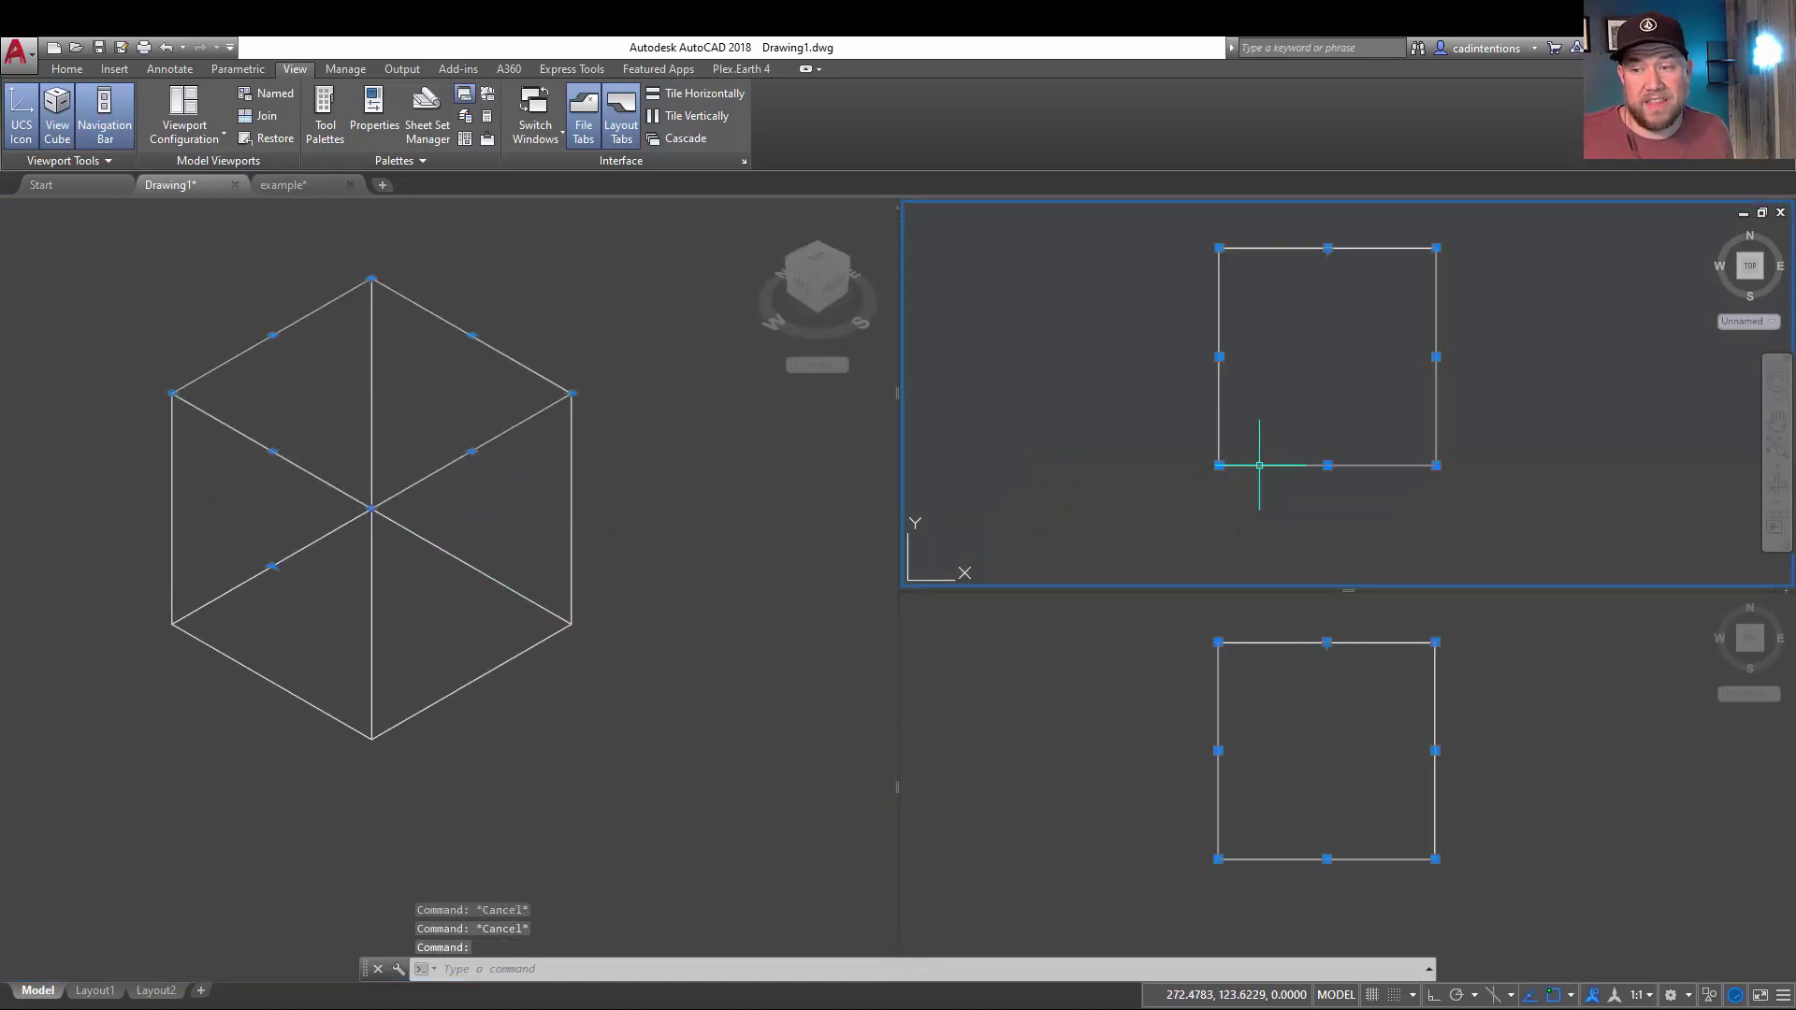
left_click(1327, 464)
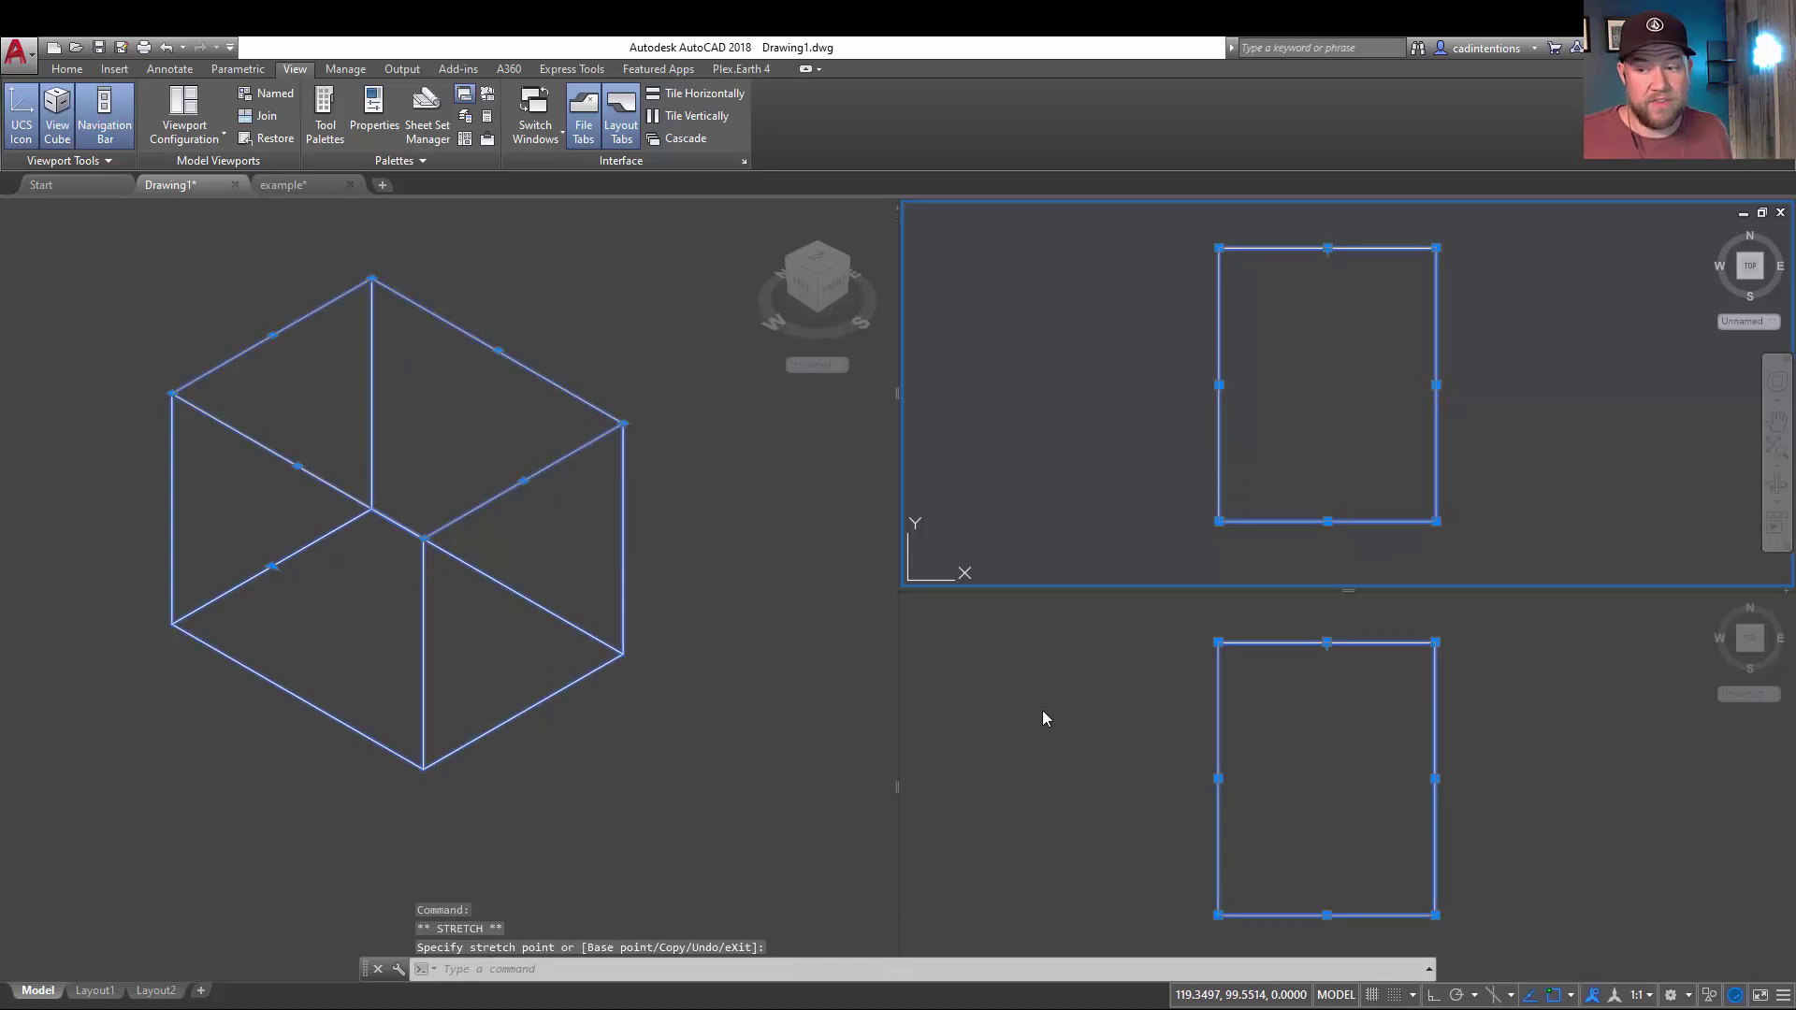
Step: Set the lower-right viewport to Front view and stretch the box's left edge further left
left_click(1205, 783)
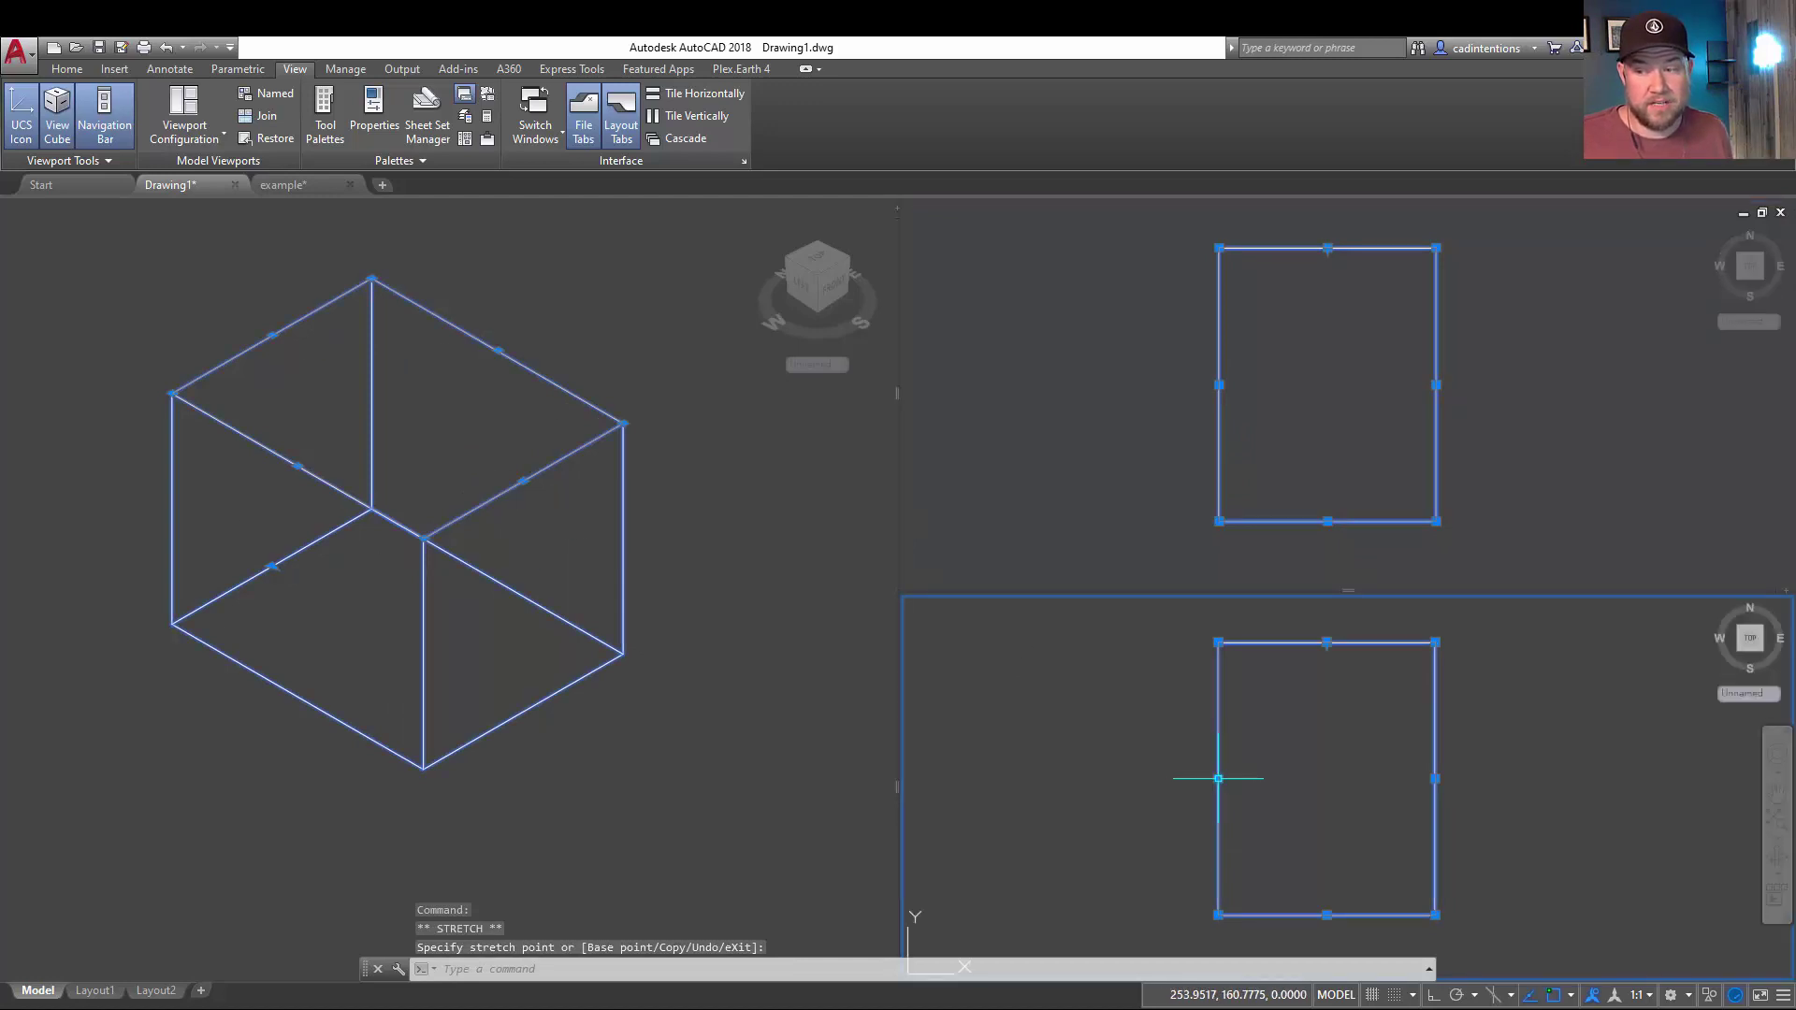
left_click(1751, 658)
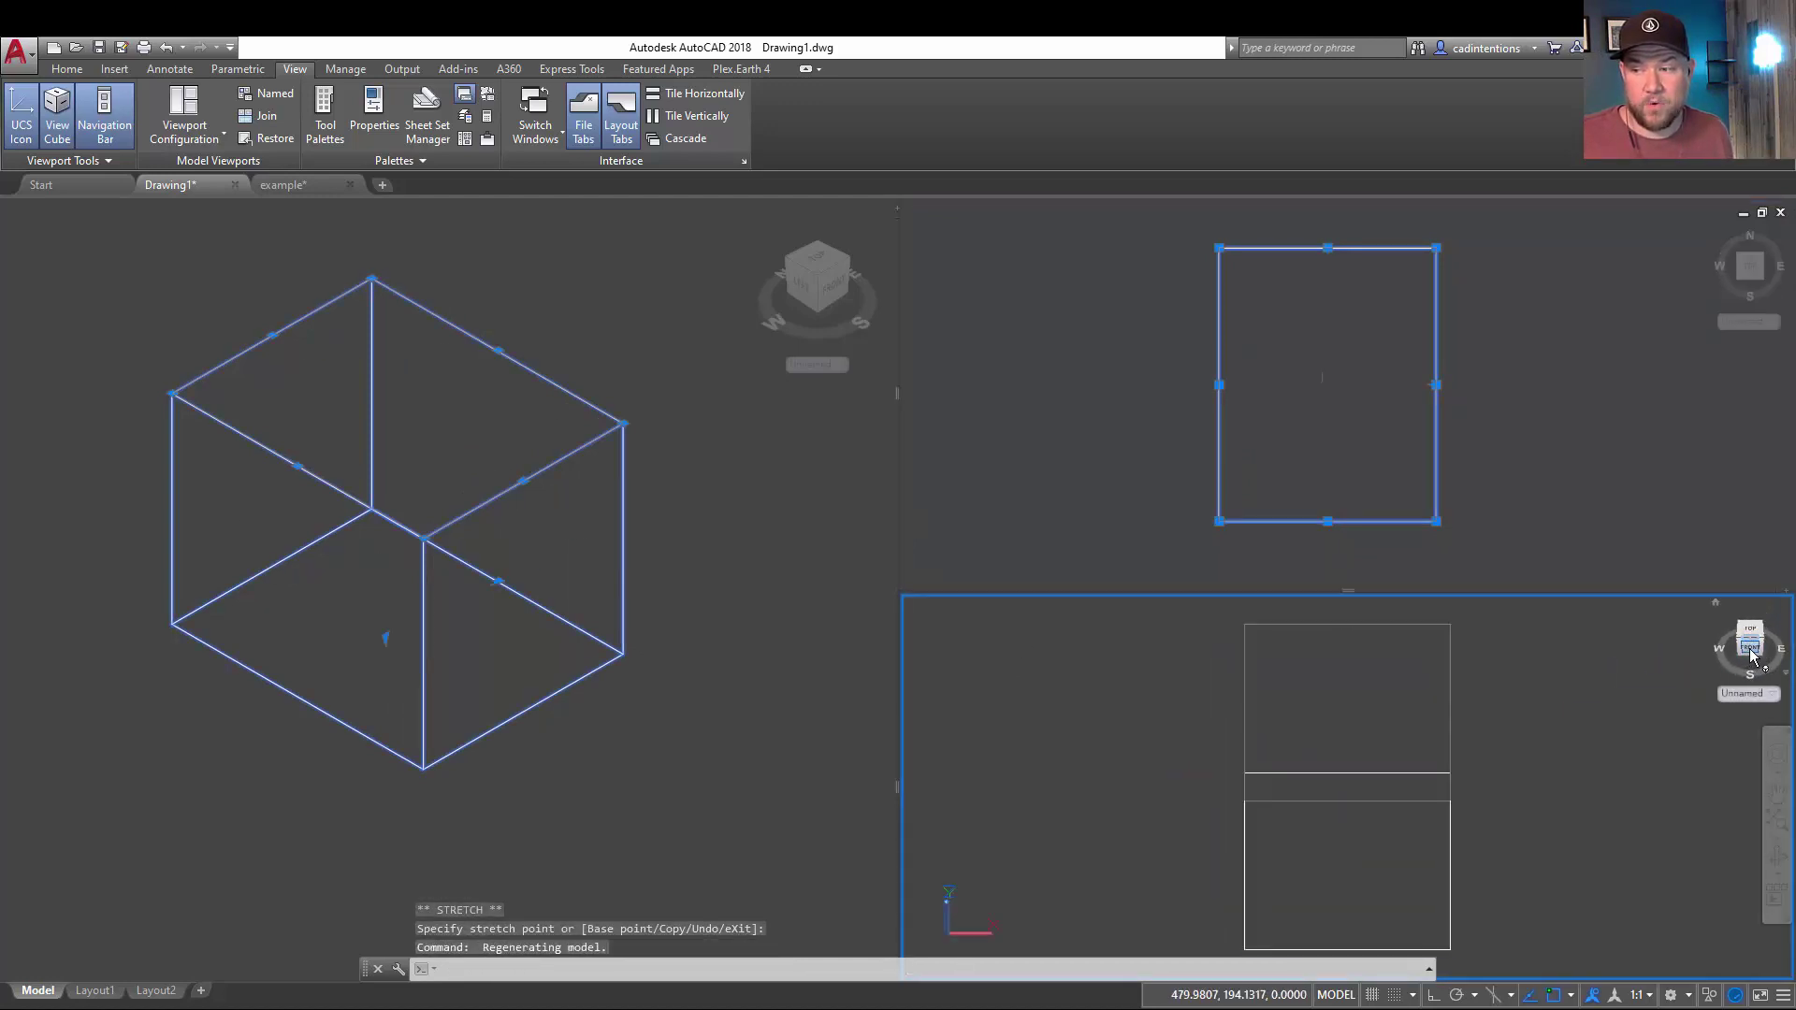
left_click(1199, 756)
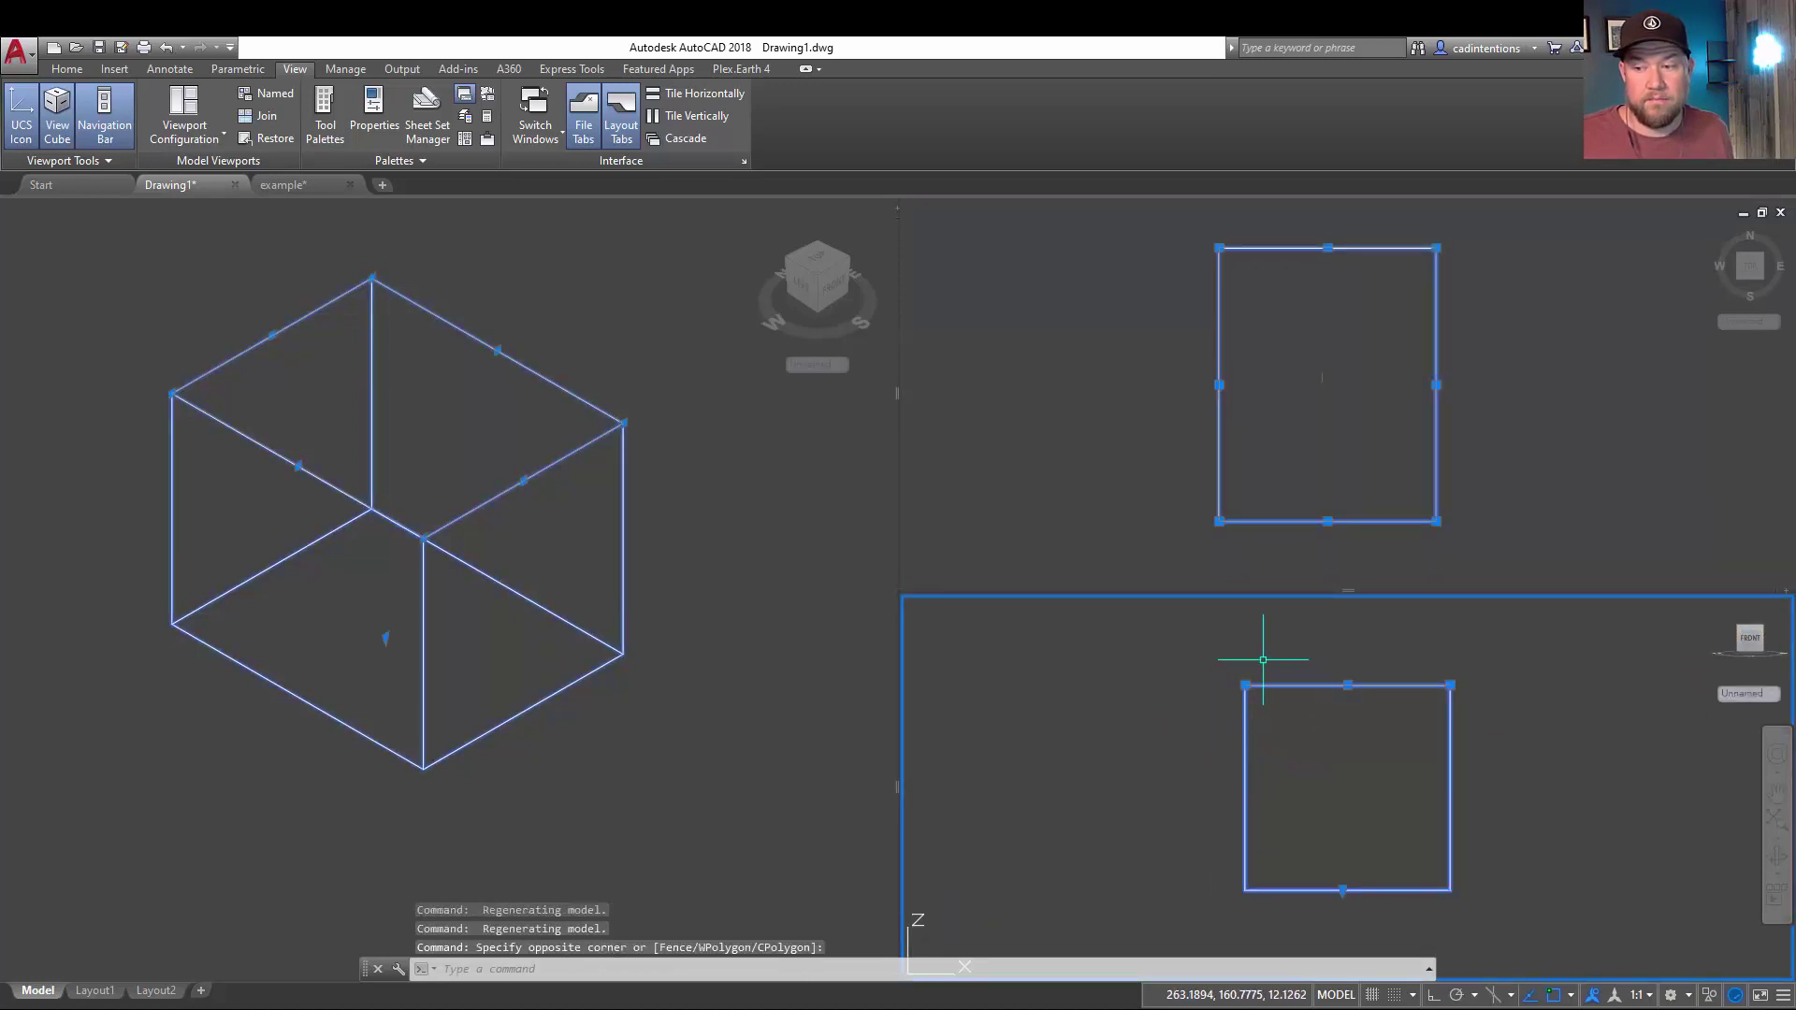
left_click(1244, 685)
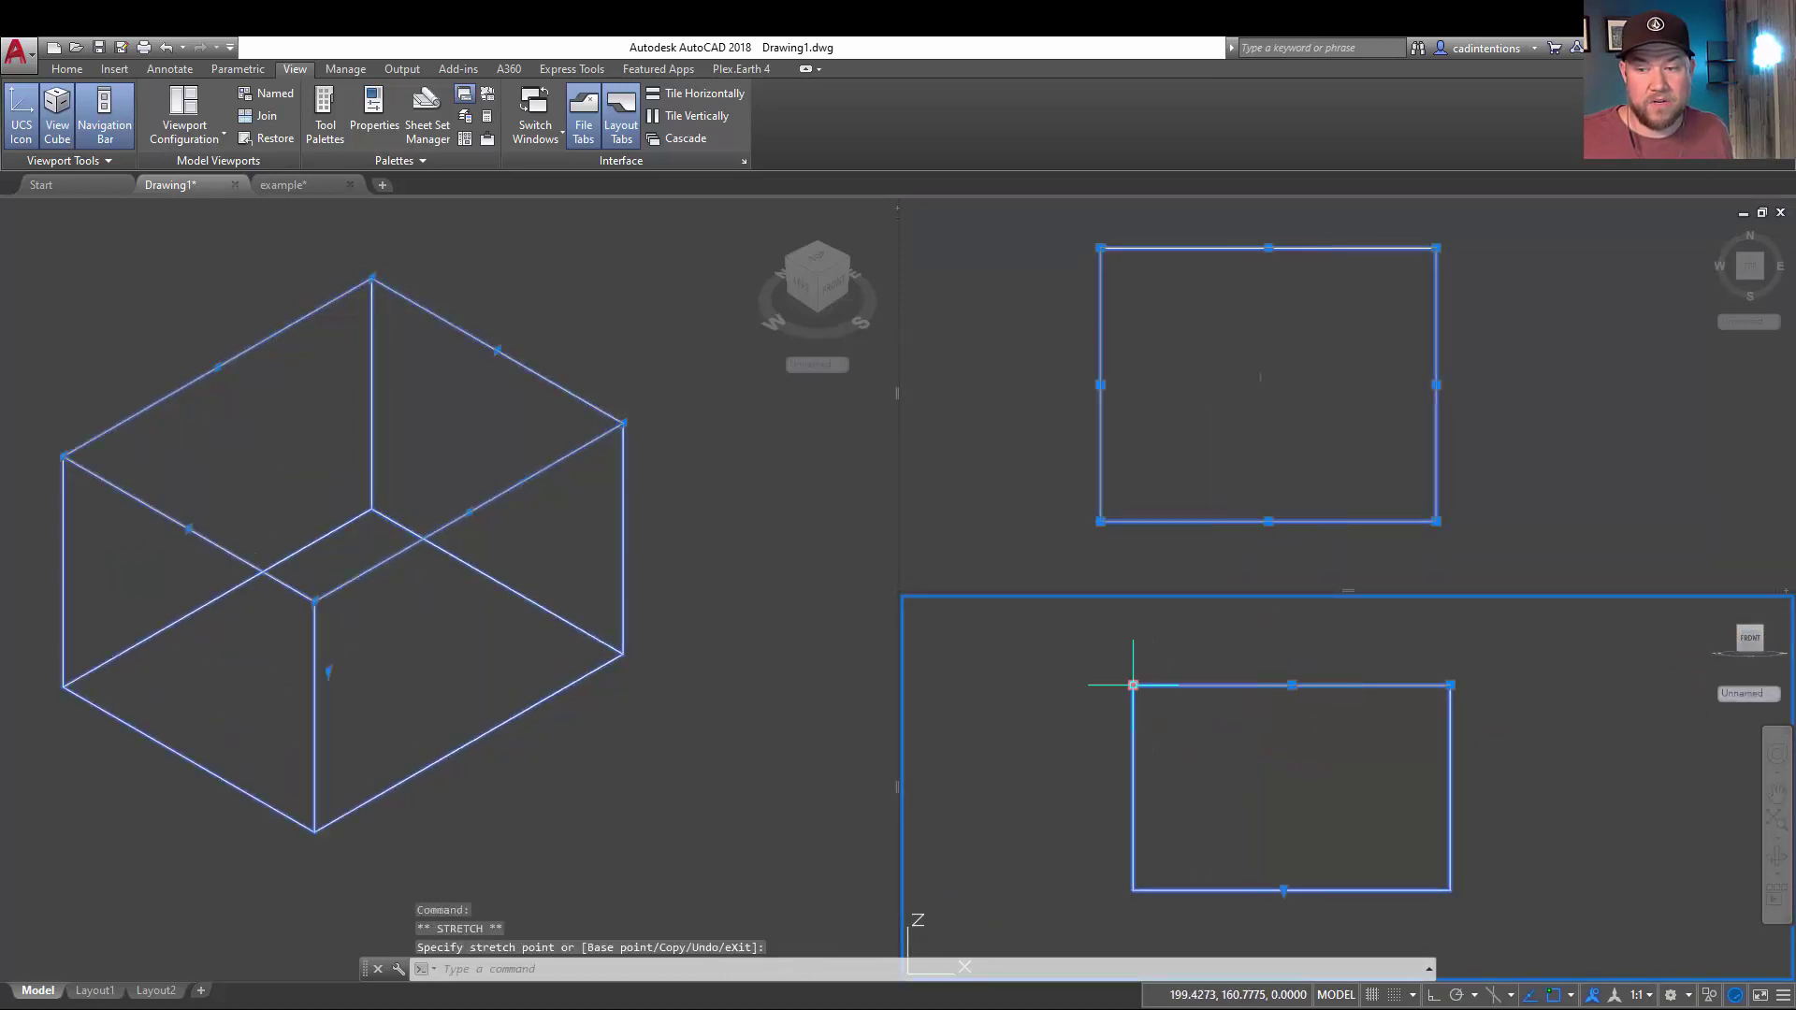
left_click(1291, 684)
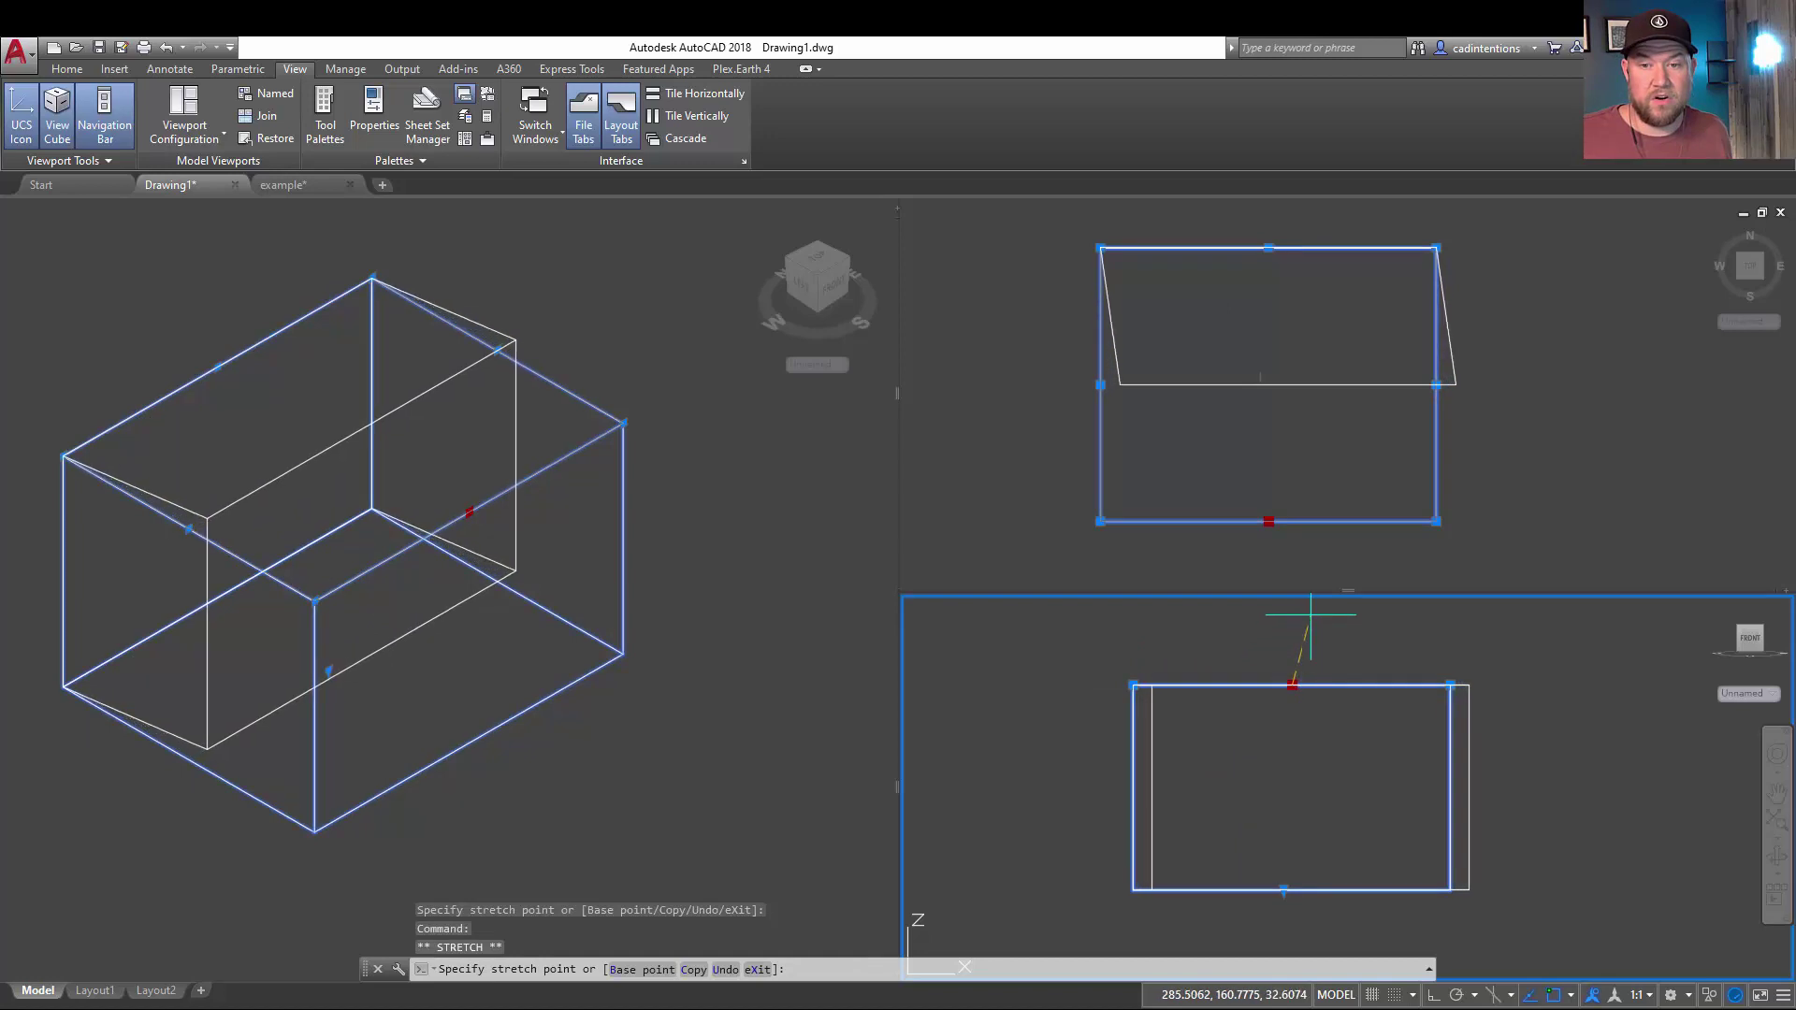
left_click(1406, 543)
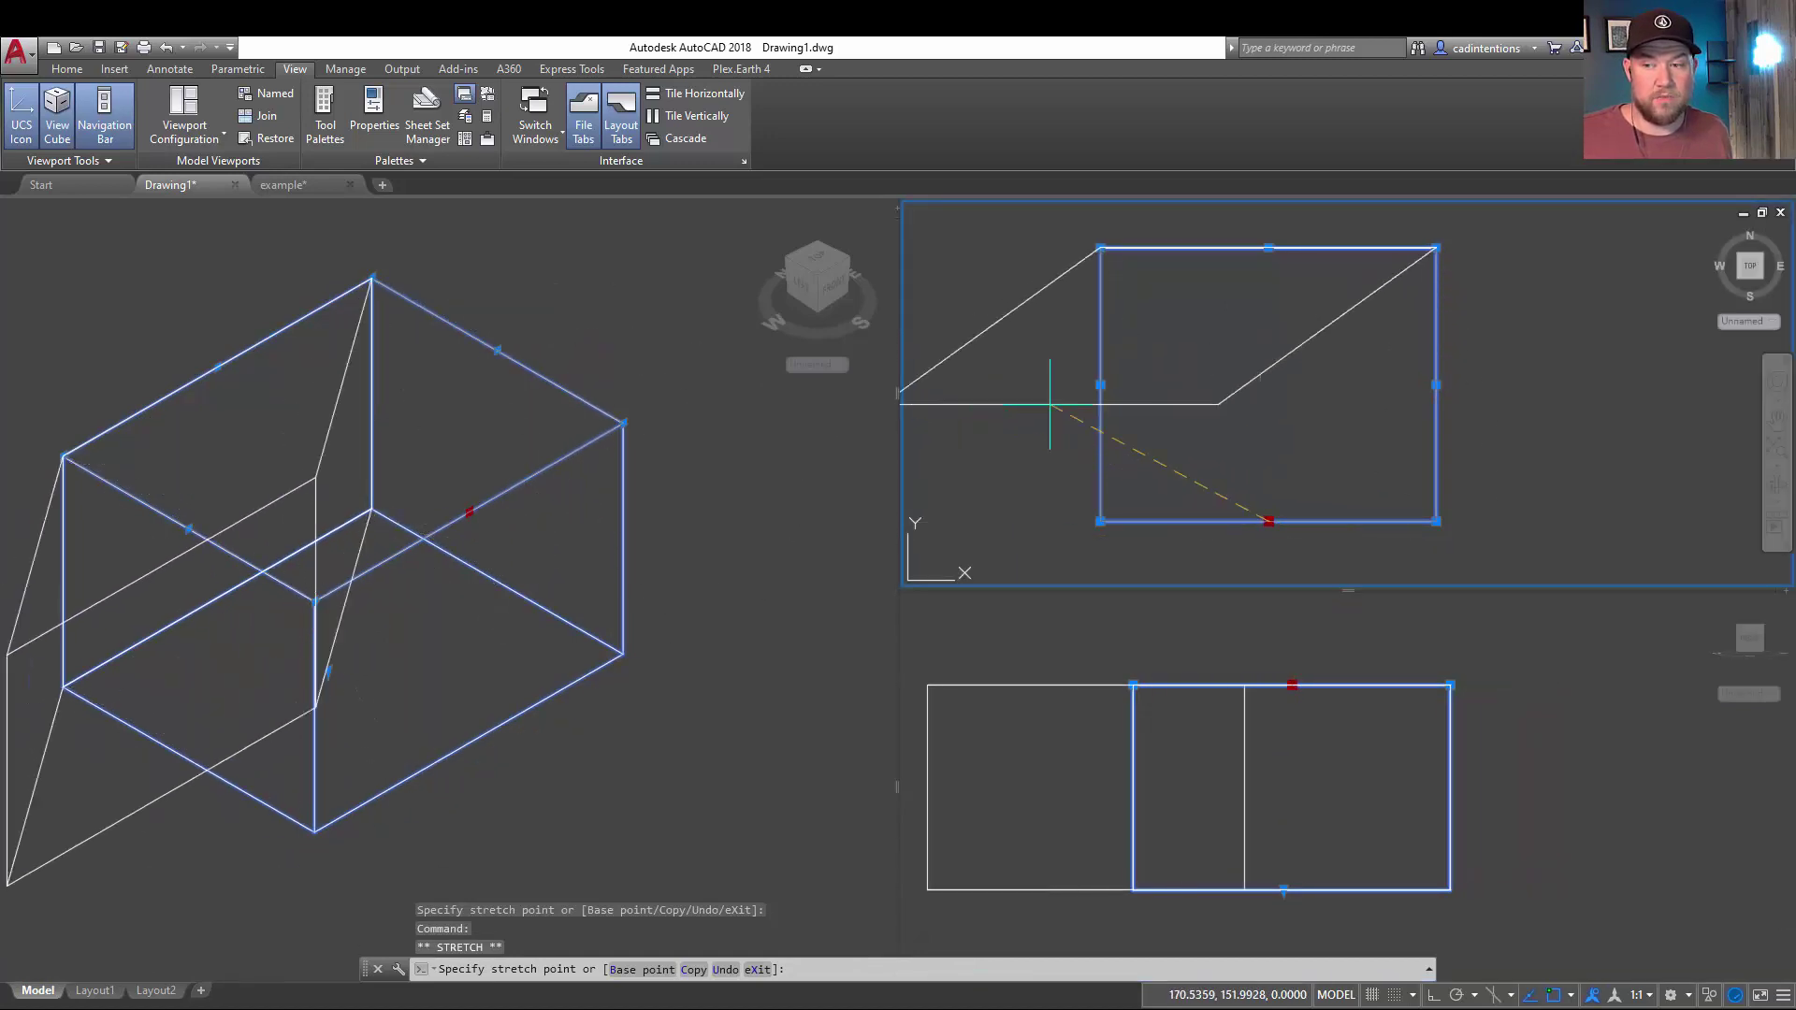
Step: Grip-stretch the box in the isometric viewport, pulling a corner upward
left_click(453, 400)
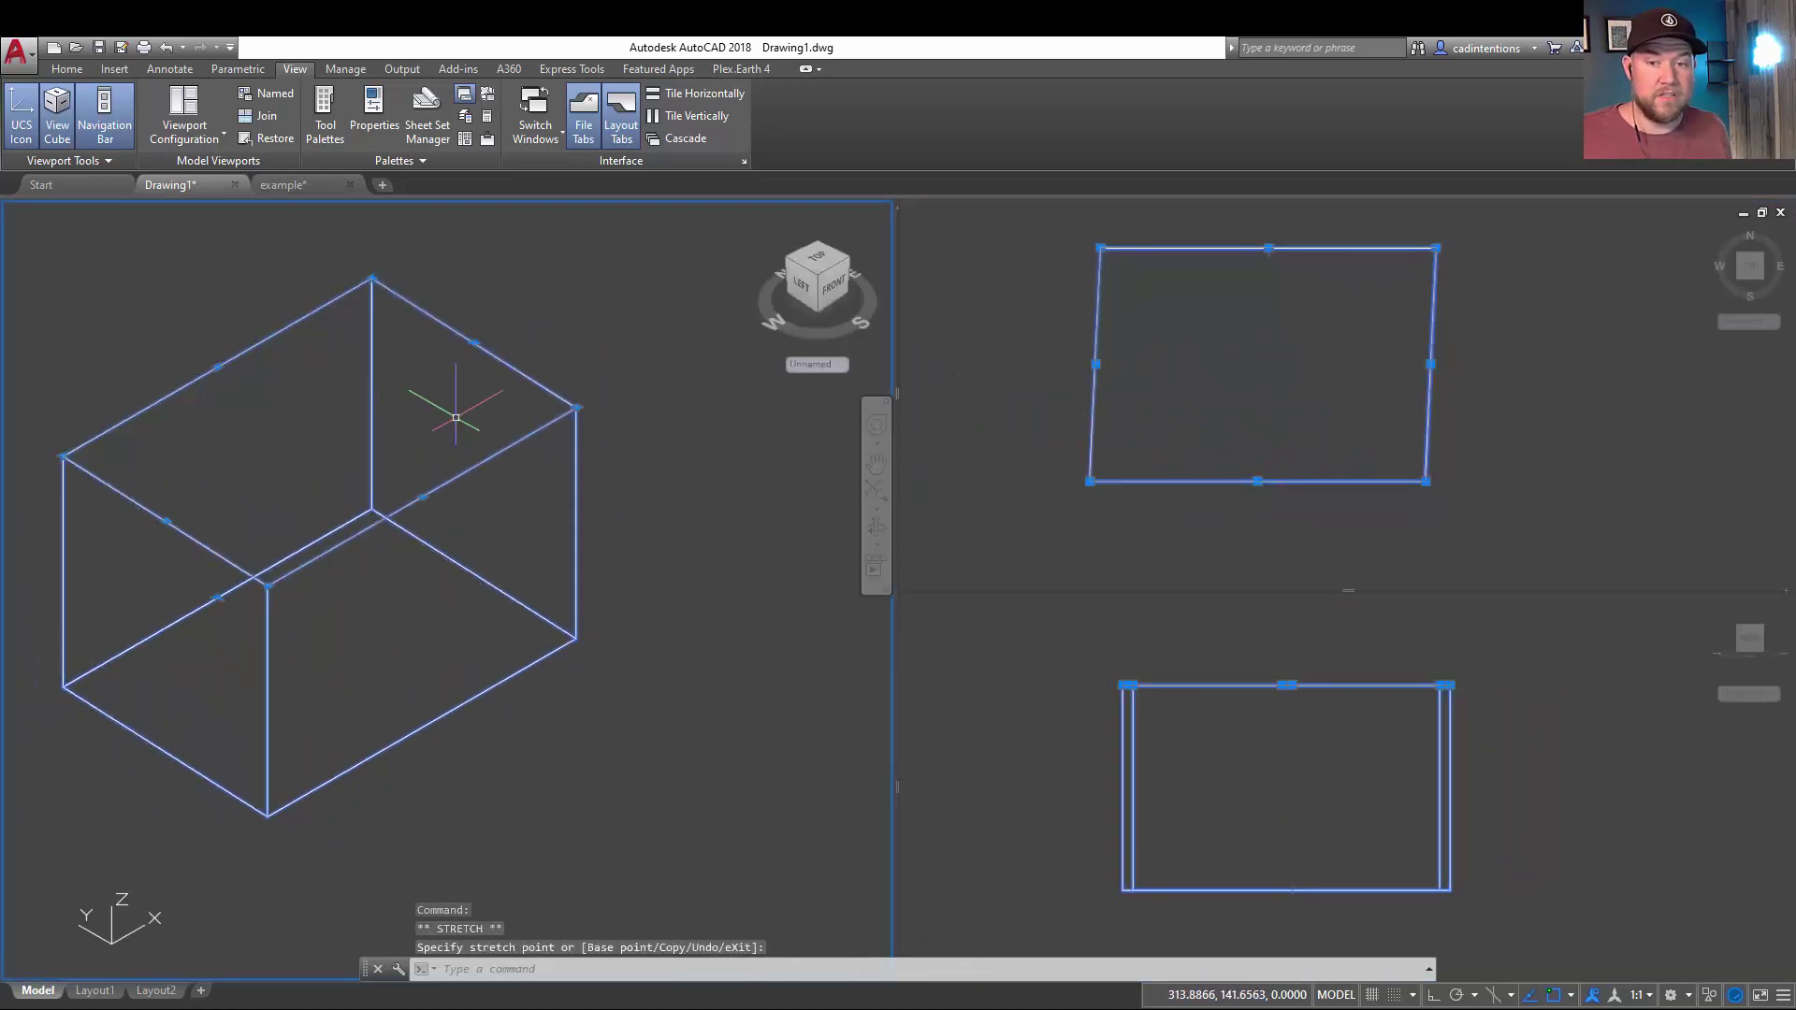
left_click(716, 435)
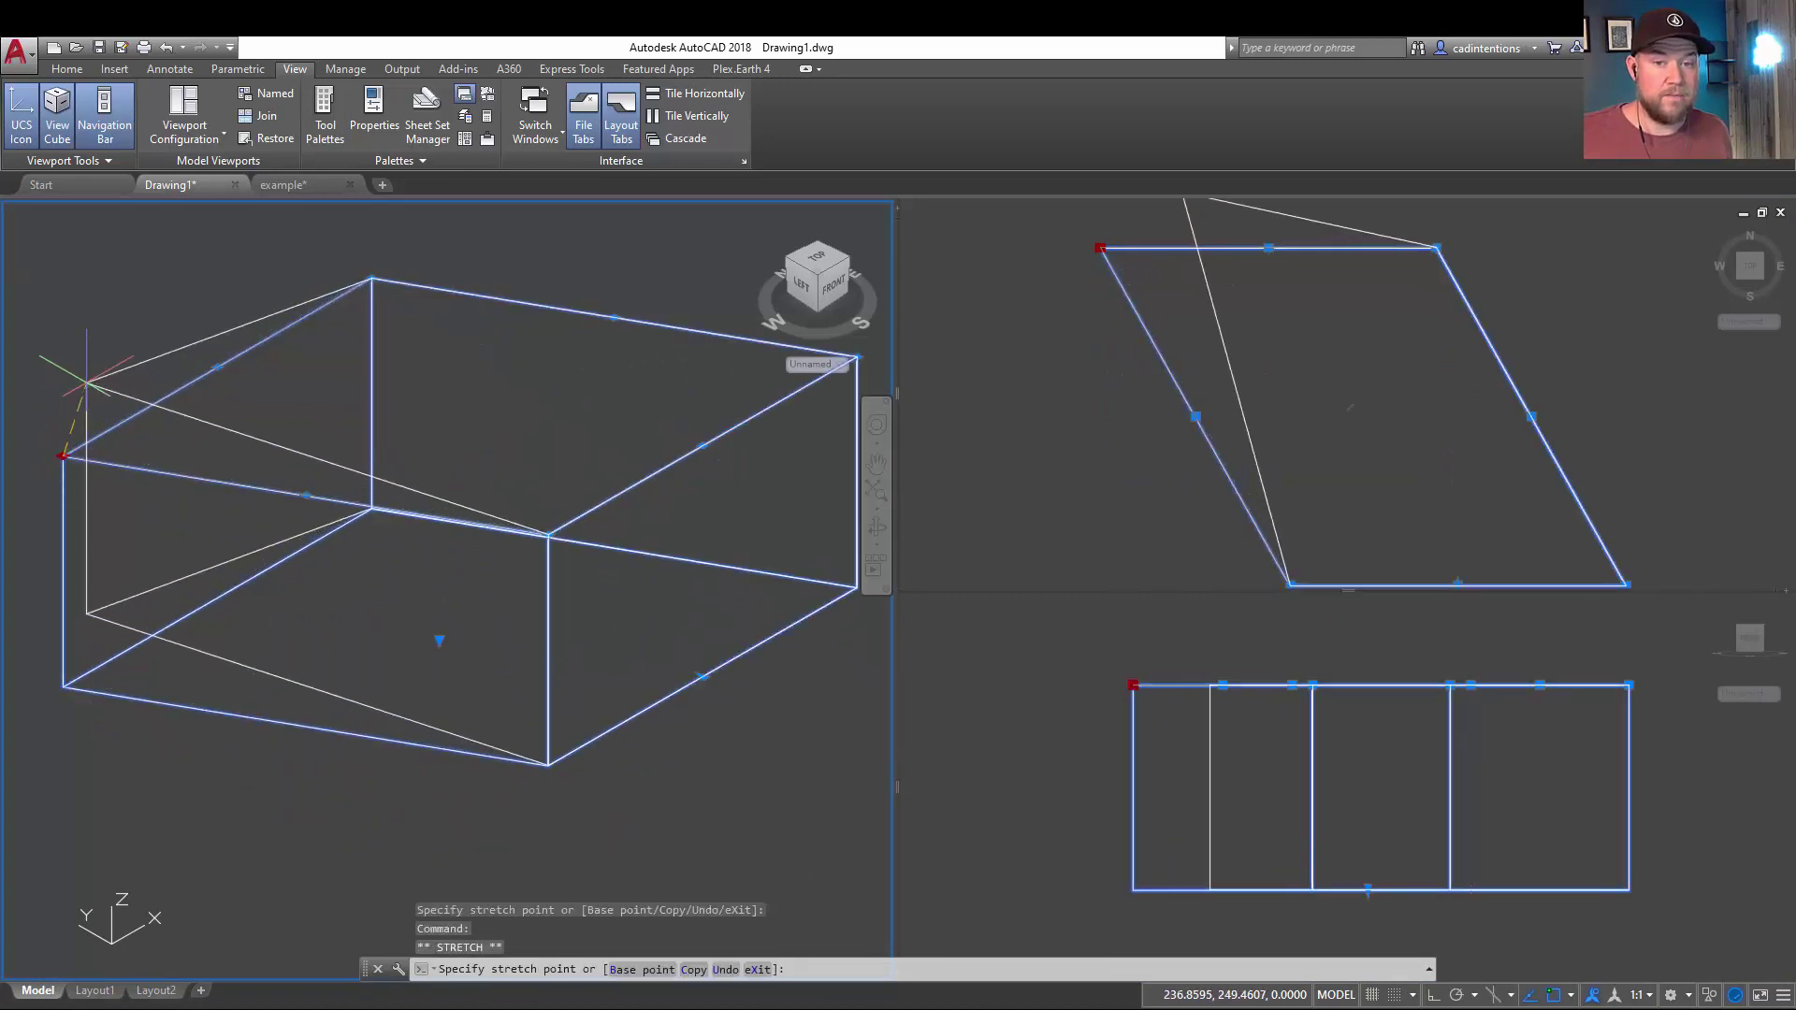
left_click(85, 366)
Step: Stretch the box's edges in the top viewport into an irregular four-sided outline, then deselect
left_click(1372, 696)
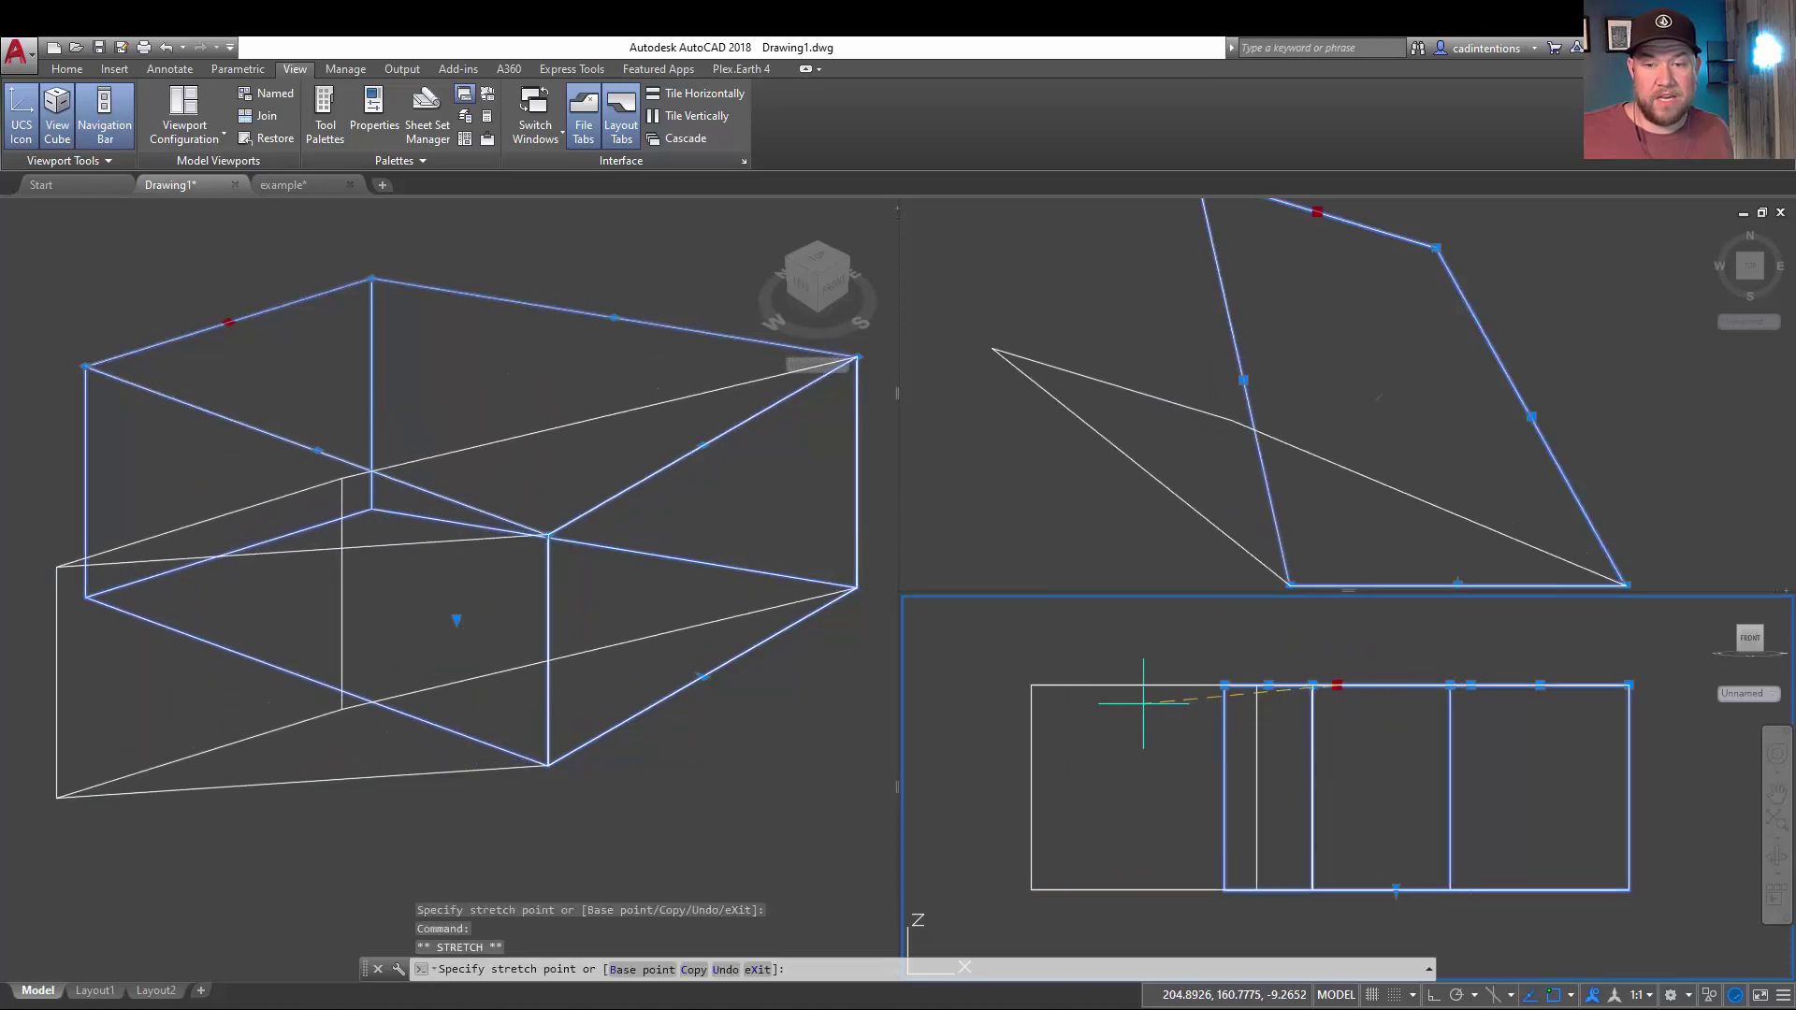
left_click(1189, 479)
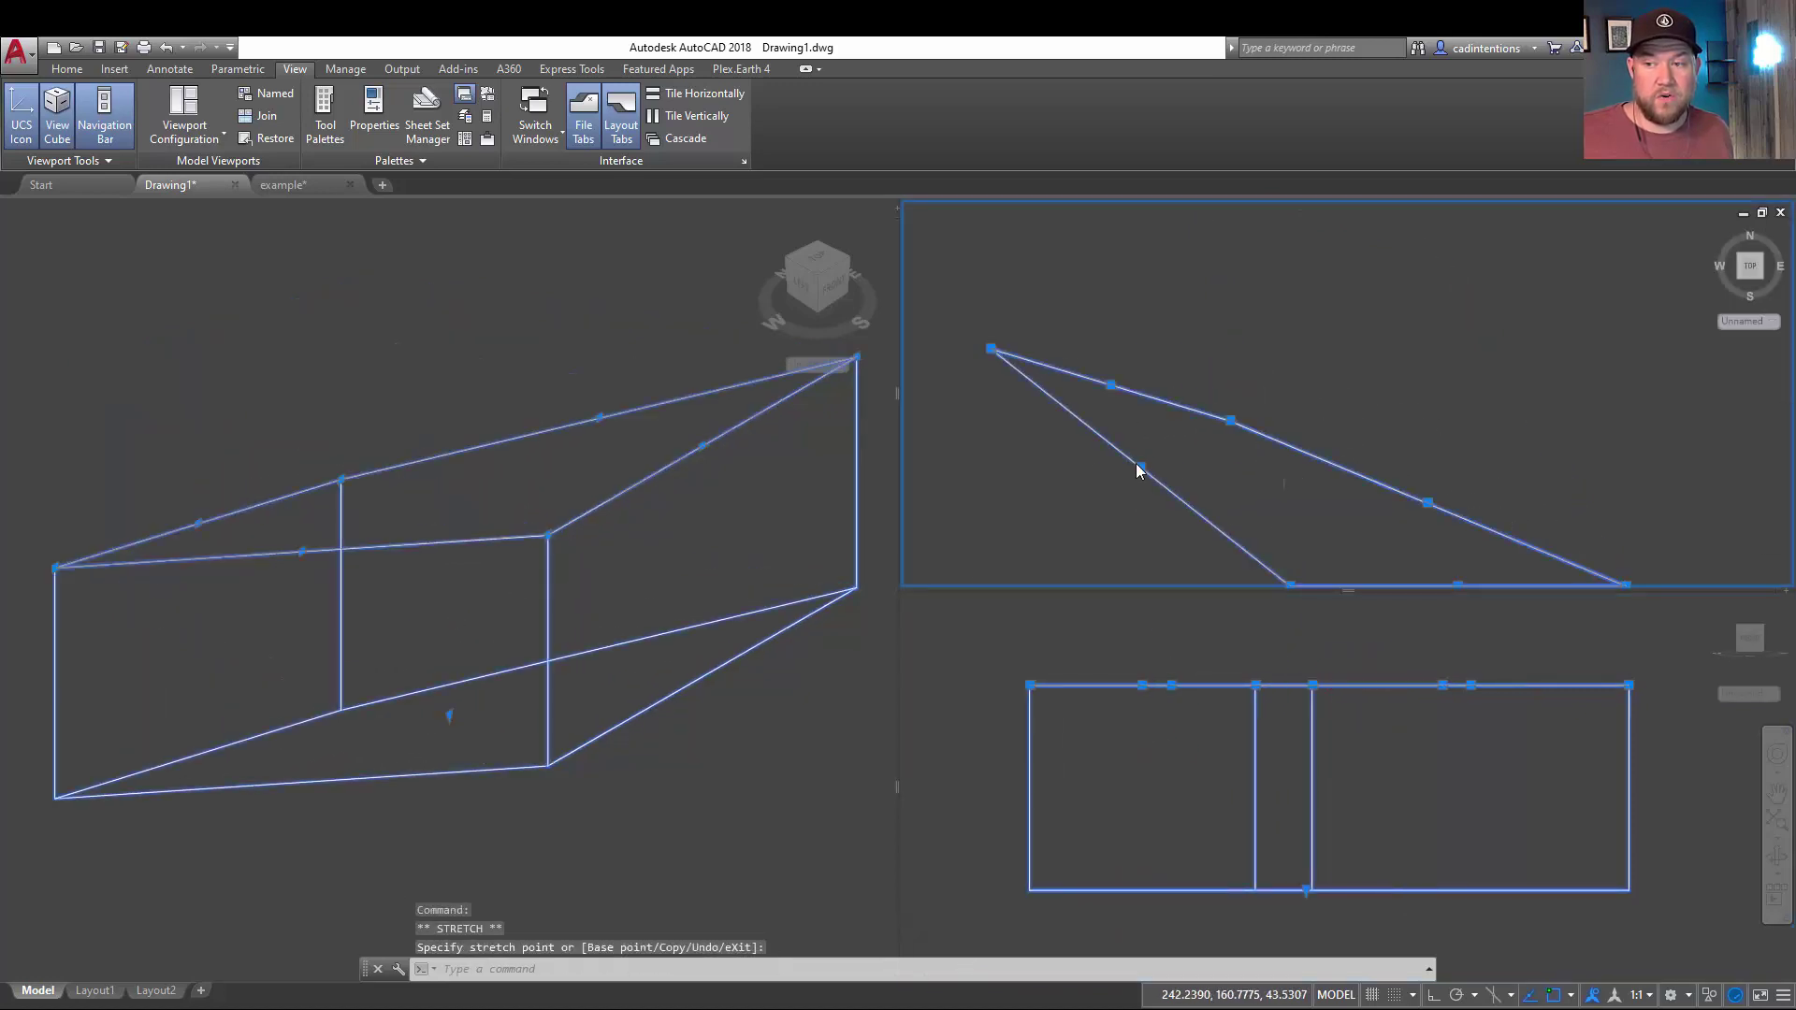
left_click(1498, 294)
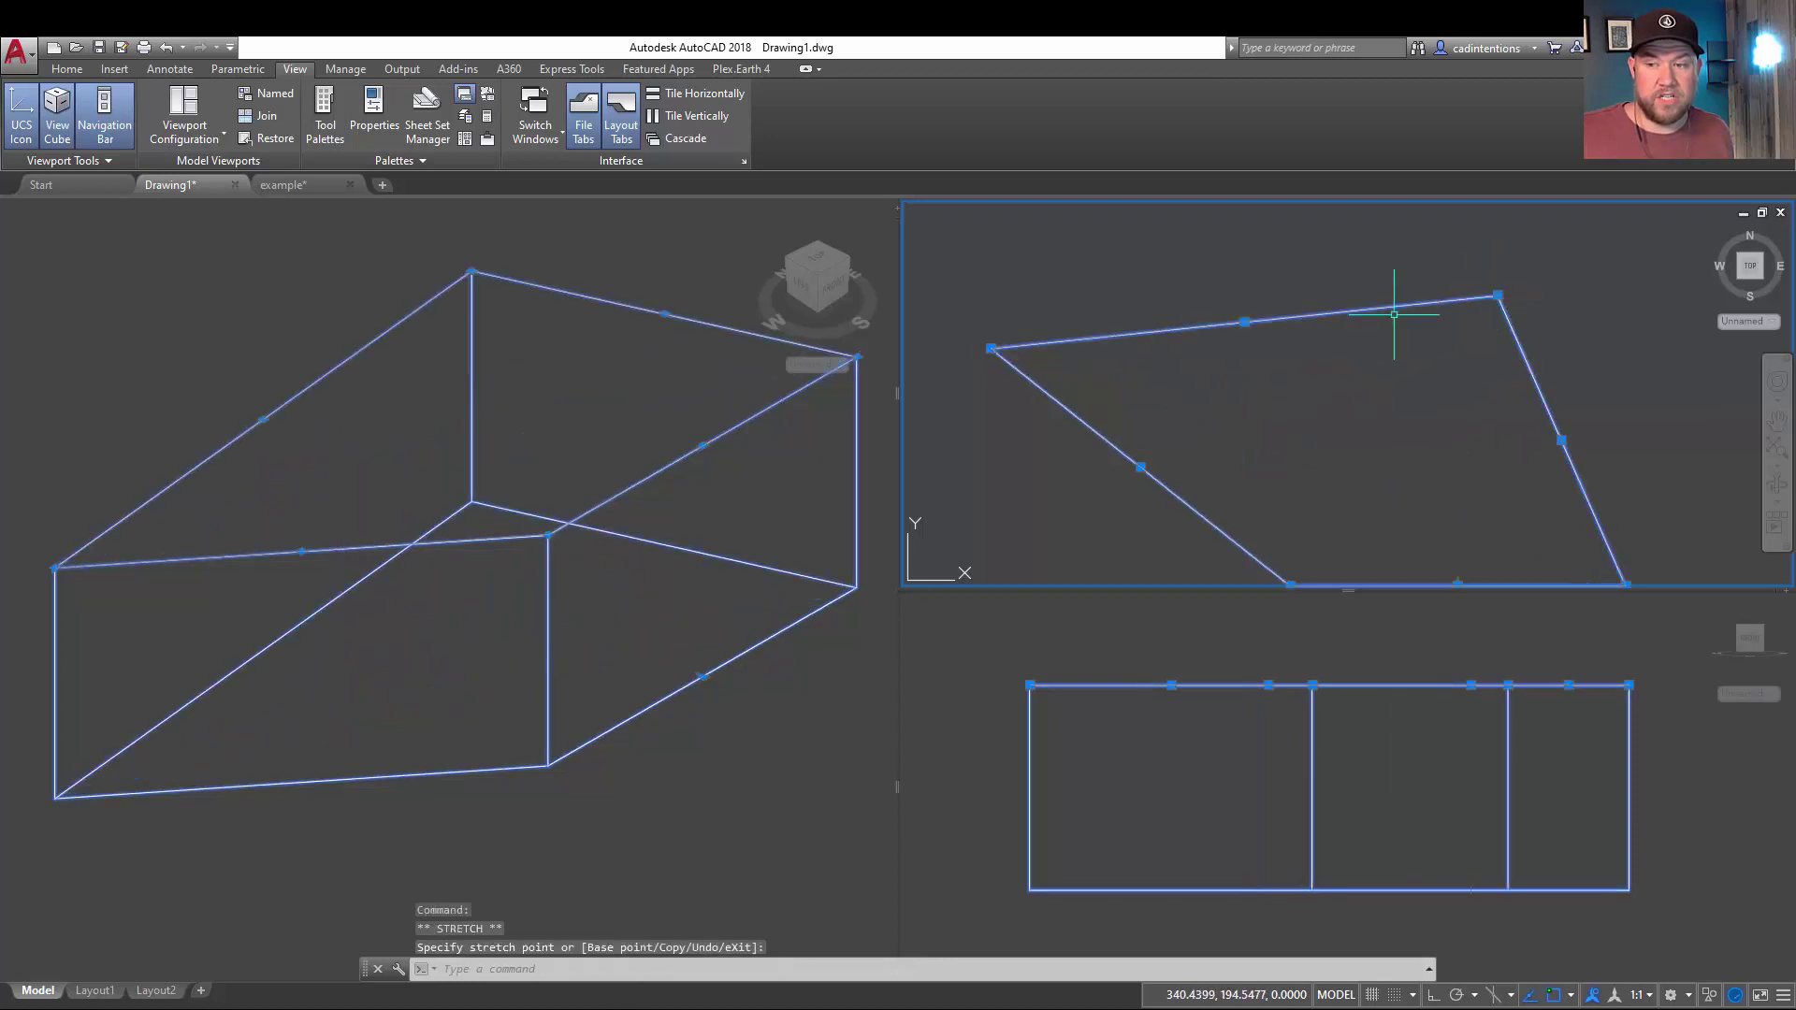
left_click(1290, 585)
middle_click_drag(1194, 573, 1093, 470)
left_click(1016, 469)
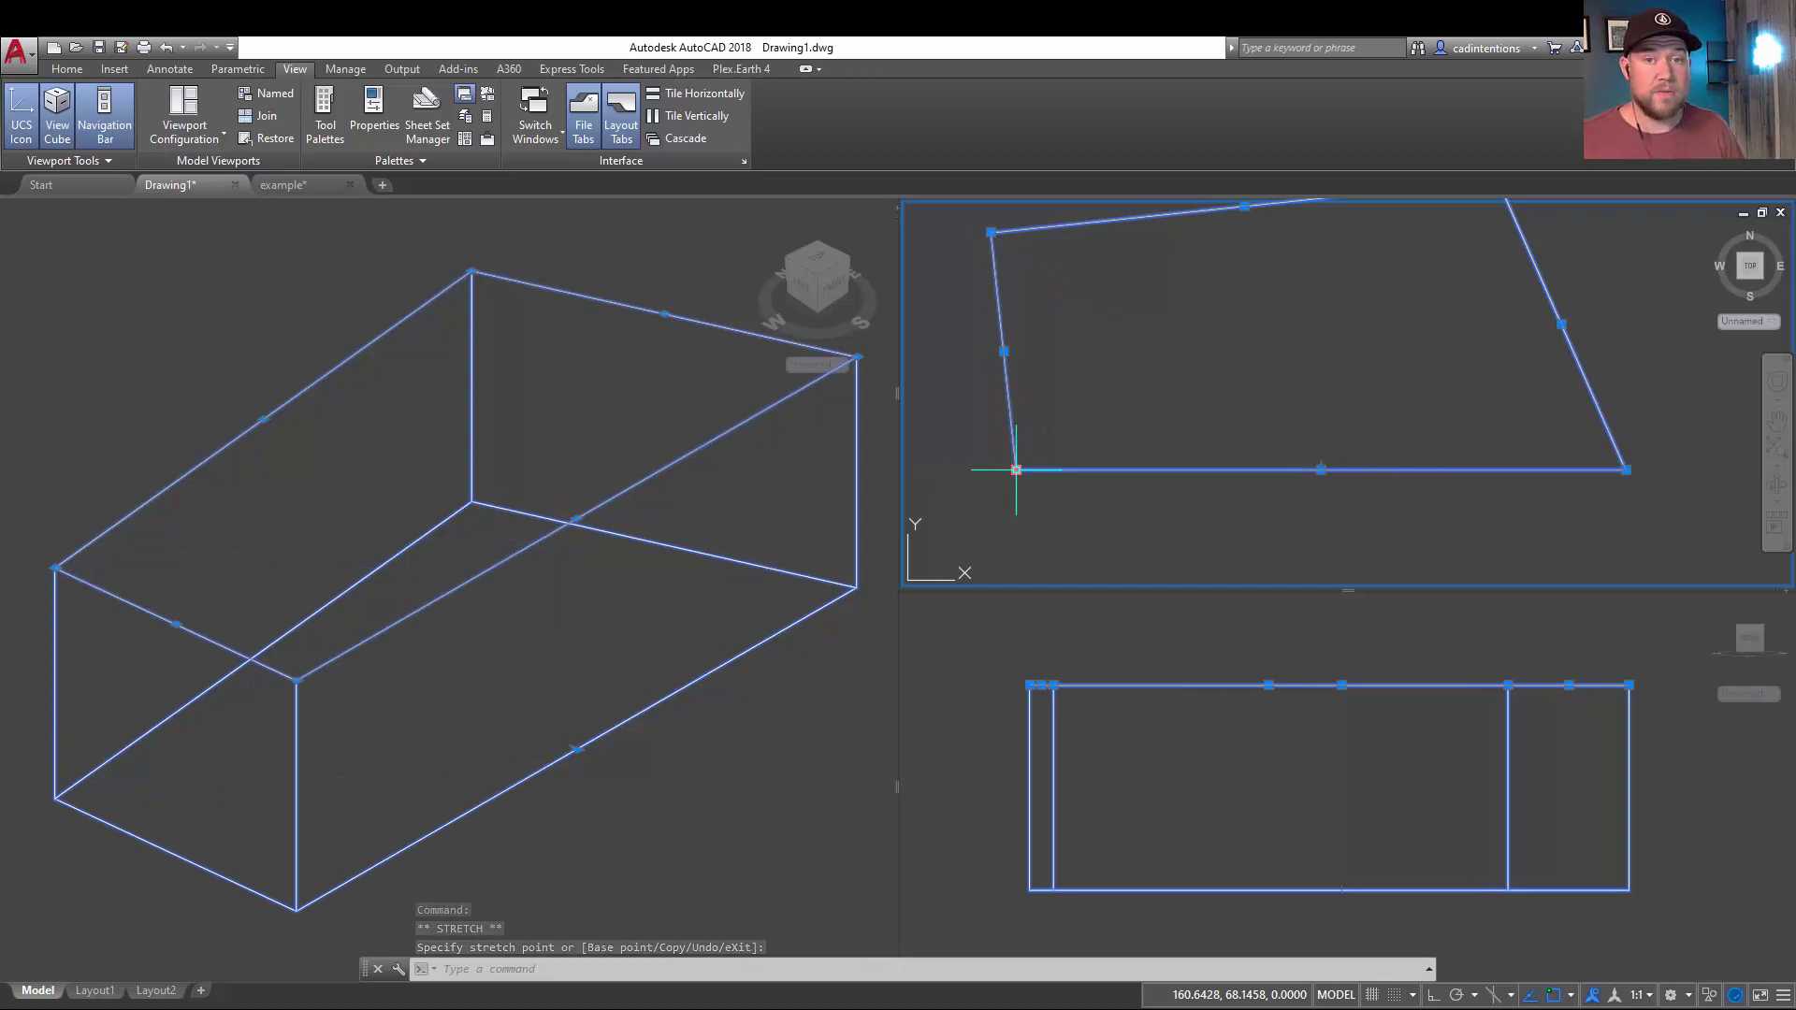
key("Escape")
key("Escape")
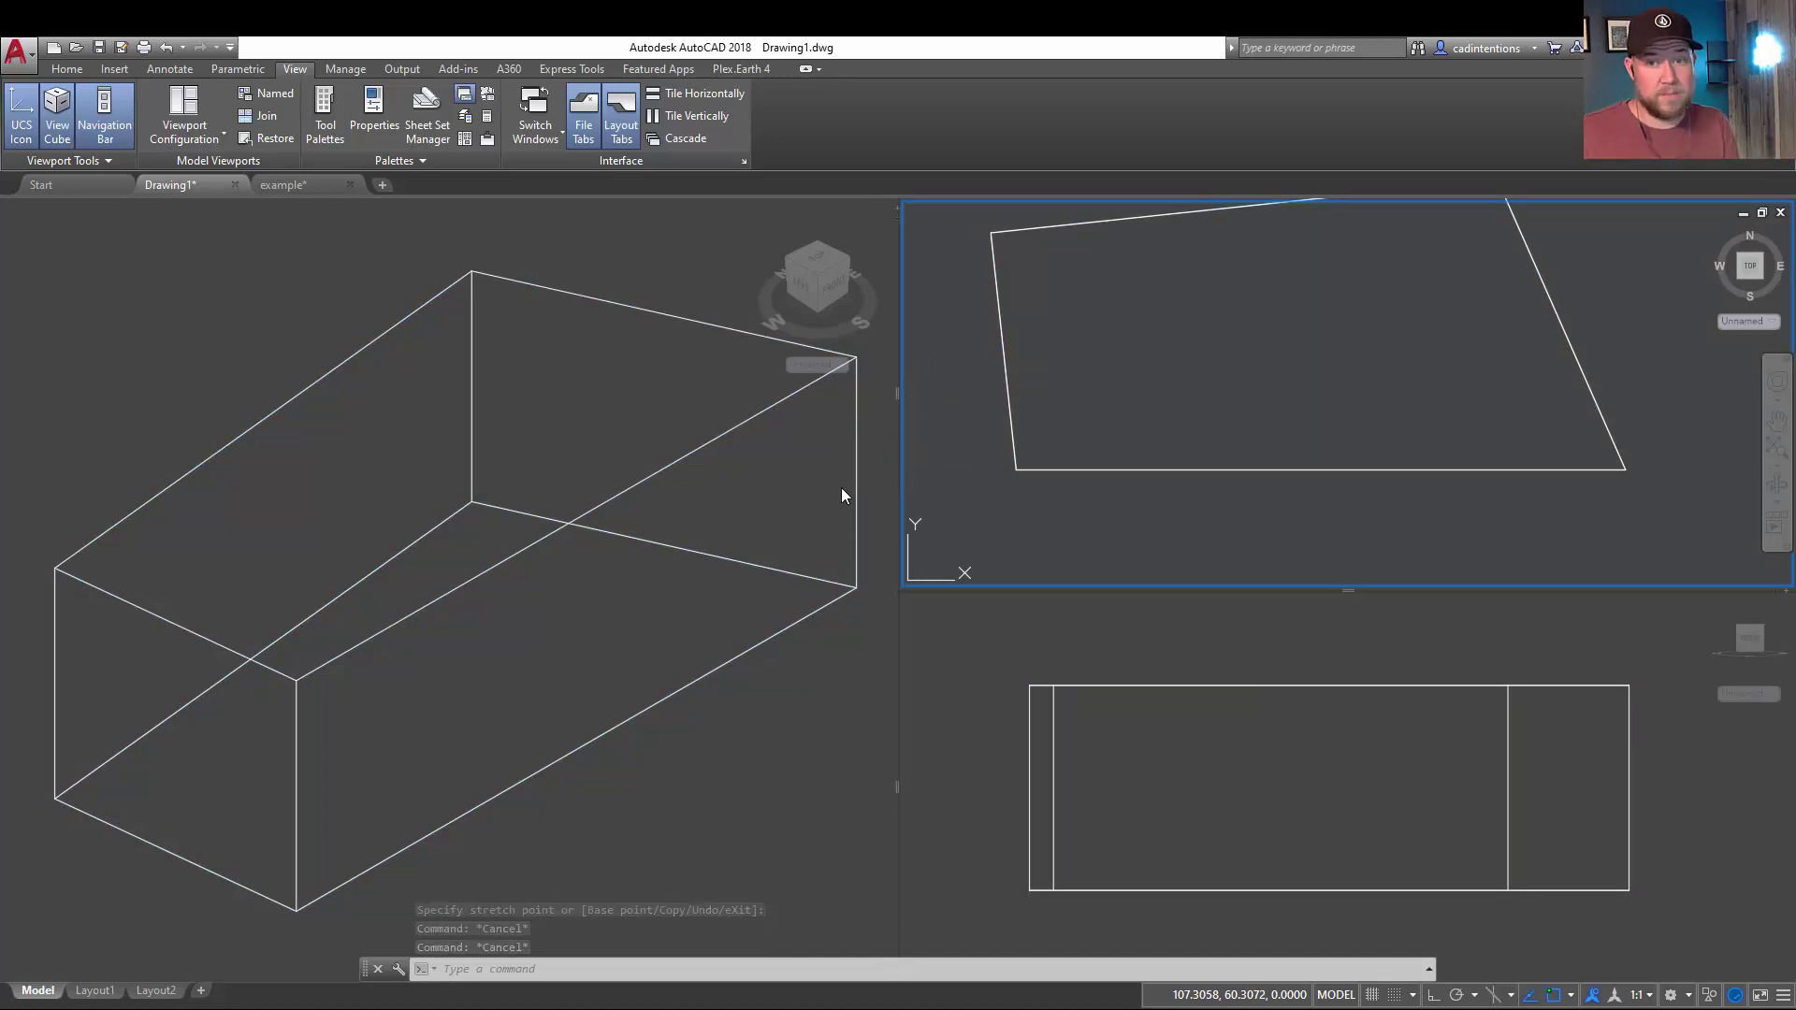
Step: Make the left 3D viewport active and bring up the viewport layout choices
left_click(838, 500)
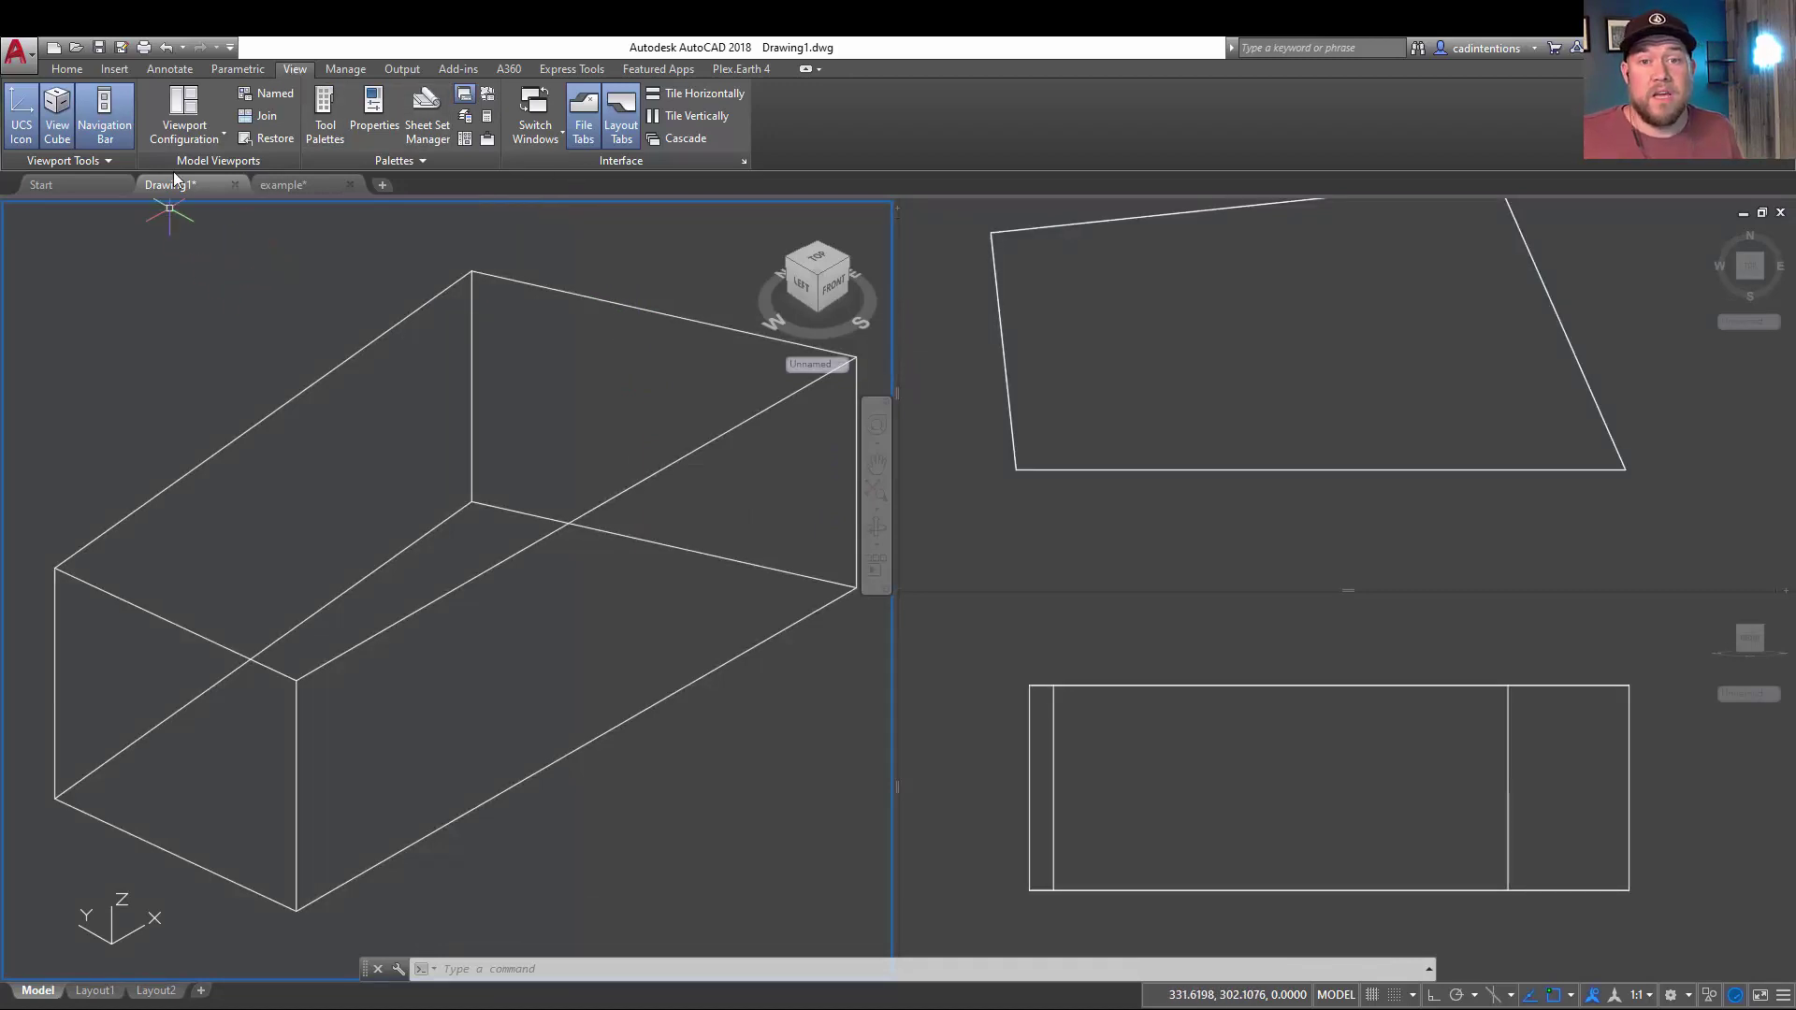
left_click(196, 138)
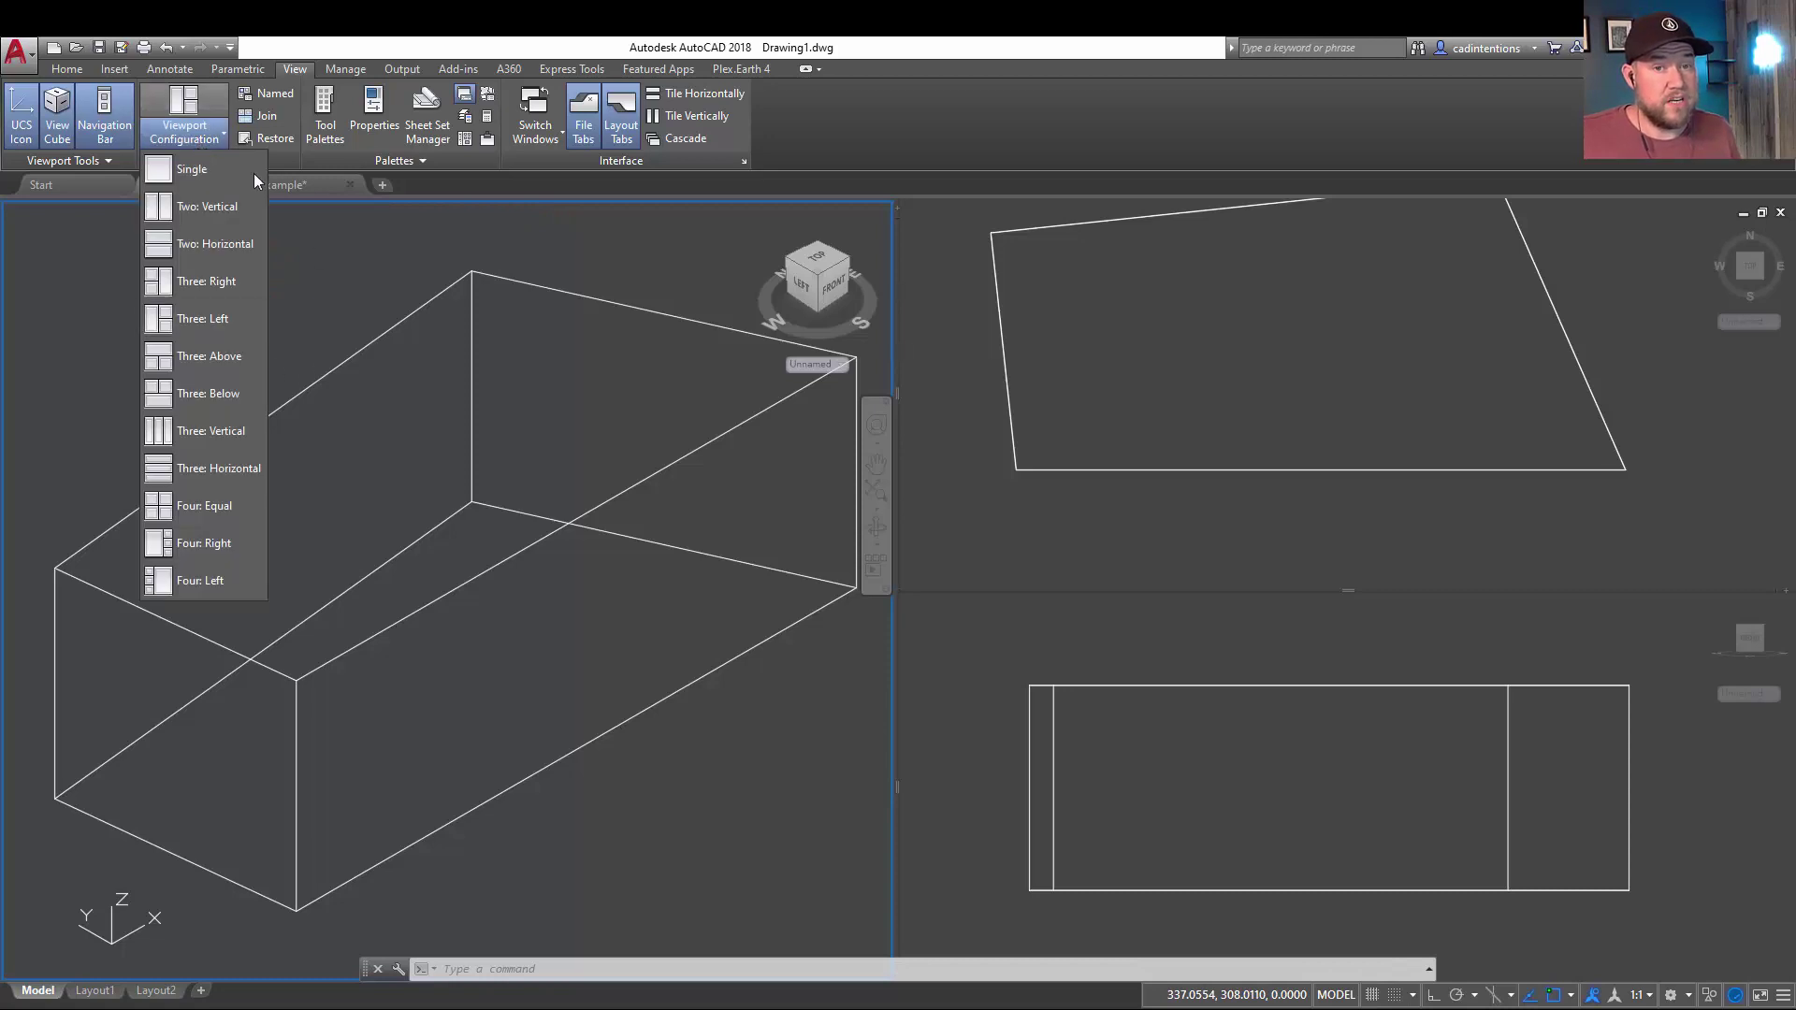
left_click(99, 296)
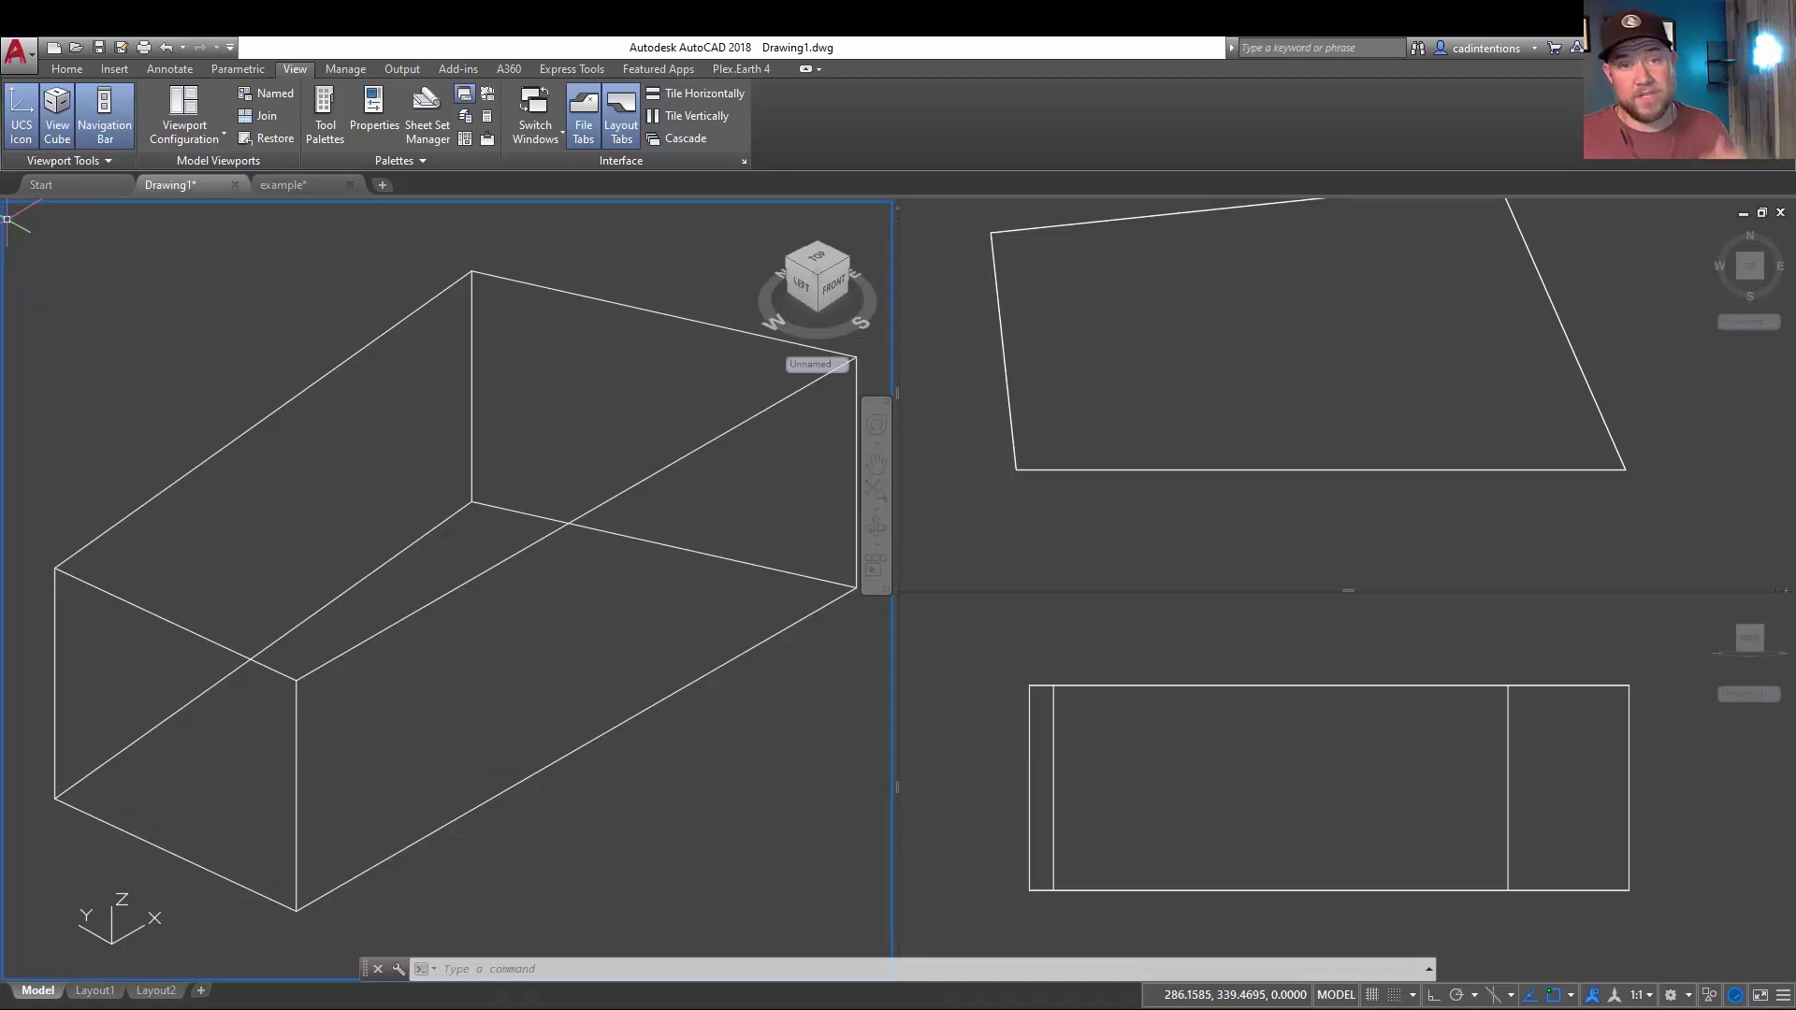
left_click(182, 133)
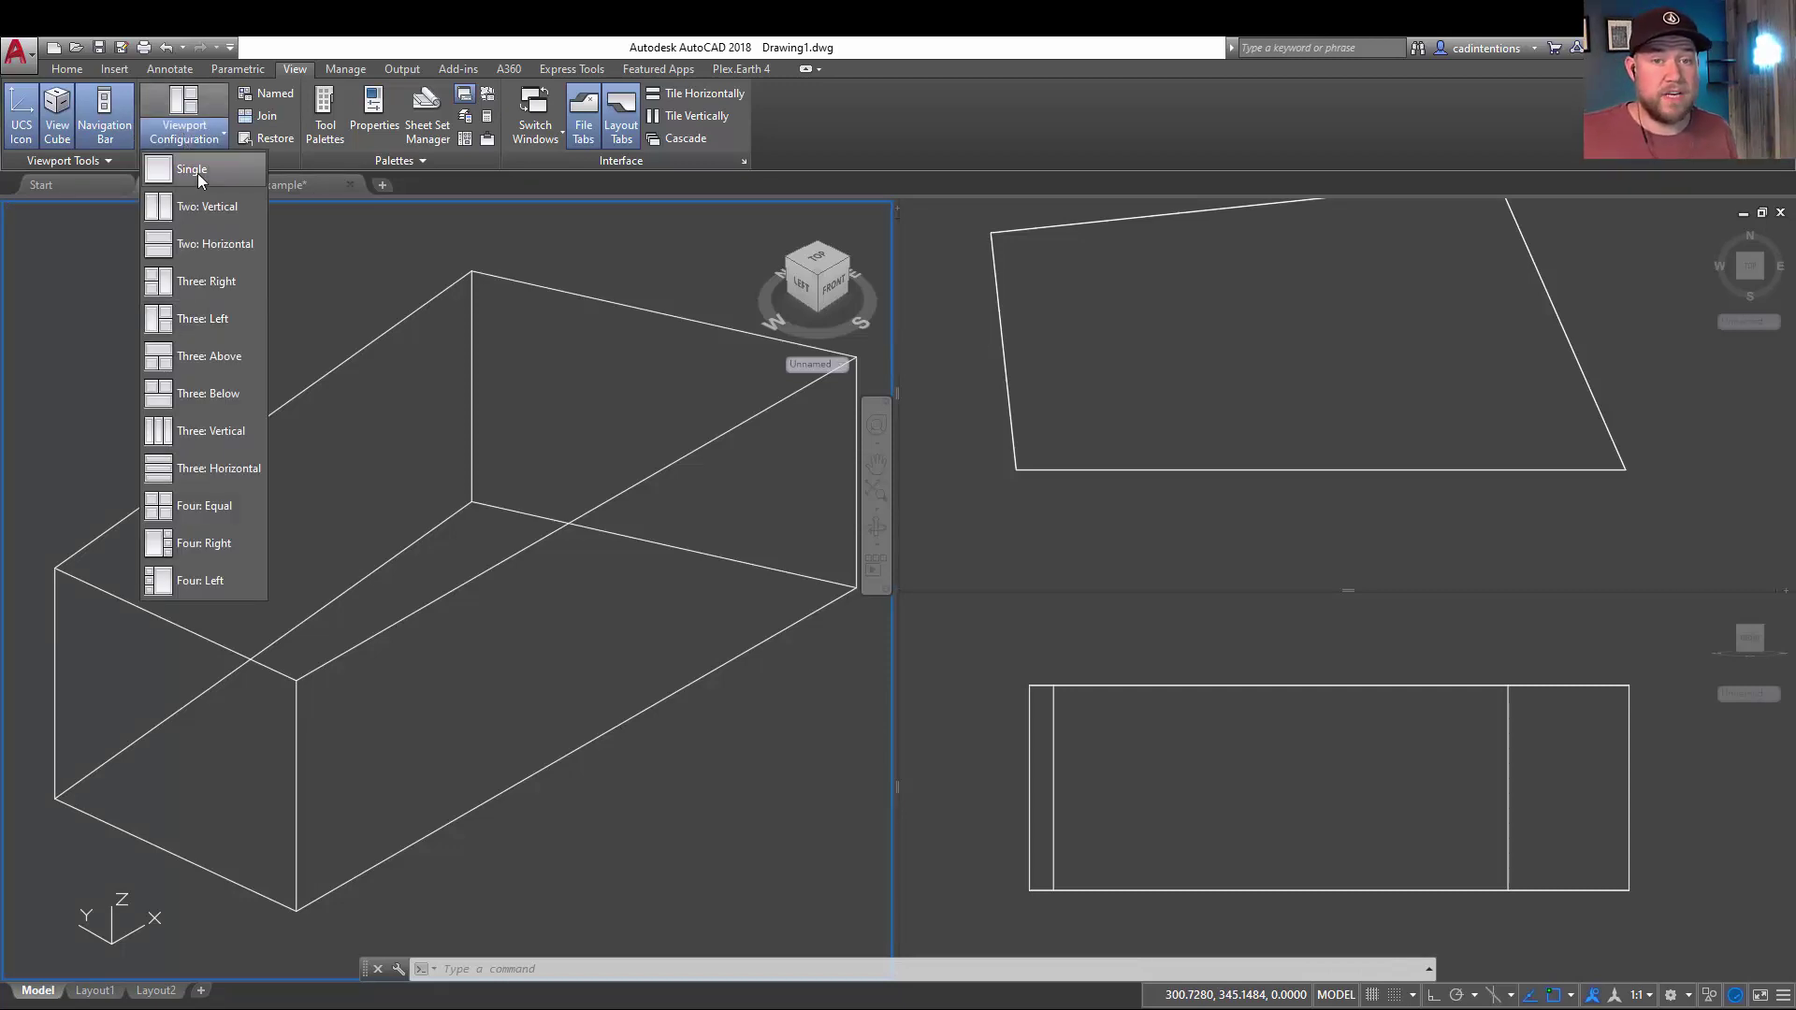
Step: Restore a single viewport and zoom and pan the stretched box into view
left_click(198, 172)
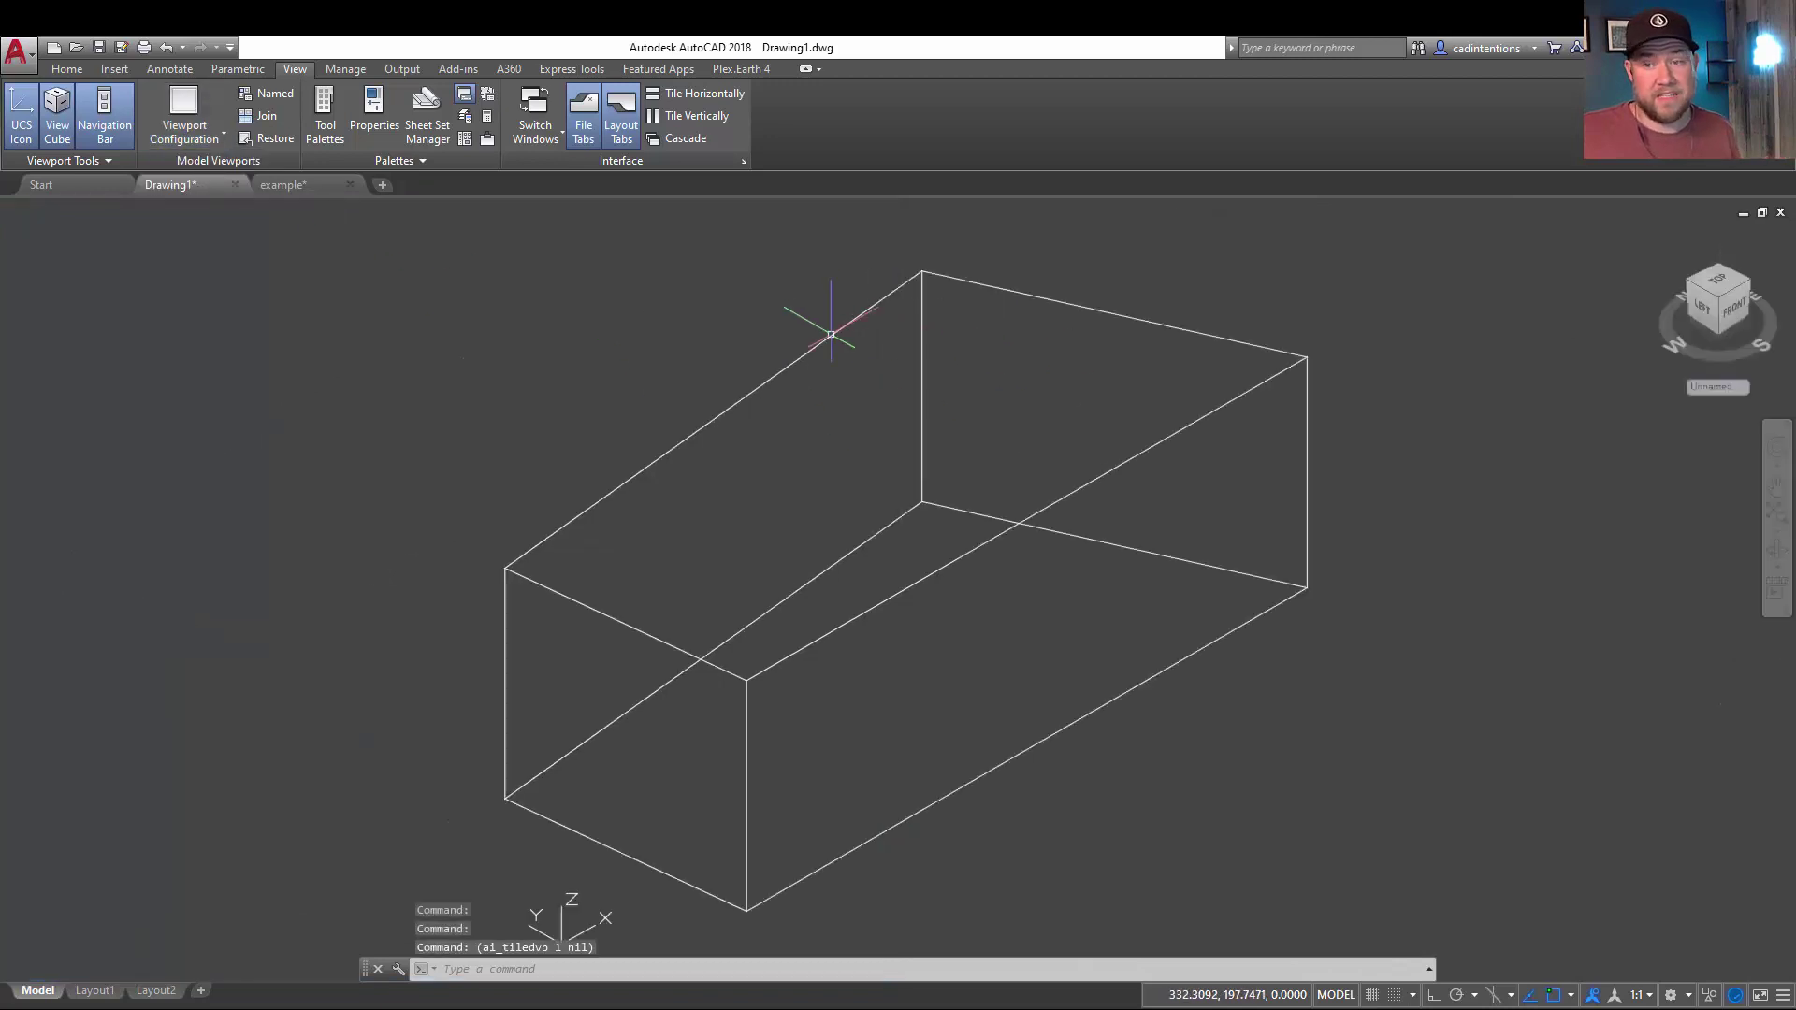
scroll(897, 621, "down", 2)
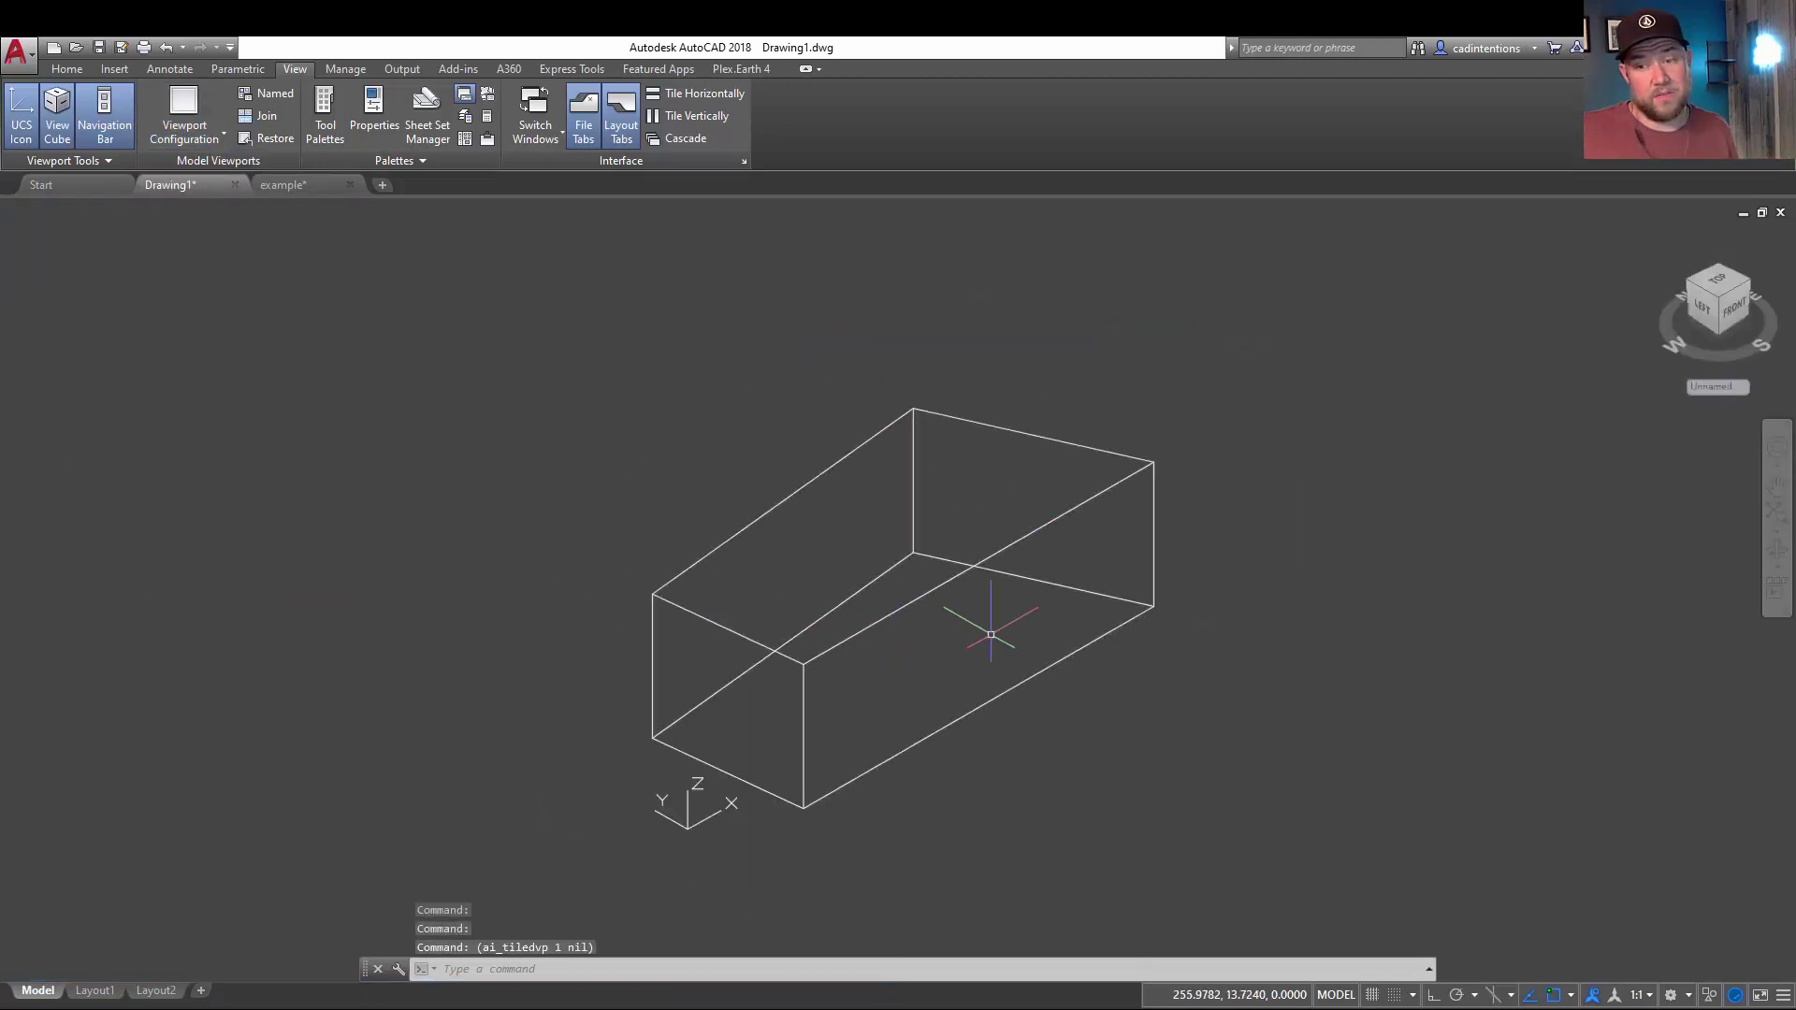
middle_click_drag(982, 621, 834, 580)
Step: View the box from TOP on the ViewCube, then start free orbiting with 3DO
left_click(1719, 283)
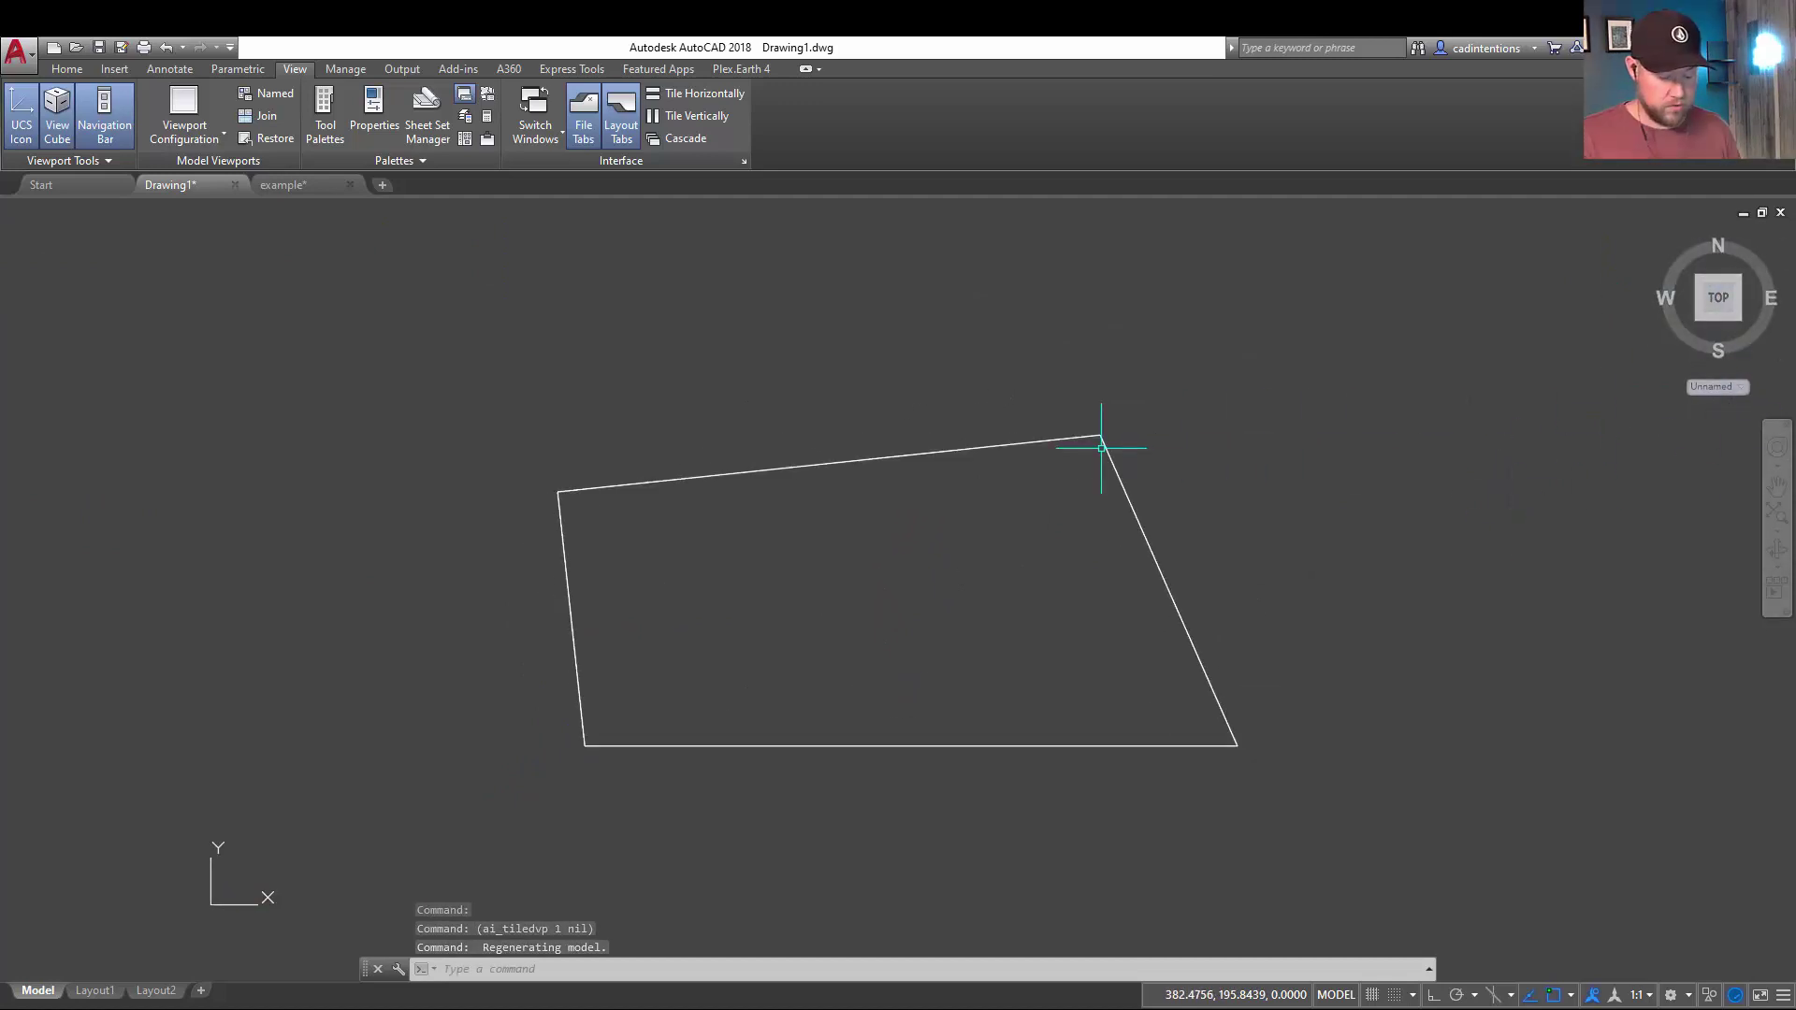
type("3do")
key("Return")
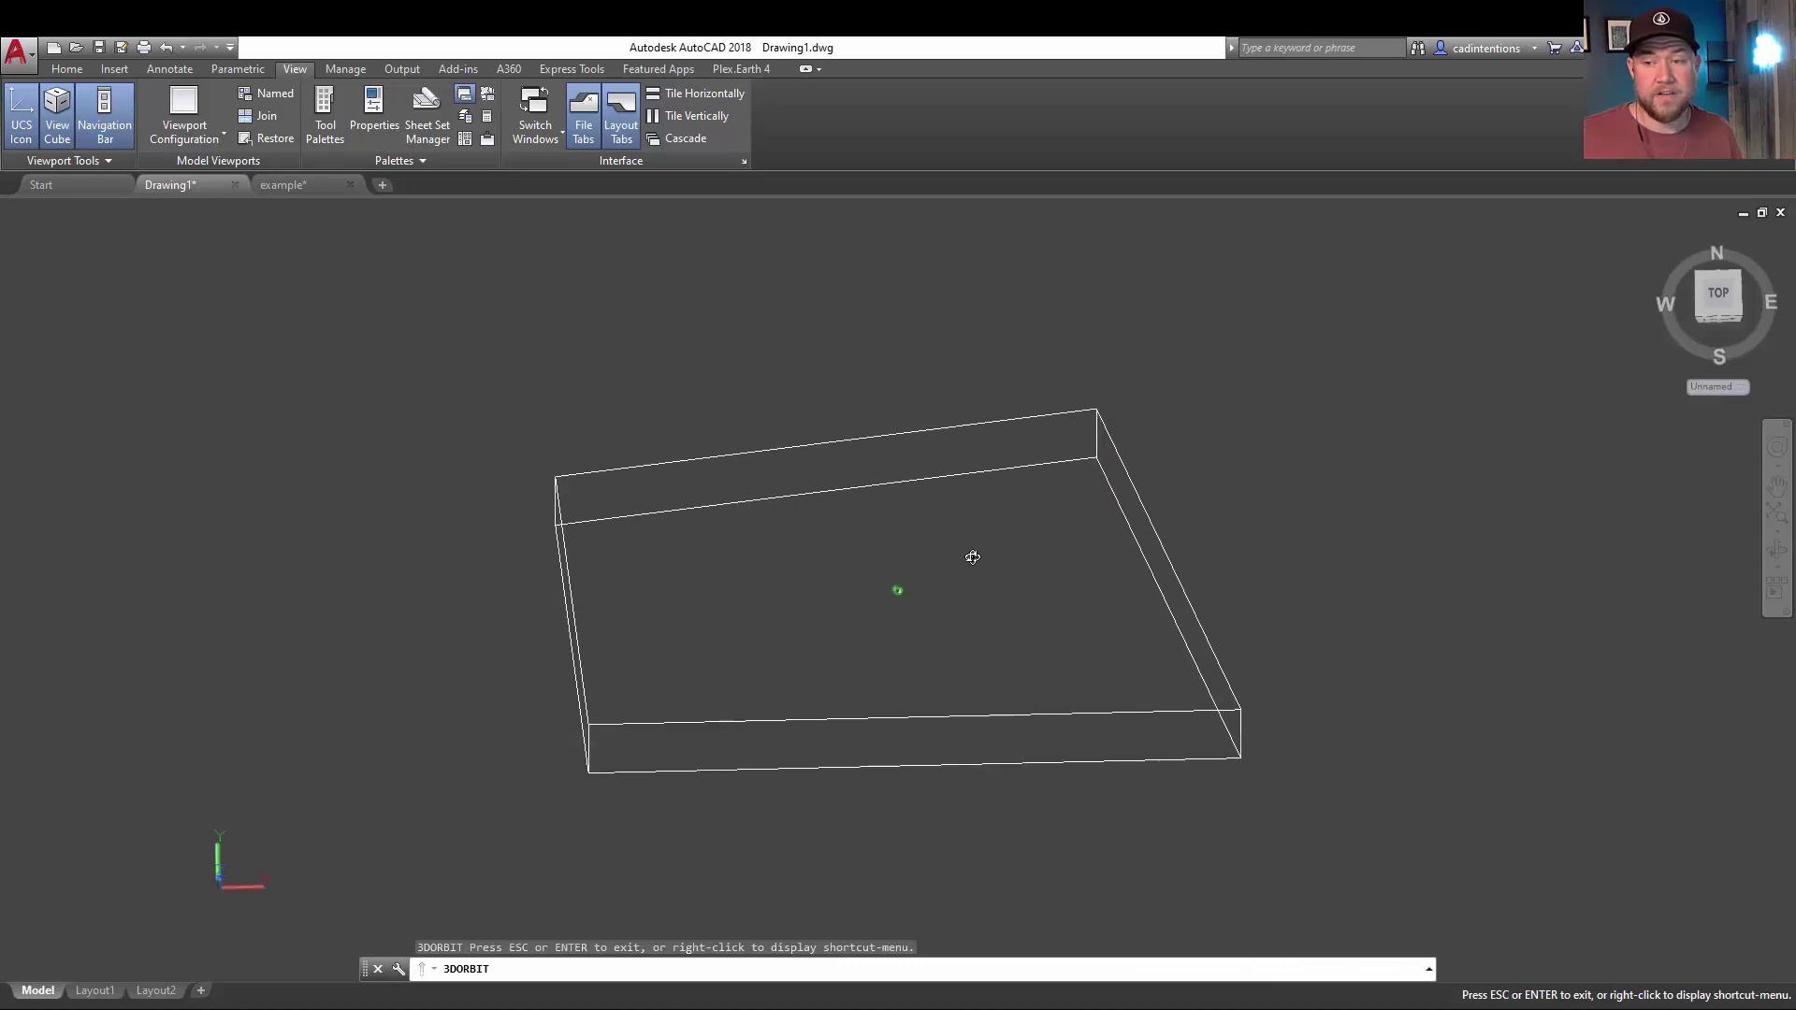